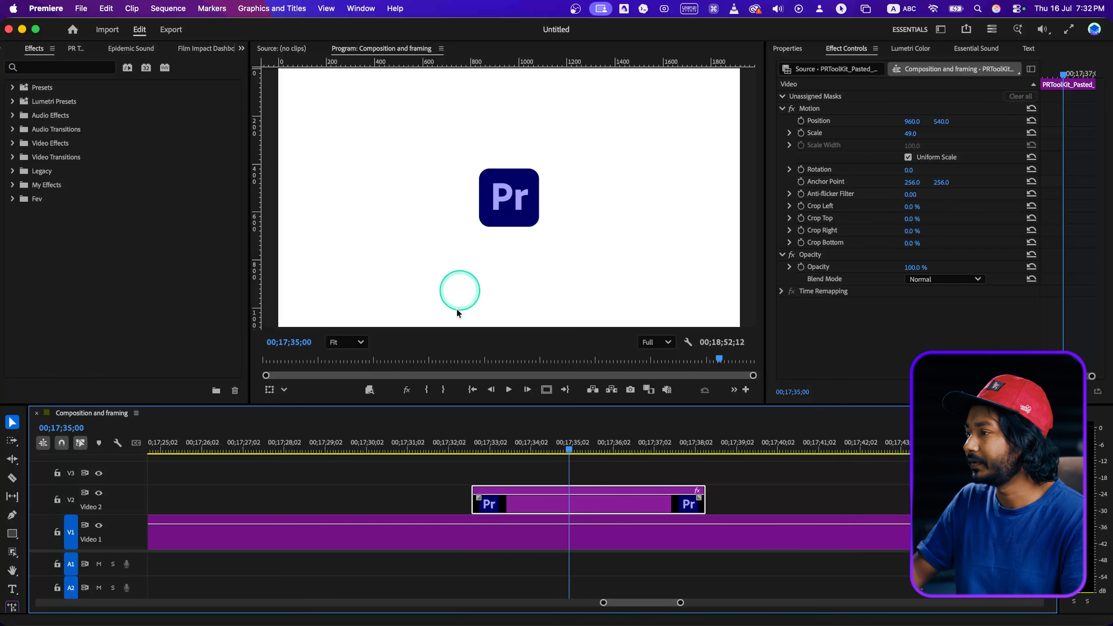
Play back the logo clip on Video 2 from its start.
mouse_move(486, 441)
mouse_down()
mouse_move(456, 452)
mouse_move(470, 452)
mouse_up()
key(space)
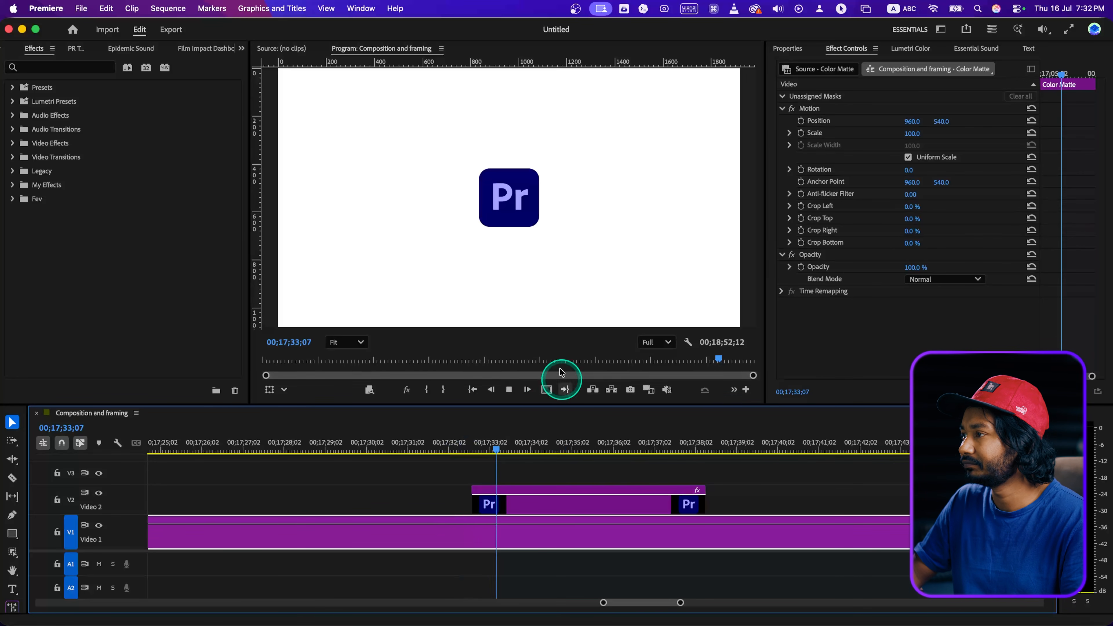
key(space)
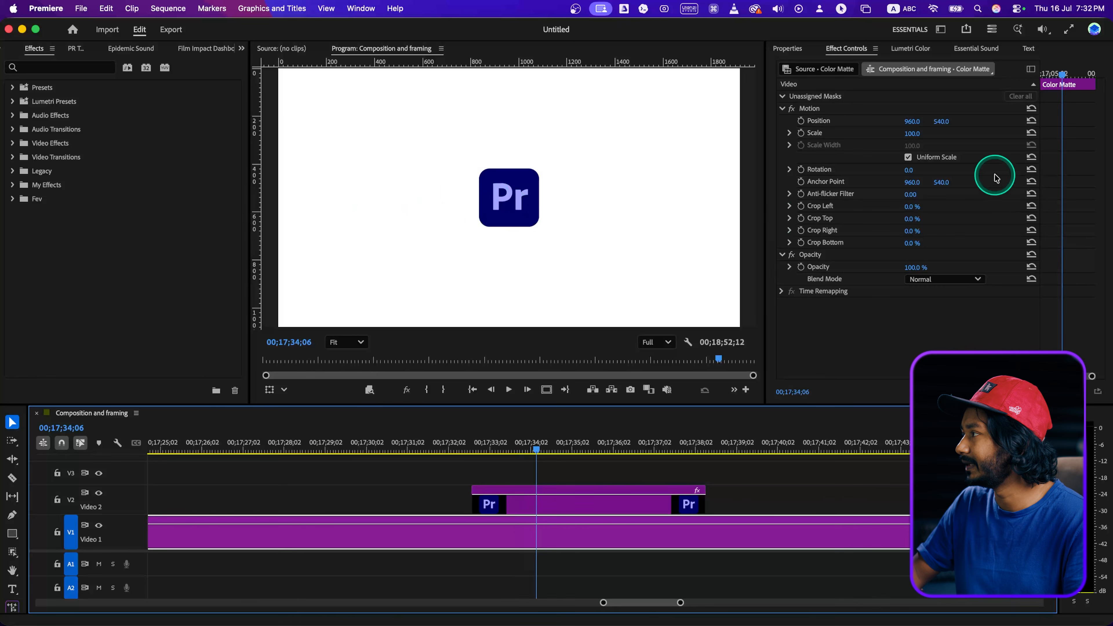
Set the logo clip's horizontal position to 278 and split the clip at 00;17;35;07.
click(567, 493)
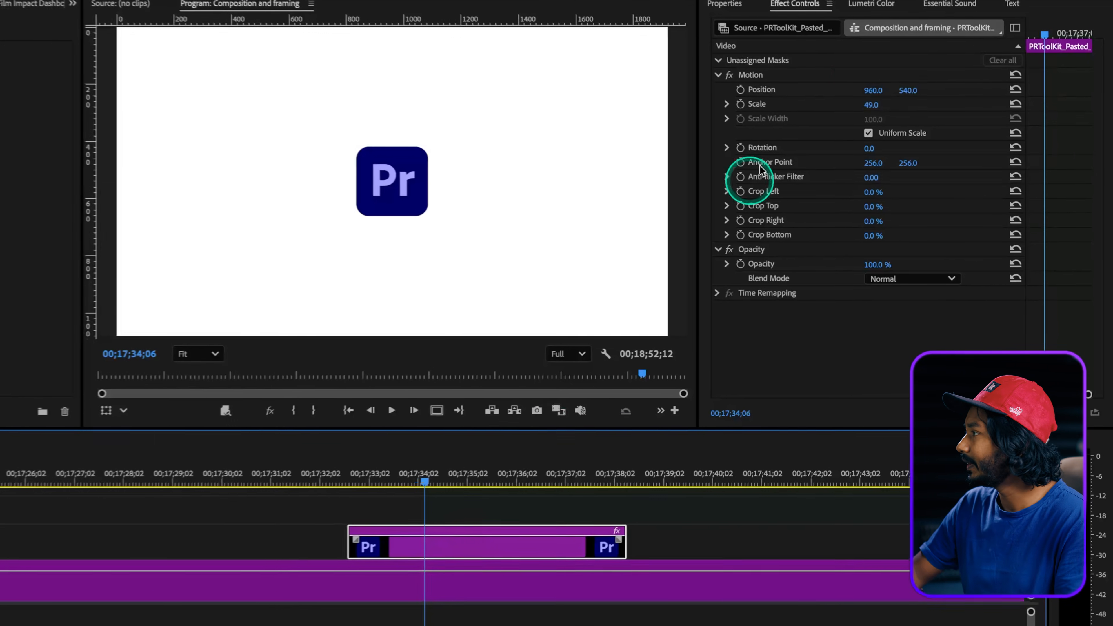
drag(872, 89, 872, 89)
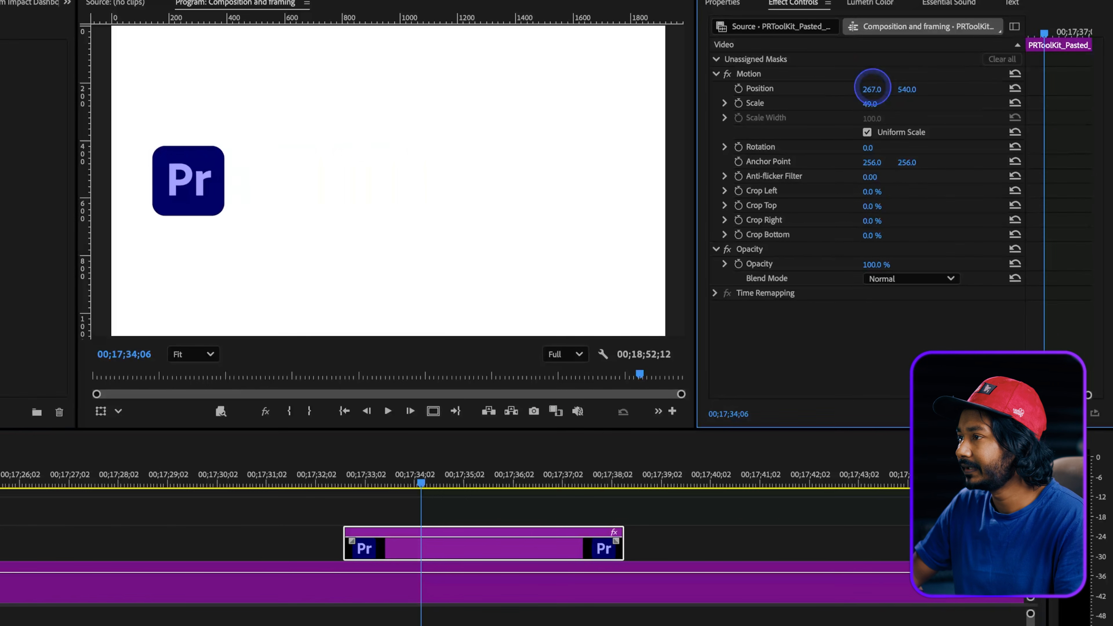
drag(452, 483, 463, 483)
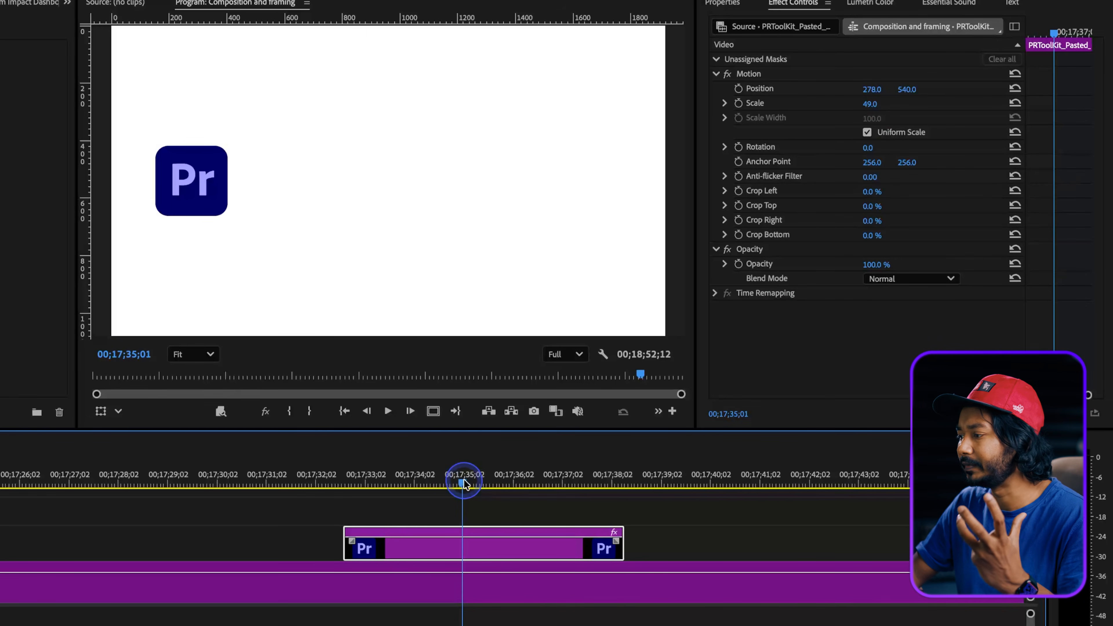
drag(467, 484, 473, 484)
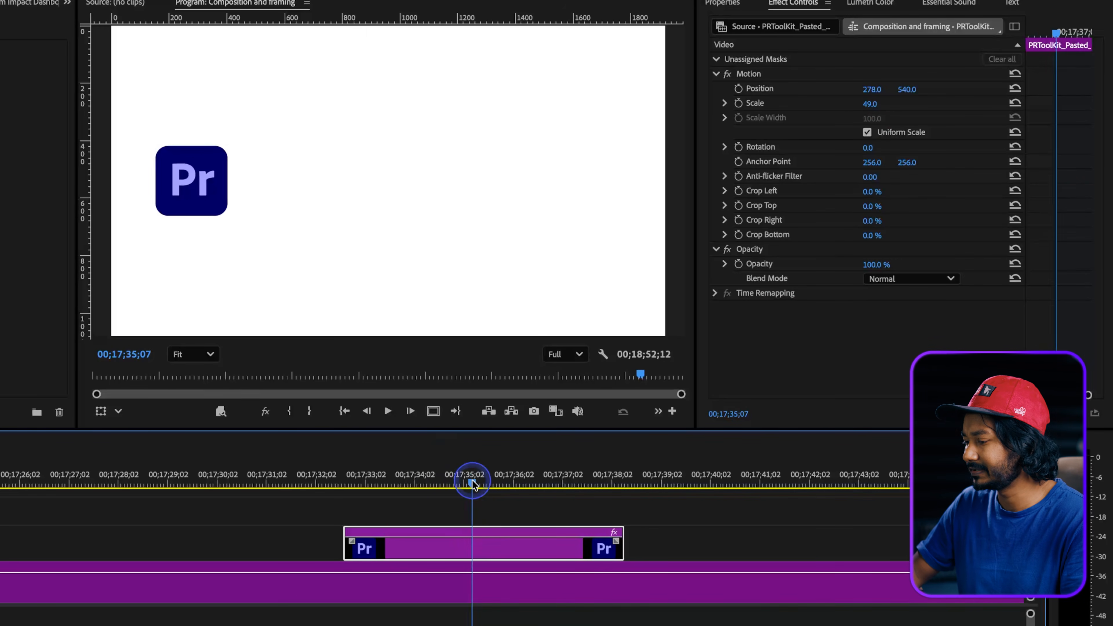
key(ctrl+k)
Set the second logo segment's horizontal position to about 1690 and play across the cut.
click(491, 545)
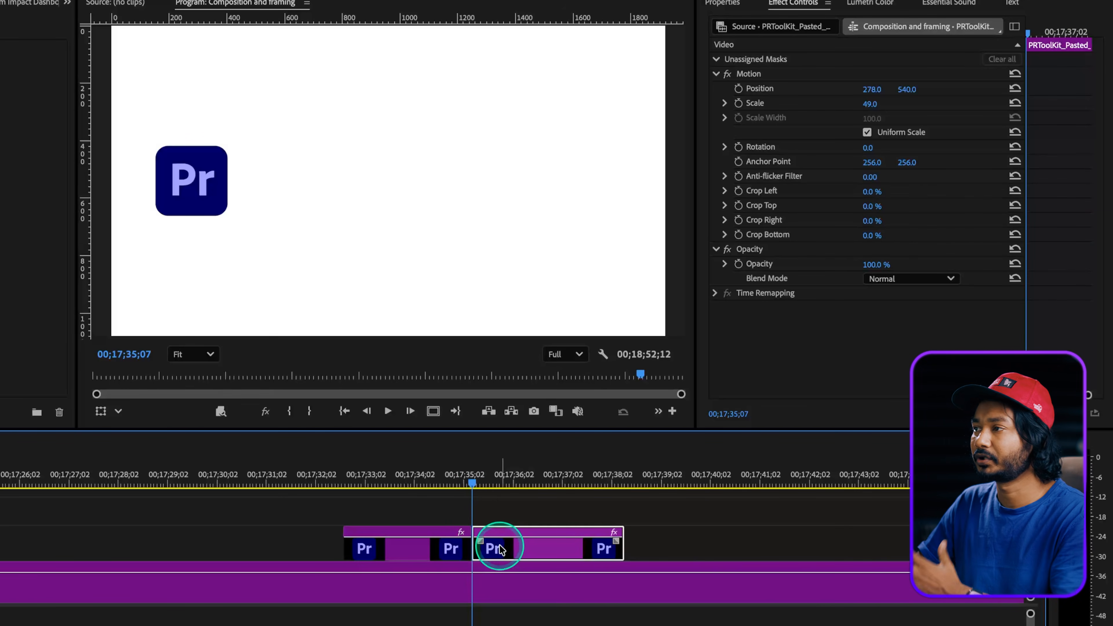
drag(868, 92, 995, 93)
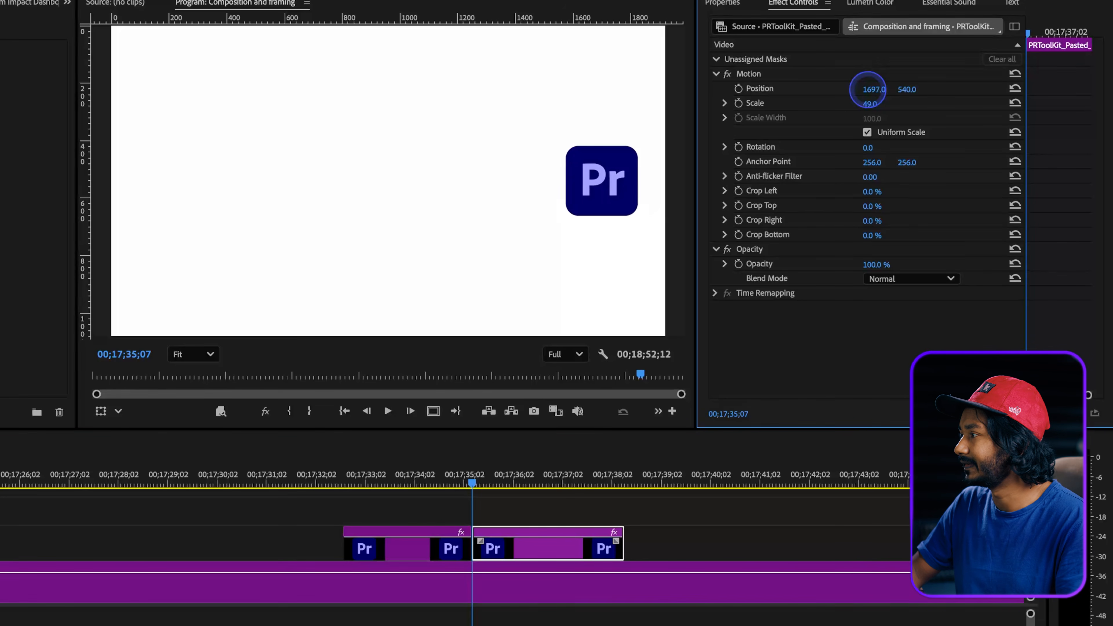
drag(467, 483, 453, 484)
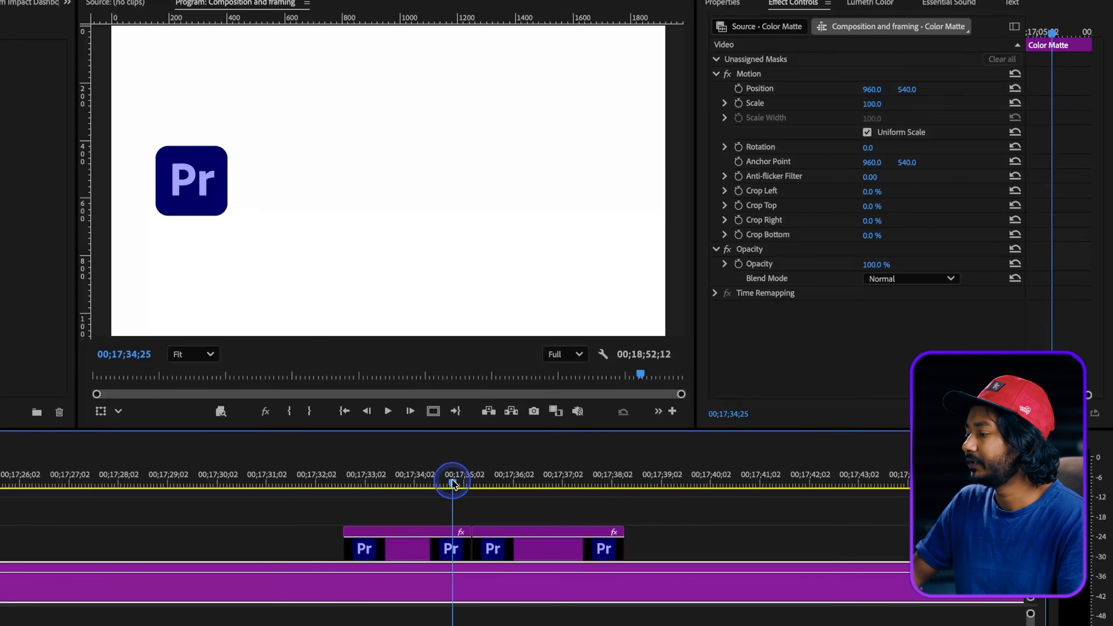
key(space)
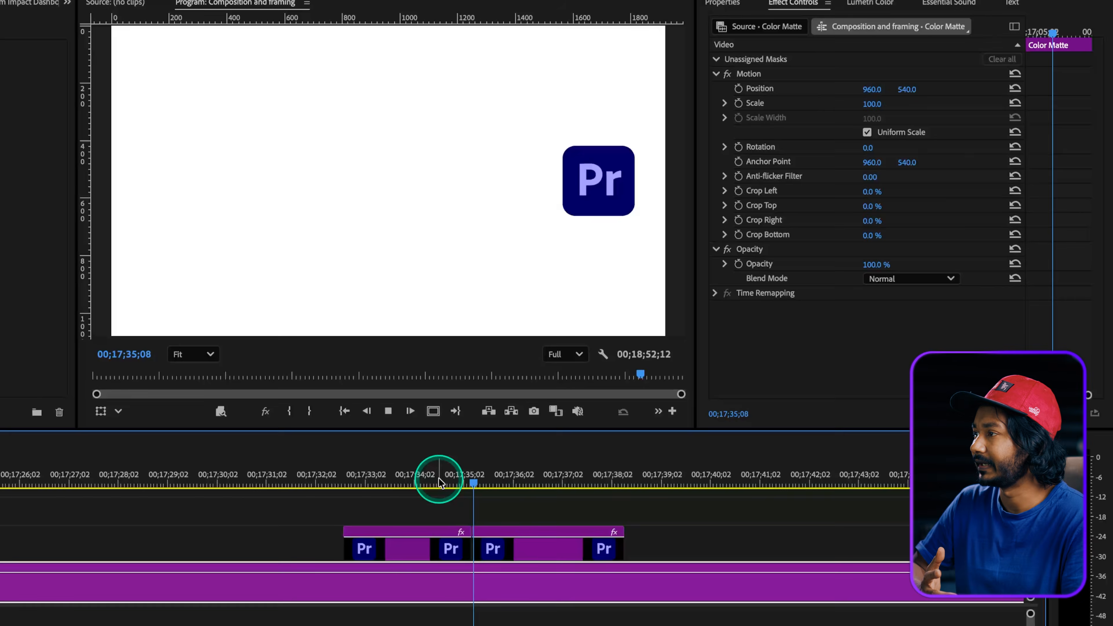
key(space)
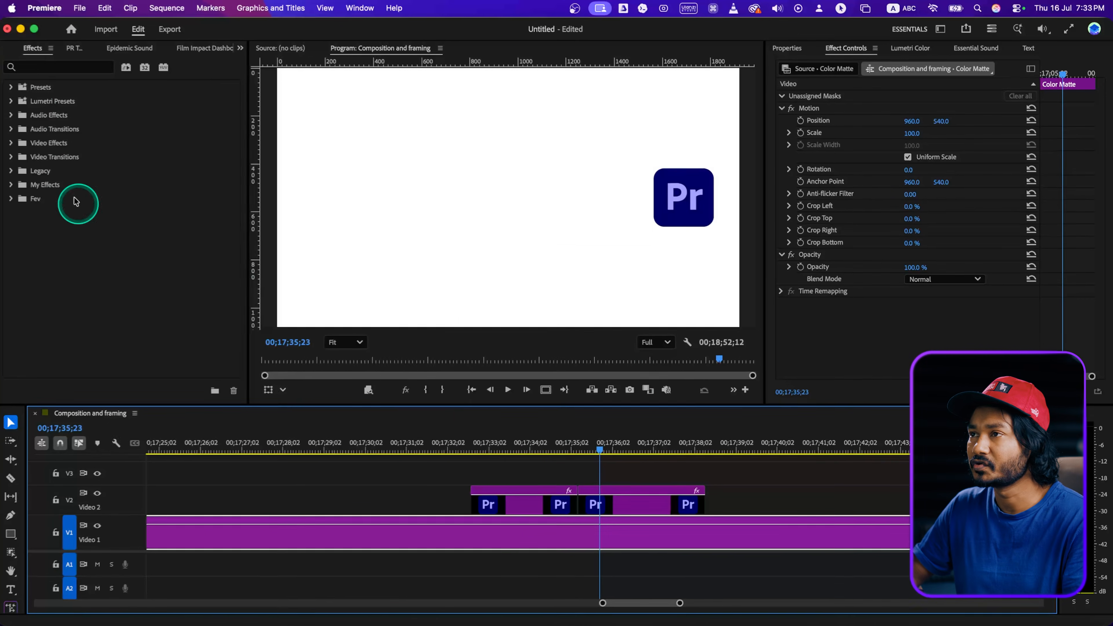
Search the effects for the Motion Tween transition.
click(33, 63)
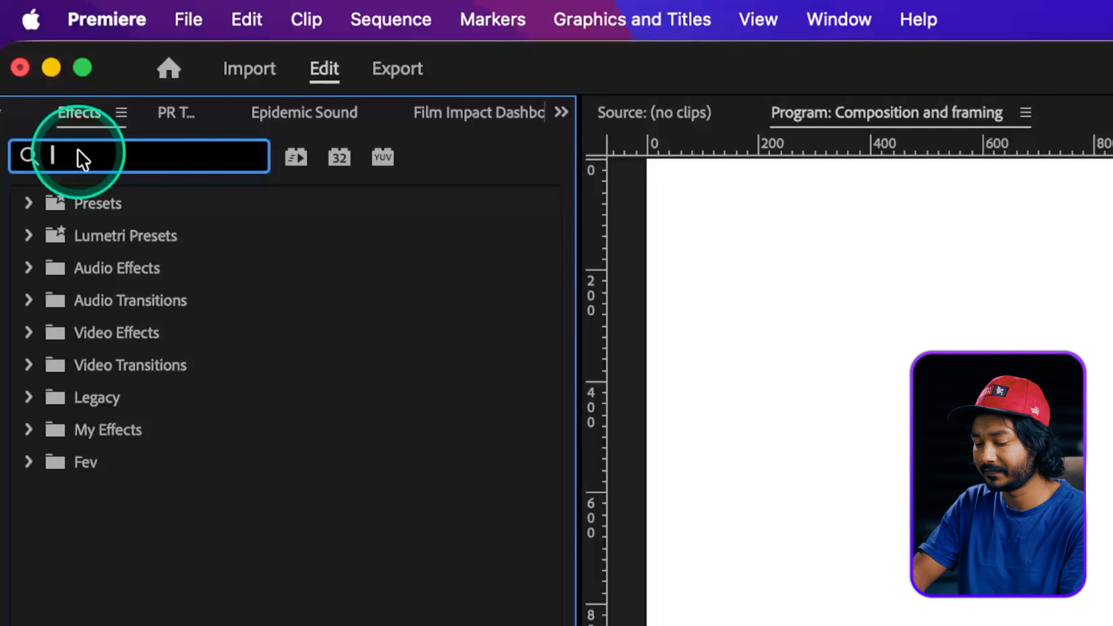
text(motion)
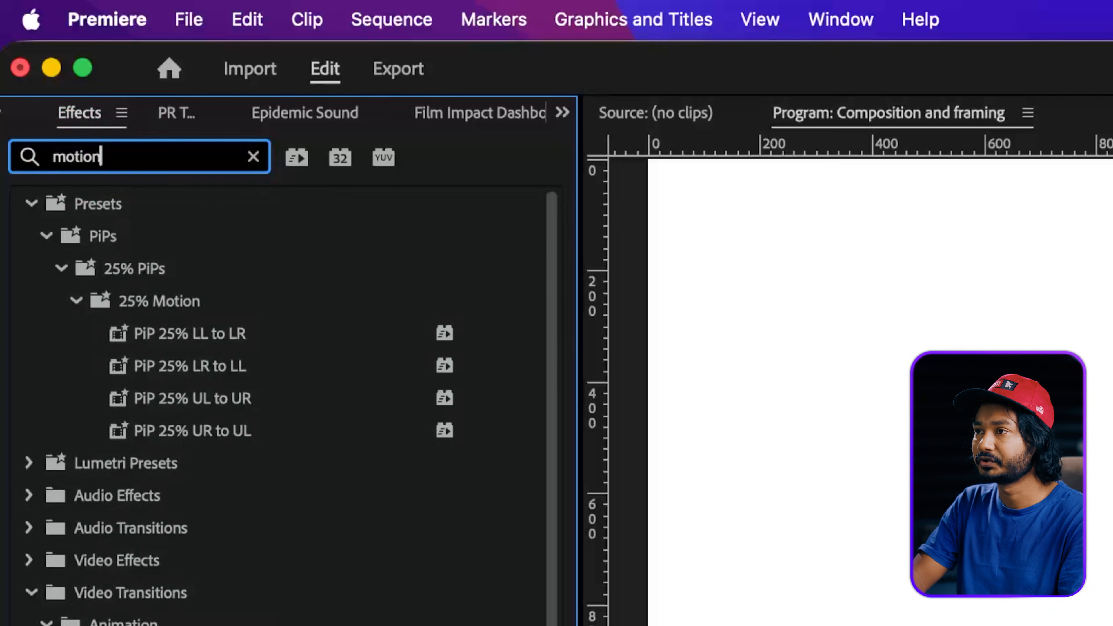
text( twe)
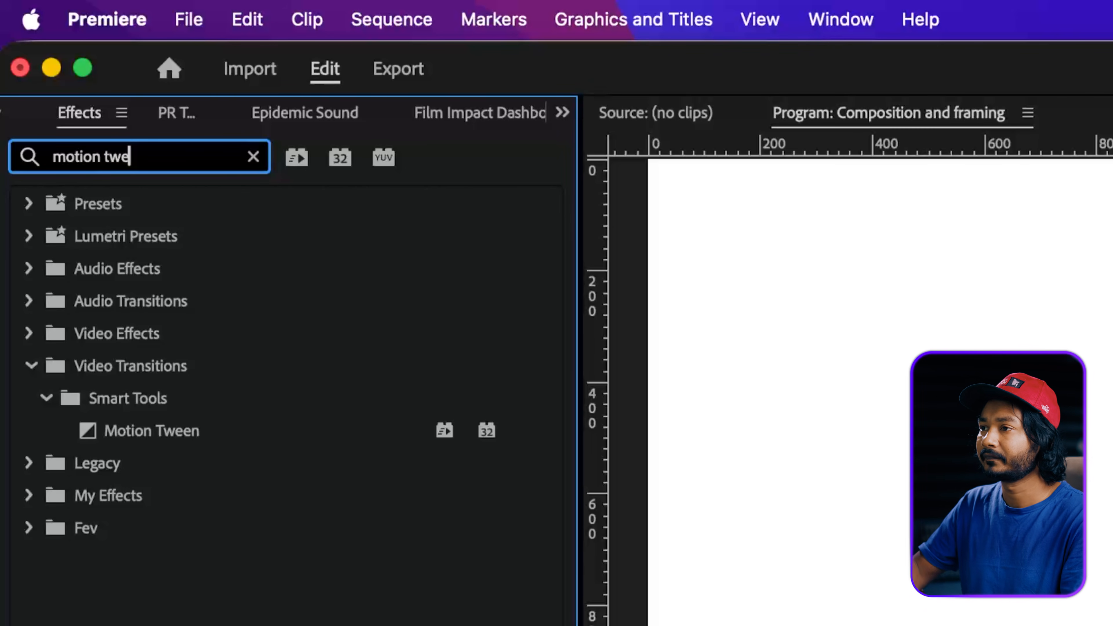
Apply Motion Tween to the cut between the two logo segments and play the transition.
drag(142, 427, 581, 500)
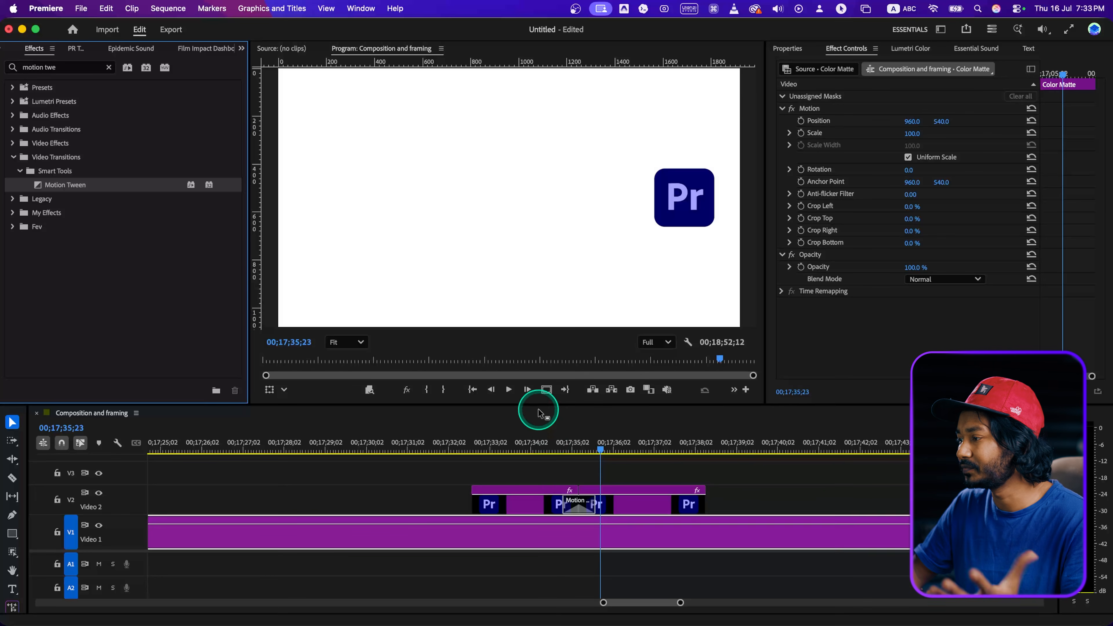
click(546, 449)
key(space)
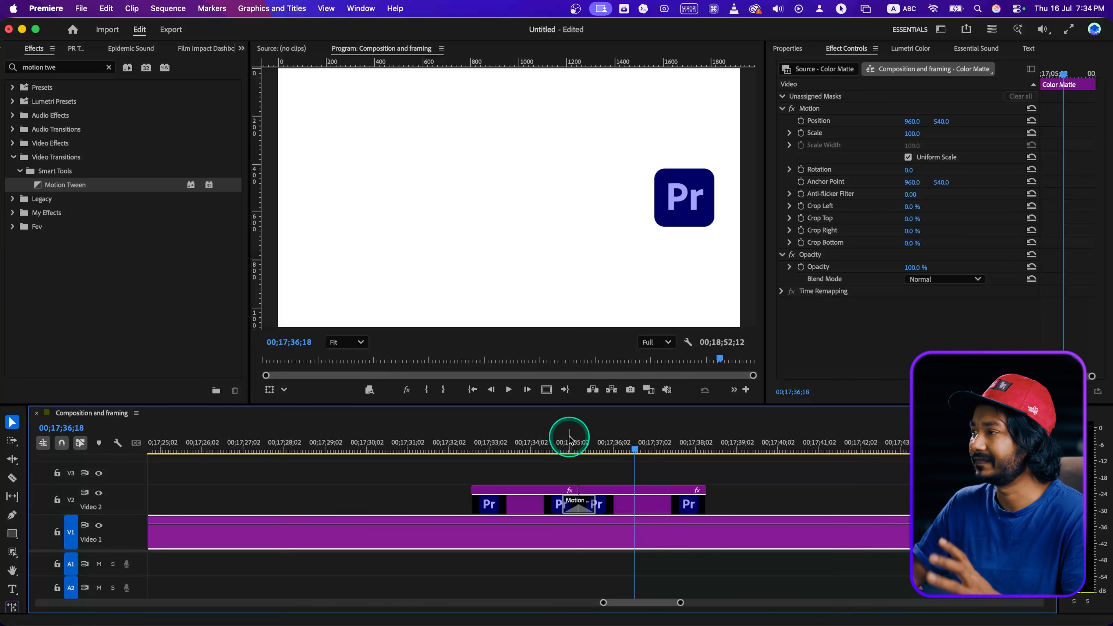
click(574, 436)
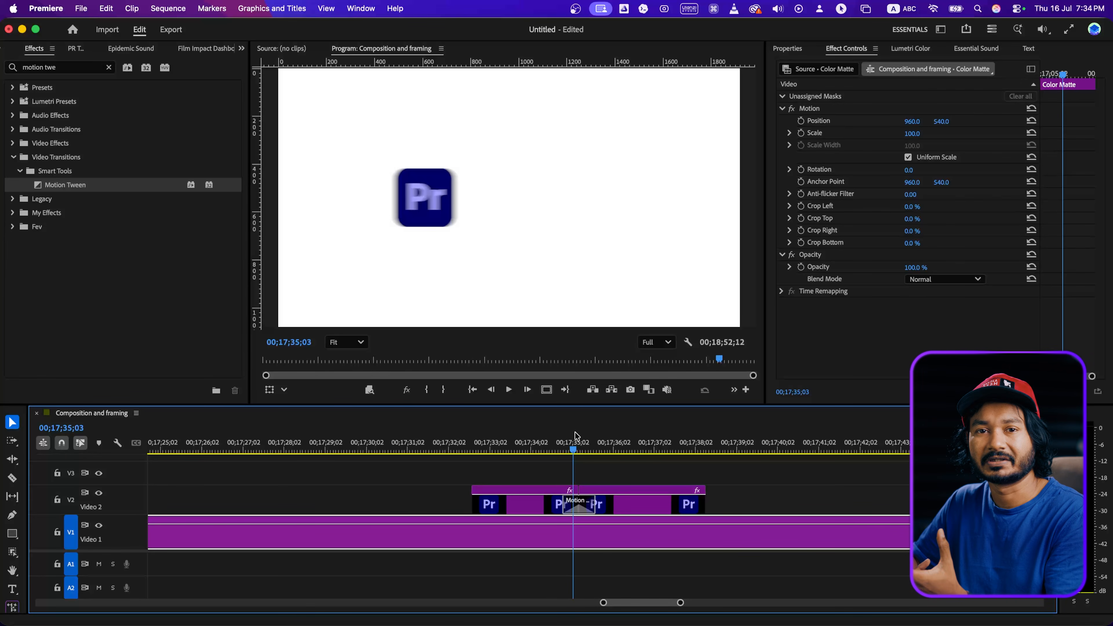
Delete the second logo segment and extend the first one to about 00;17;38;15.
click(604, 504)
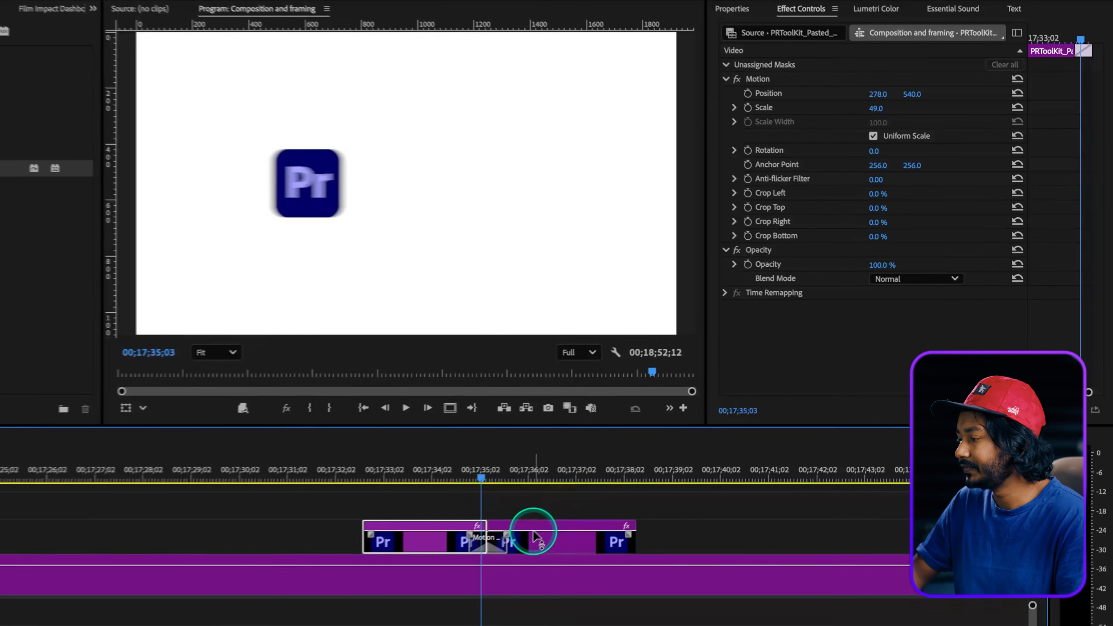
key(Delete)
drag(472, 542, 635, 533)
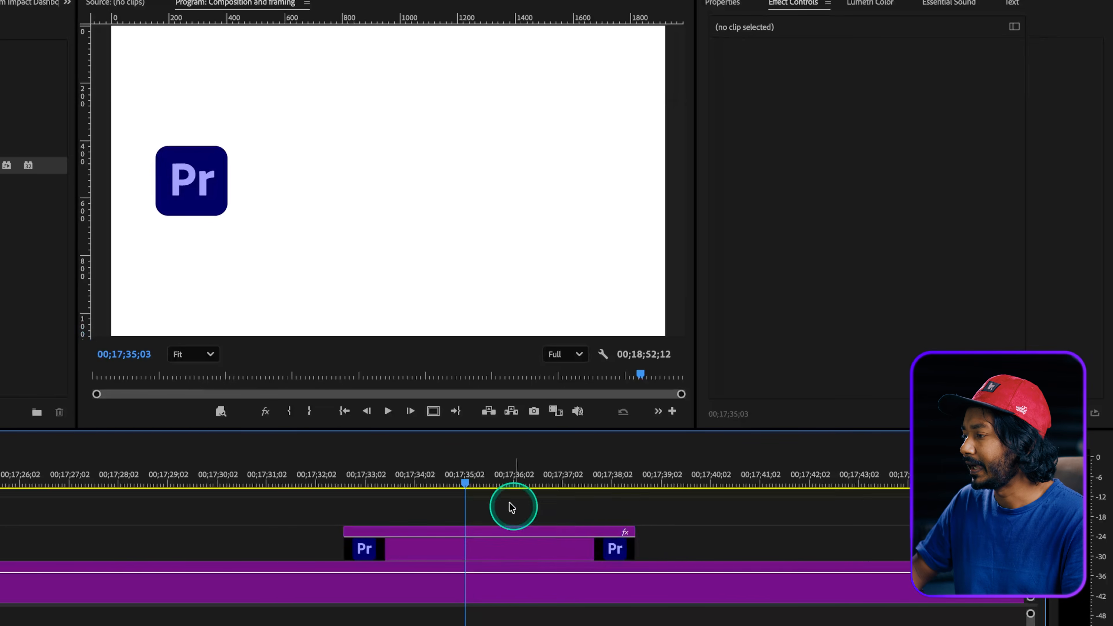
Set the logo clip's position to 1638, 345 and its scale to 51.
click(418, 480)
click(518, 237)
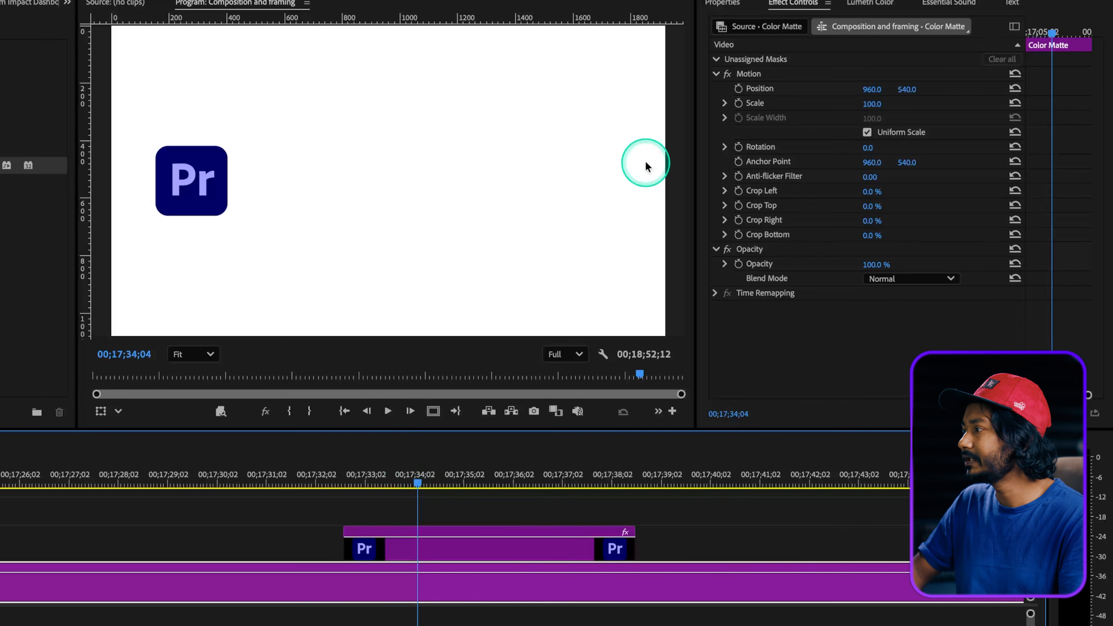
drag(861, 96, 878, 90)
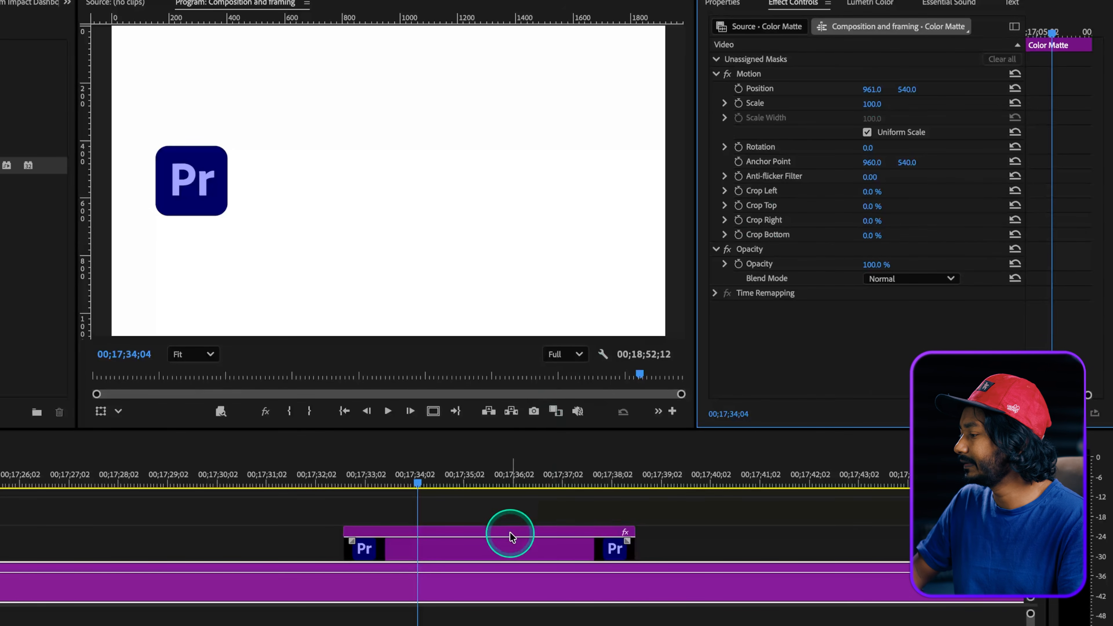
click(509, 542)
drag(858, 105, 911, 90)
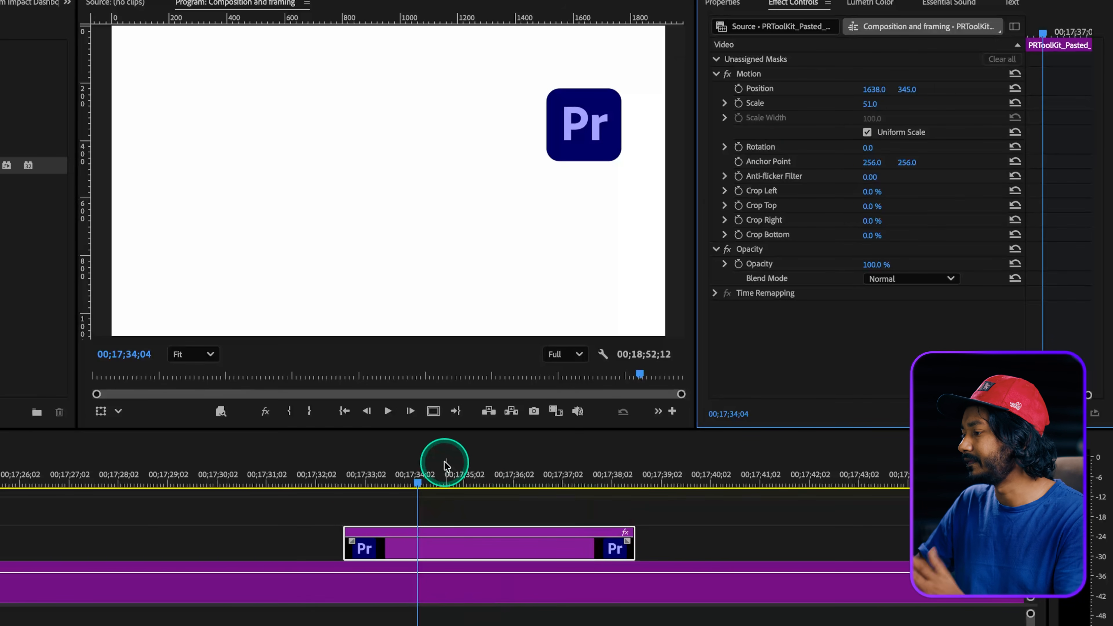
Play the logo clip from its start and split it at 00;17;33;20.
drag(360, 482, 345, 482)
key(space)
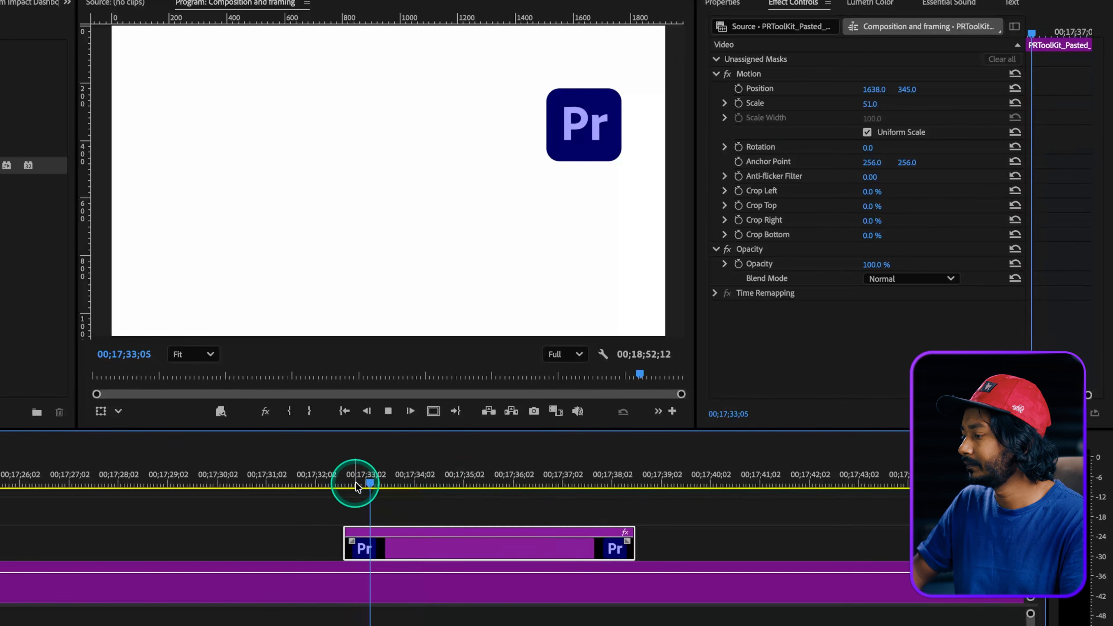
key(space)
key(ctrl+k)
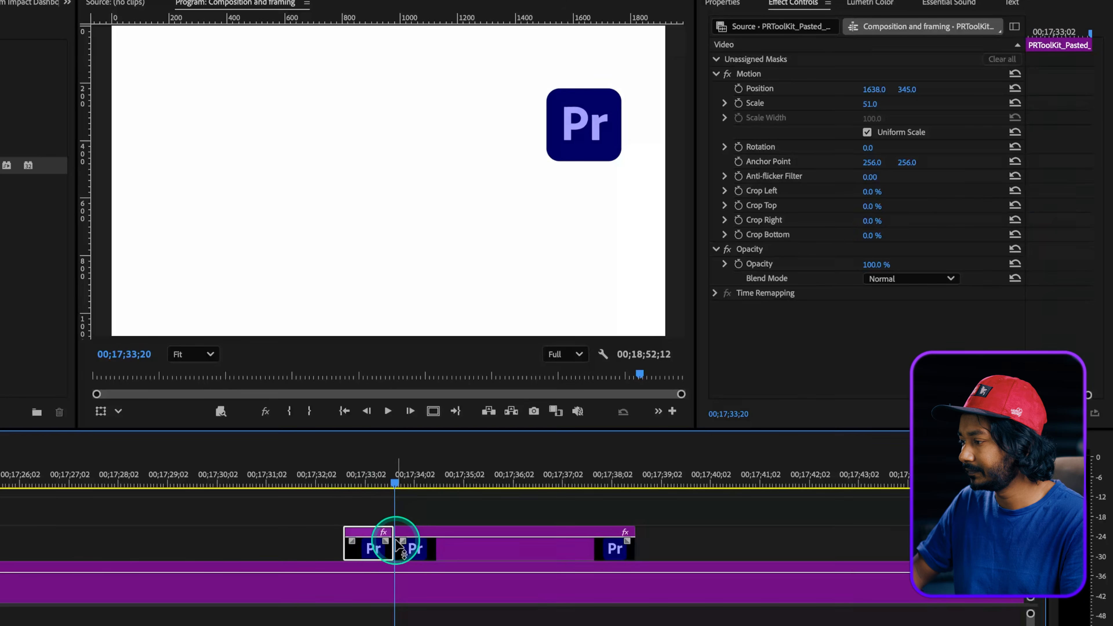
Move the first logo segment off-screen by setting its horizontal position to 2050.
click(378, 491)
click(374, 484)
click(372, 539)
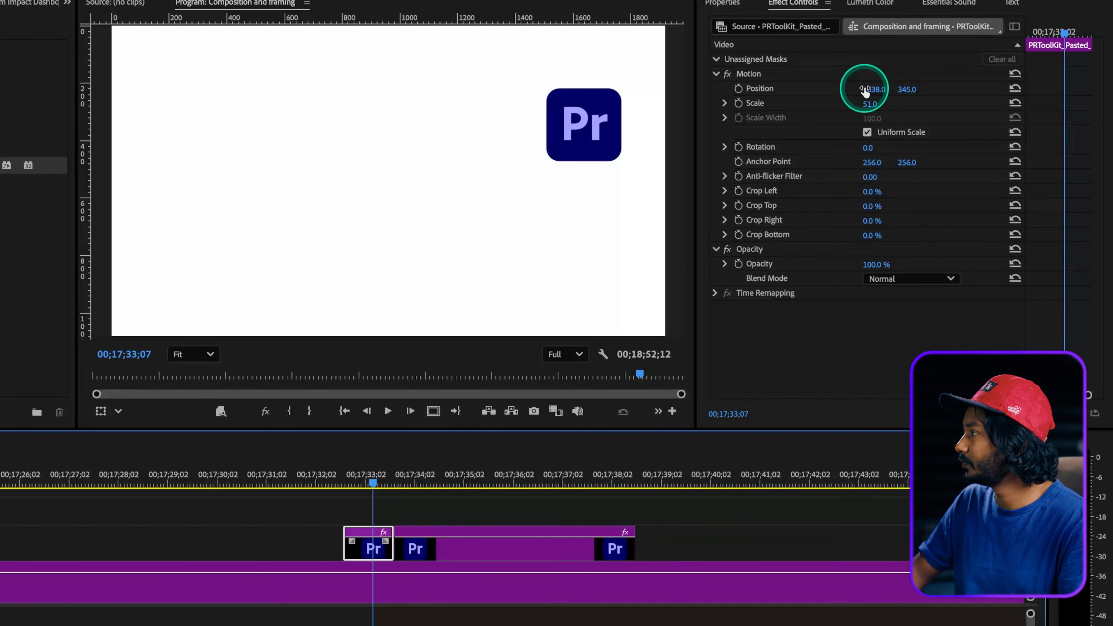
drag(864, 90, 881, 89)
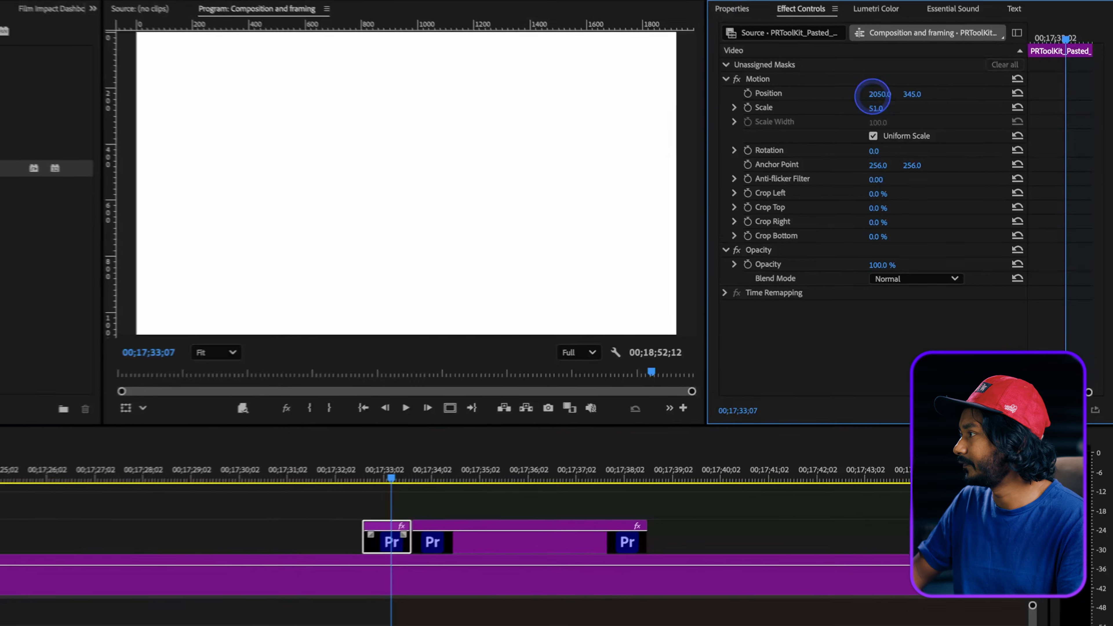
Apply Motion Tween to the cut between the off-screen and on-screen logo segments and preview the slide-in.
drag(60, 185, 60, 188)
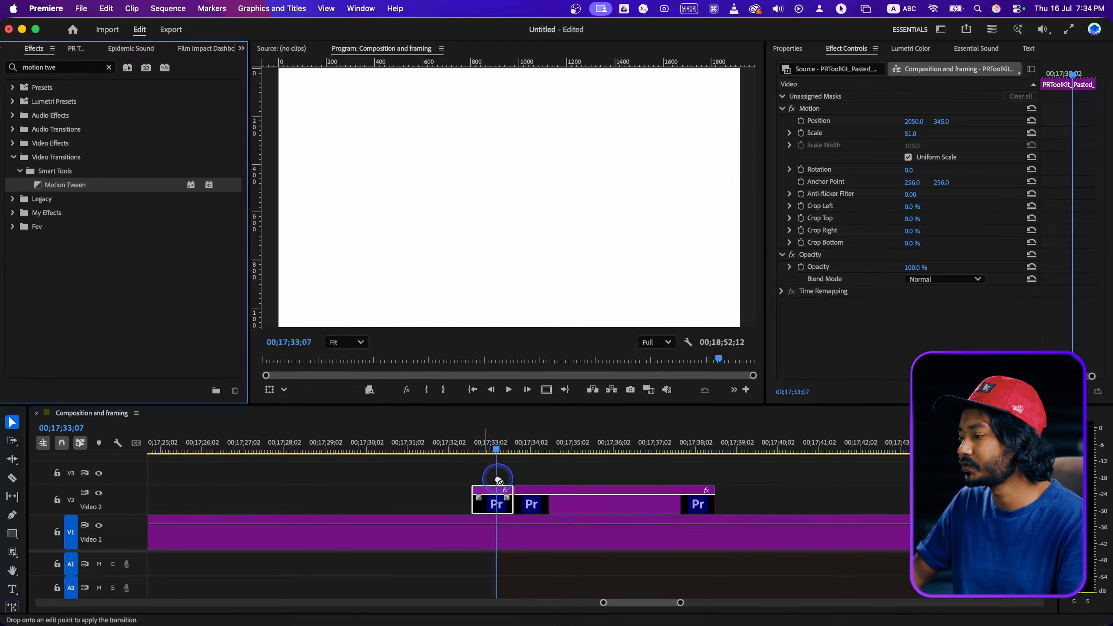
drag(518, 508, 510, 507)
click(484, 453)
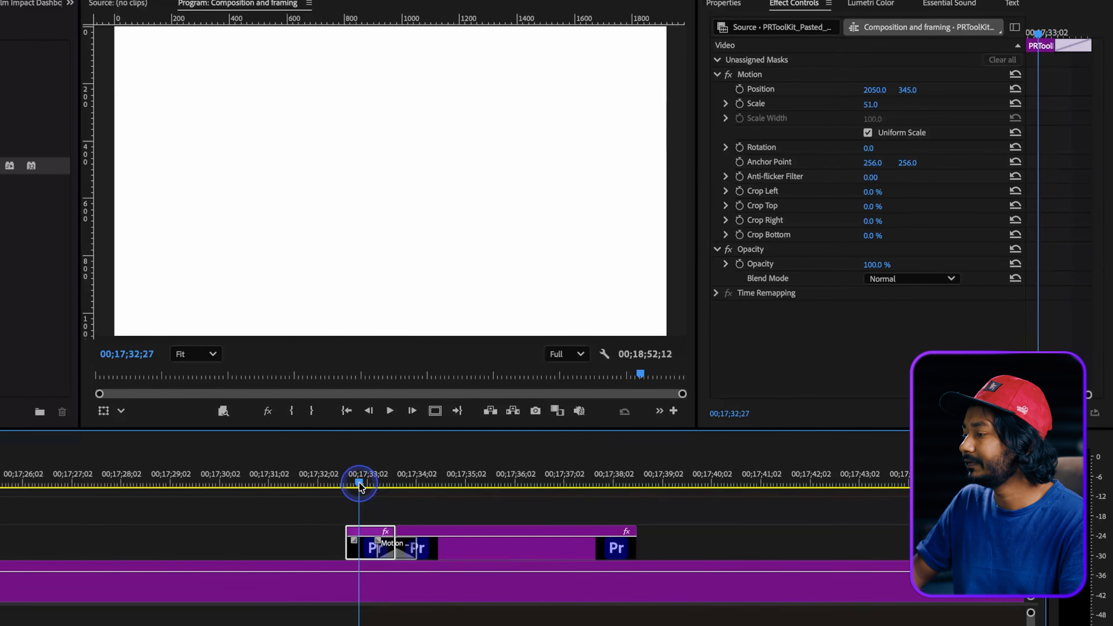
key(space)
drag(362, 483, 402, 481)
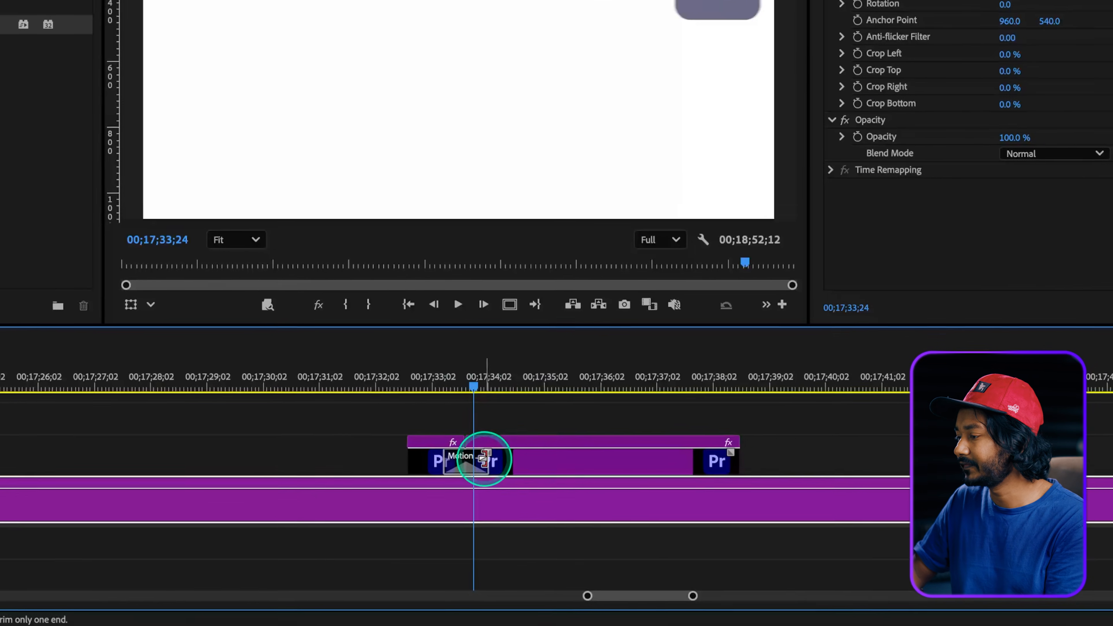
Shorten the Motion Tween transition on the logo clip and play it back.
mouse_move(484, 459)
mouse_down()
mouse_move(500, 458)
mouse_move(490, 458)
mouse_up()
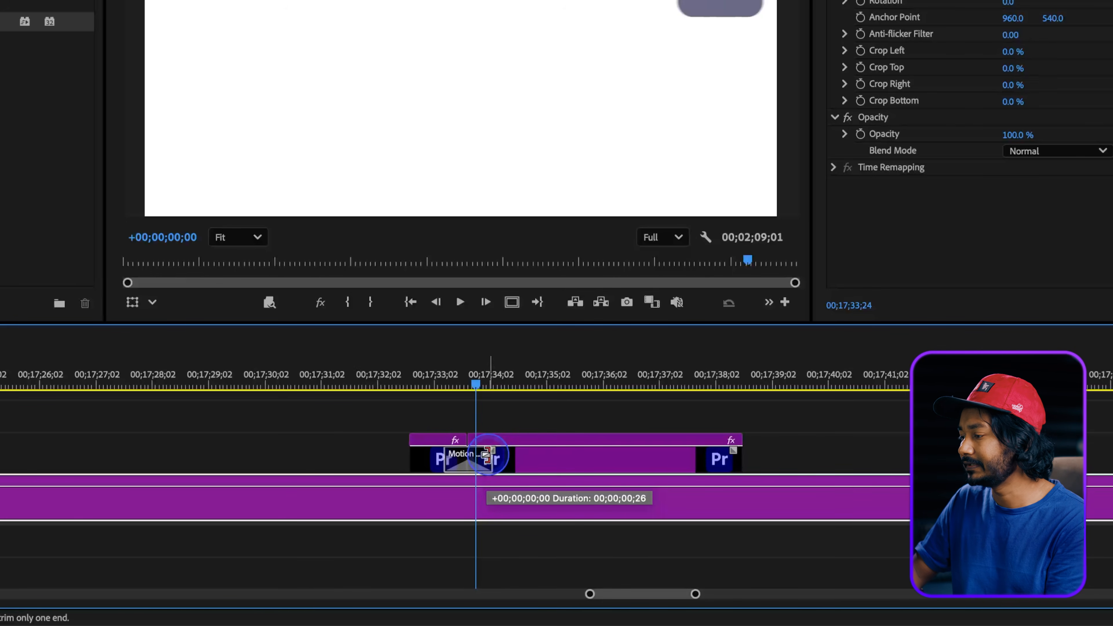
drag(489, 455, 481, 455)
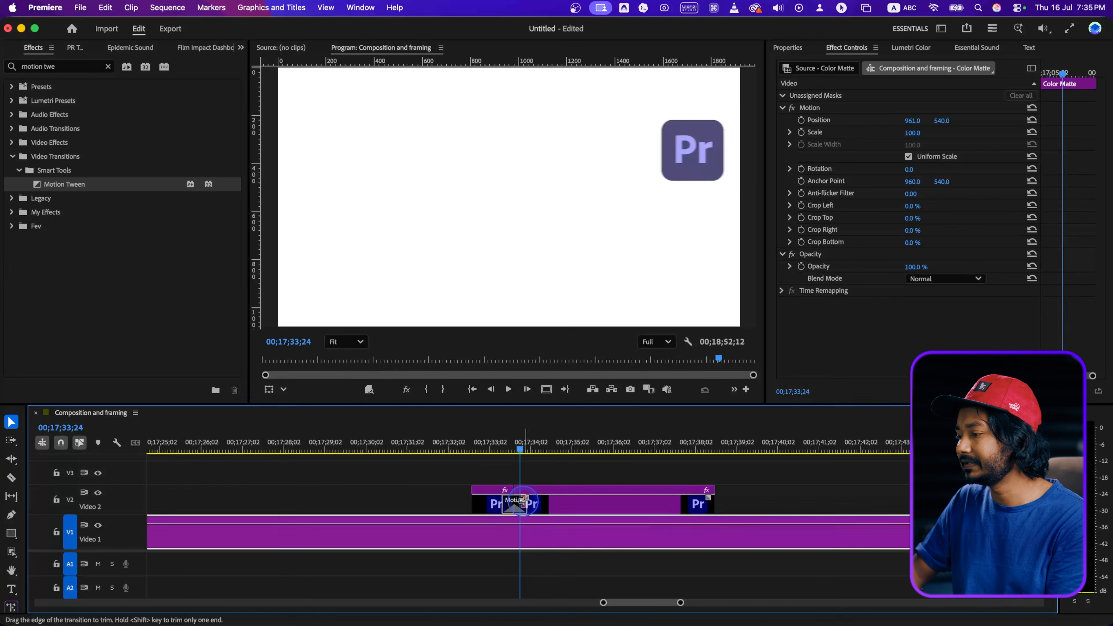
click(497, 450)
key(space)
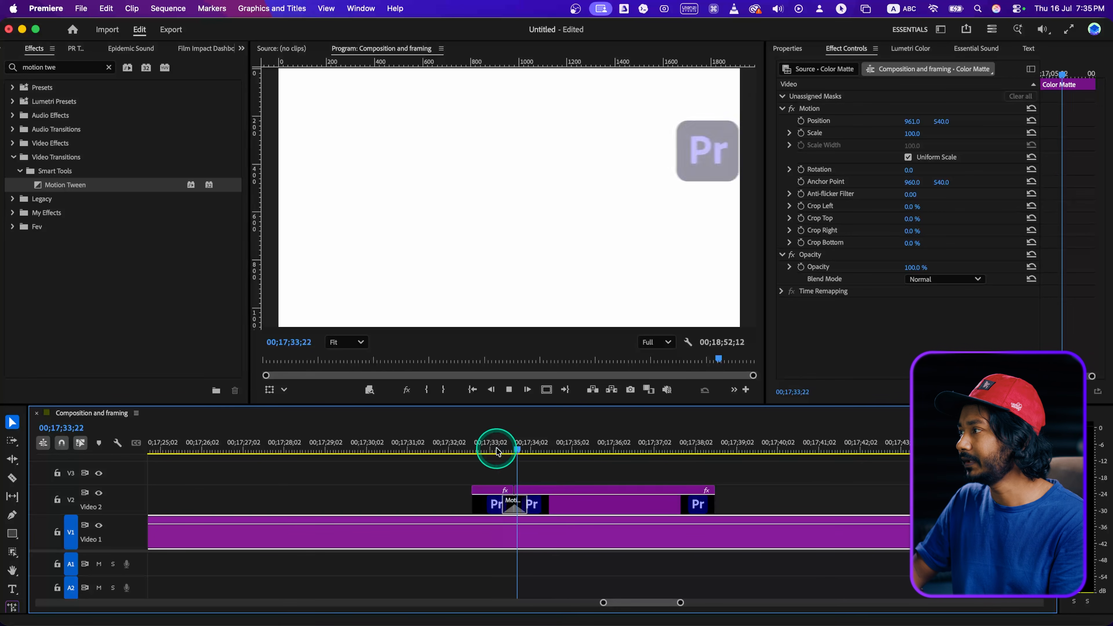
key(space)
Replay the logo's slide-in from the start of the Video 2 clip.
drag(528, 504, 554, 504)
click(472, 450)
key(space)
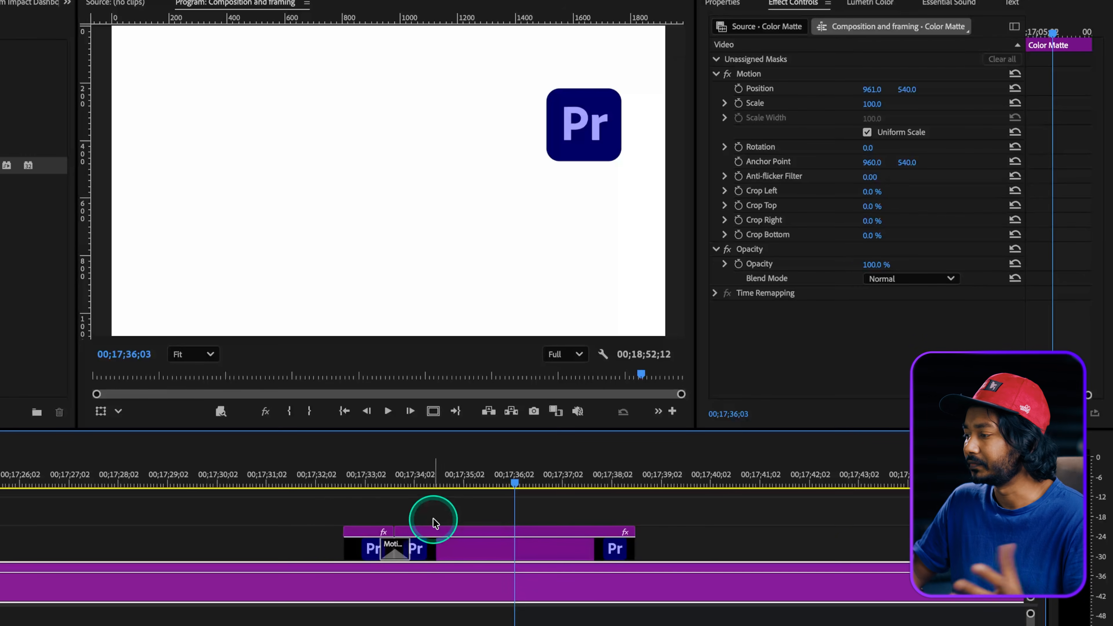
click(366, 473)
click(370, 547)
key(space)
click(564, 117)
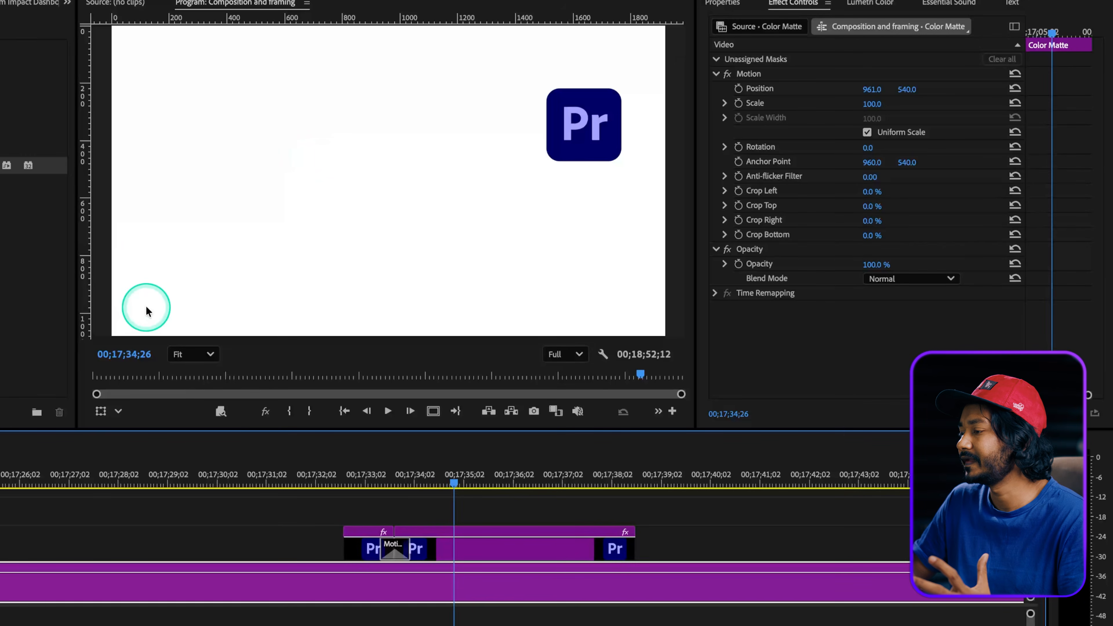
Split the on-screen logo segment at 00;17;35;21.
drag(448, 482, 494, 484)
click(518, 560)
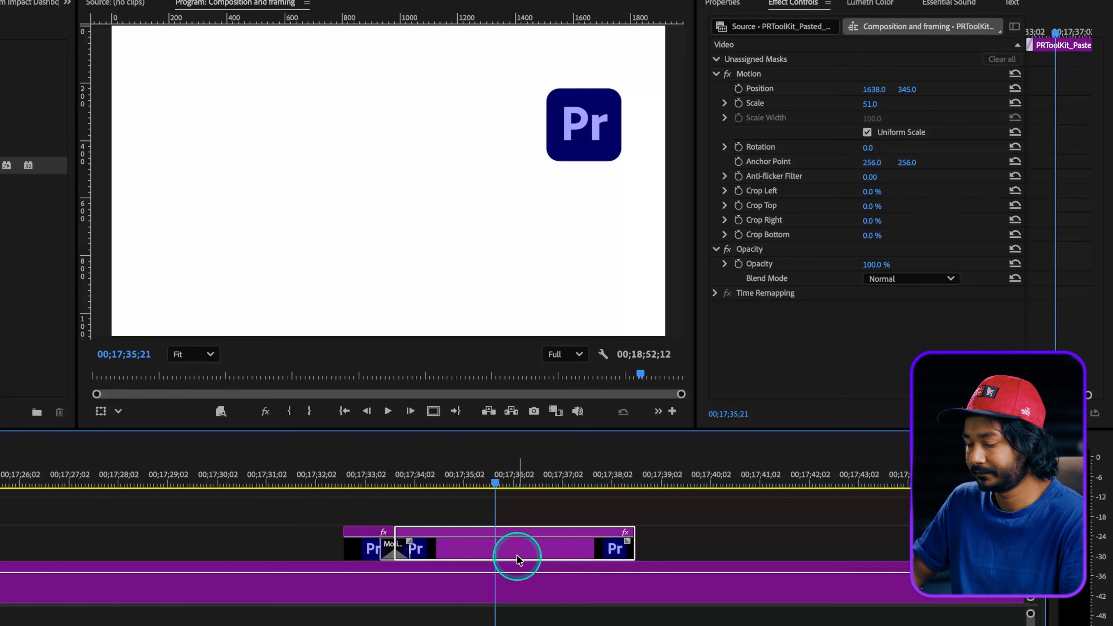
key(ctrl+k)
Set the last logo segment's position to 139, 940 and its scale to 25.
click(515, 548)
click(871, 112)
drag(901, 89, 944, 120)
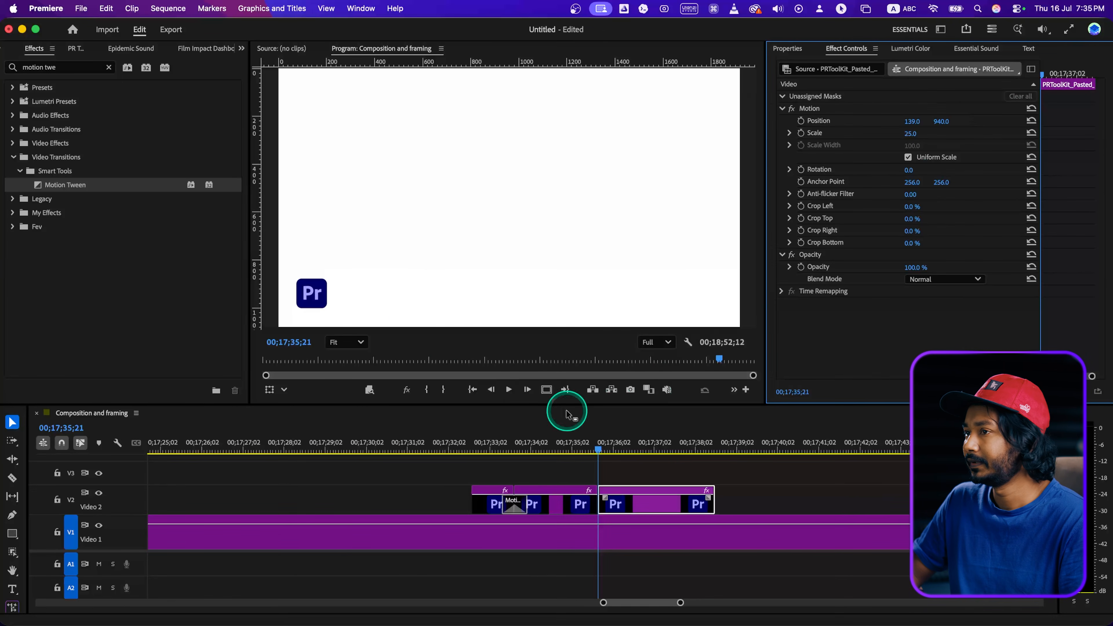
Apply Motion Tween at the cut before the last logo segment and play back the move.
click(83, 189)
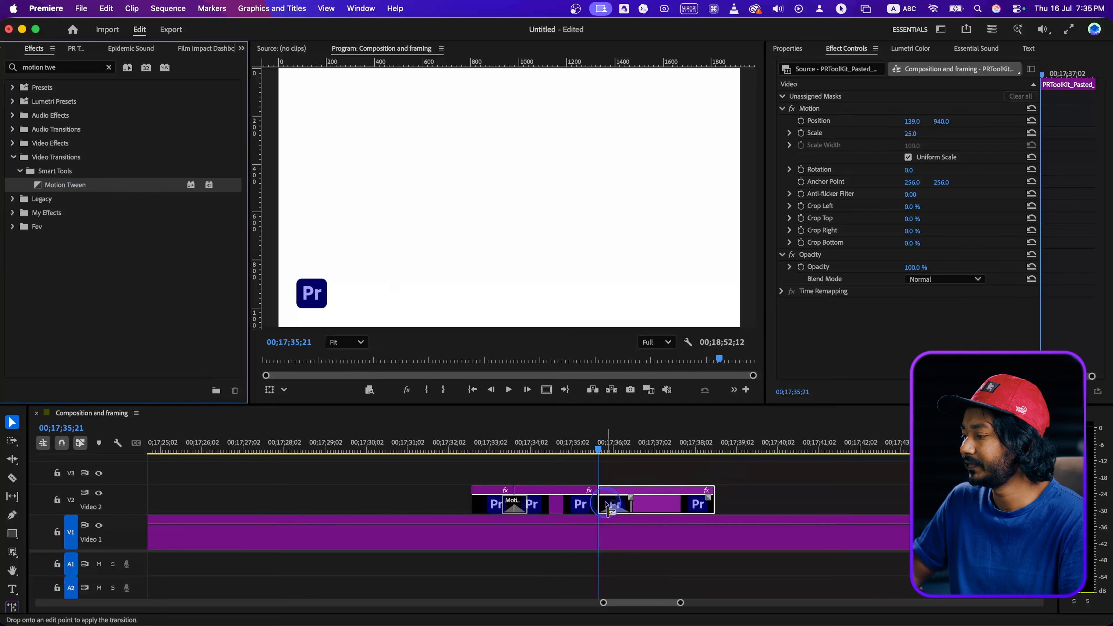
drag(605, 503, 599, 505)
click(560, 444)
key(space)
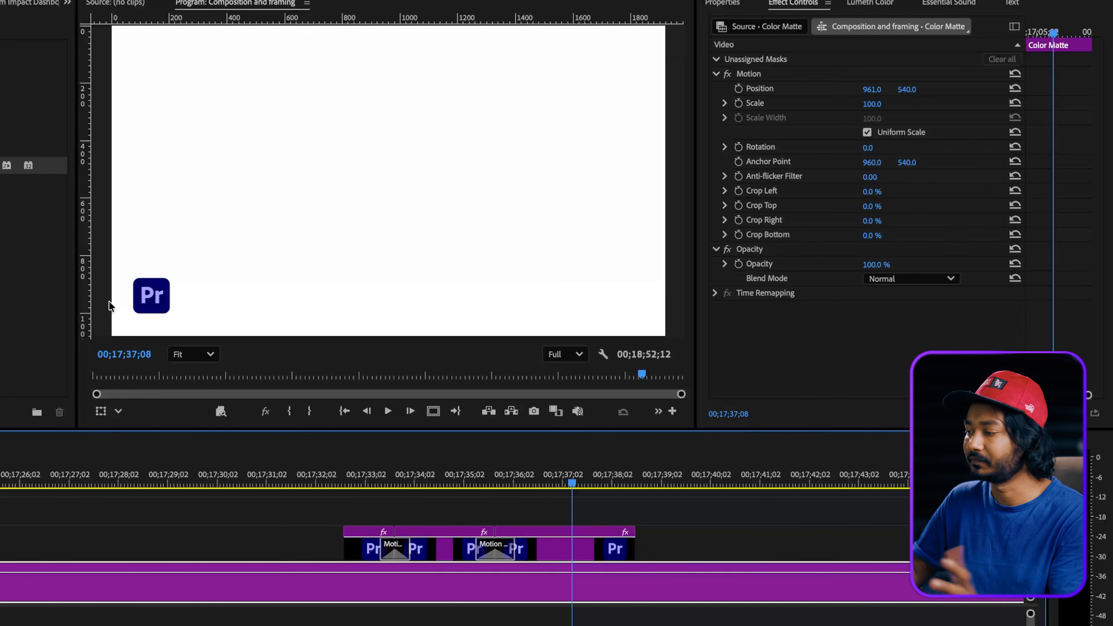
Inspect the second Motion Tween transition's settings in Effect Controls and replay the logo's move.
click(497, 553)
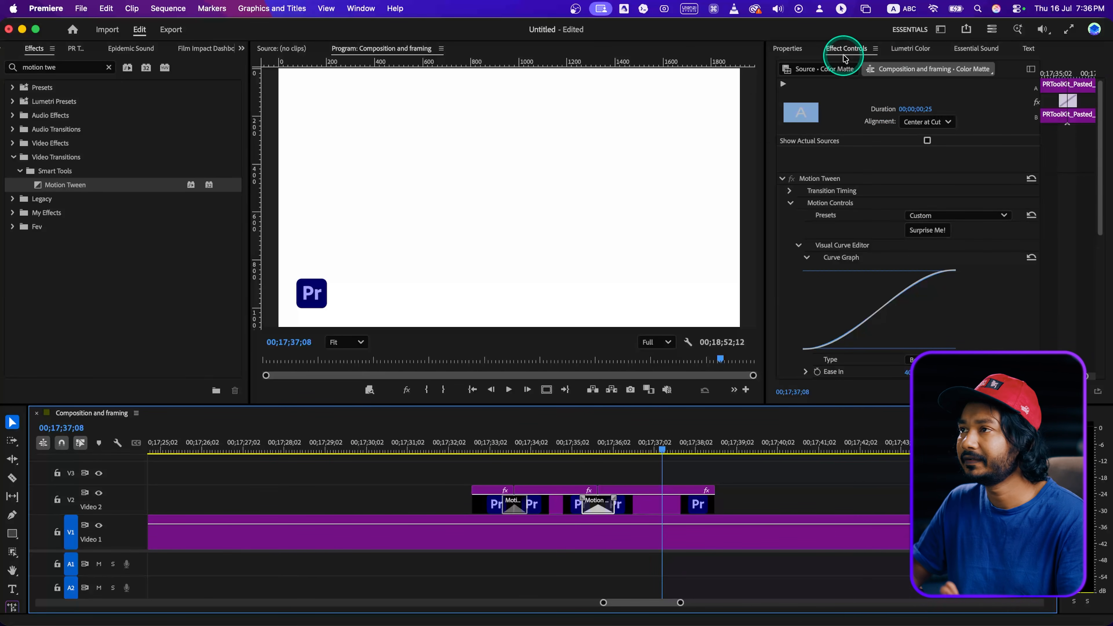
click(361, 8)
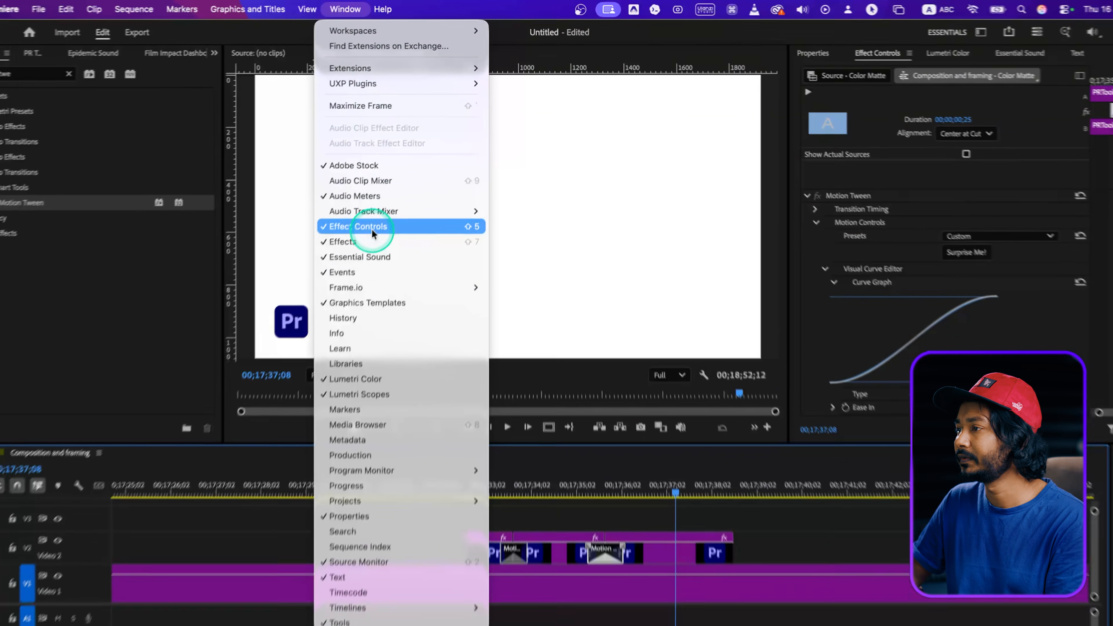
click(329, 304)
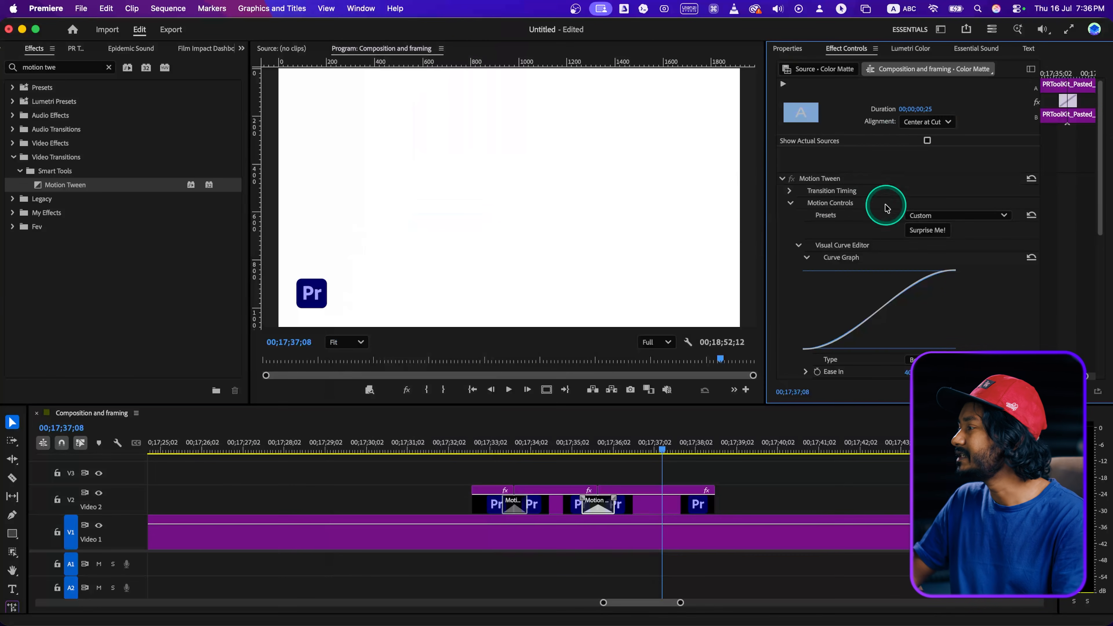
scroll(877, 246, down, 3)
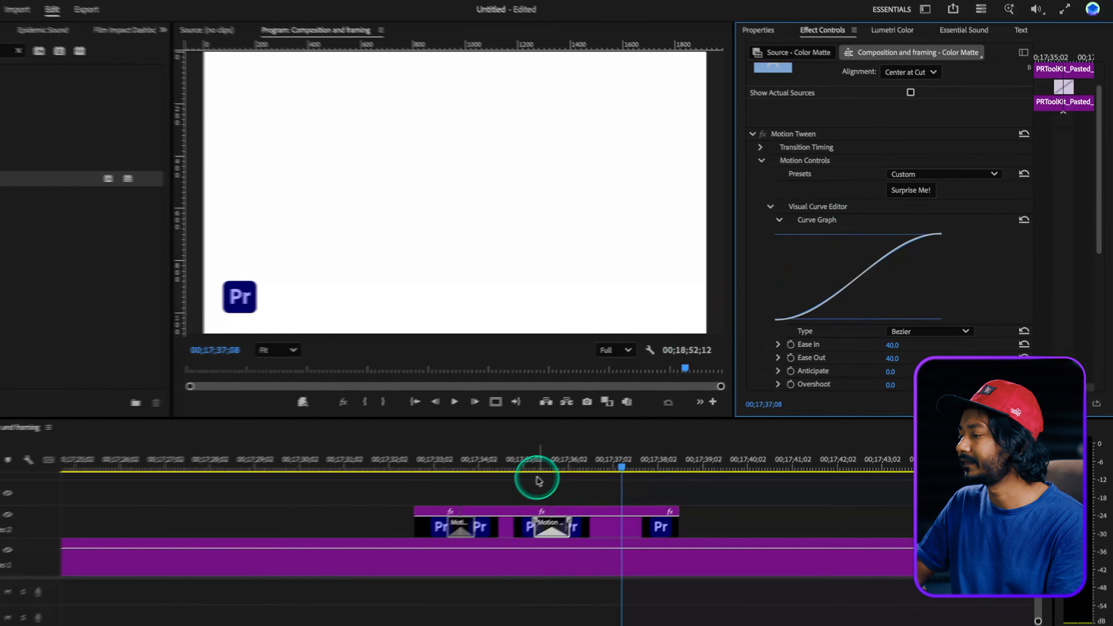
click(539, 481)
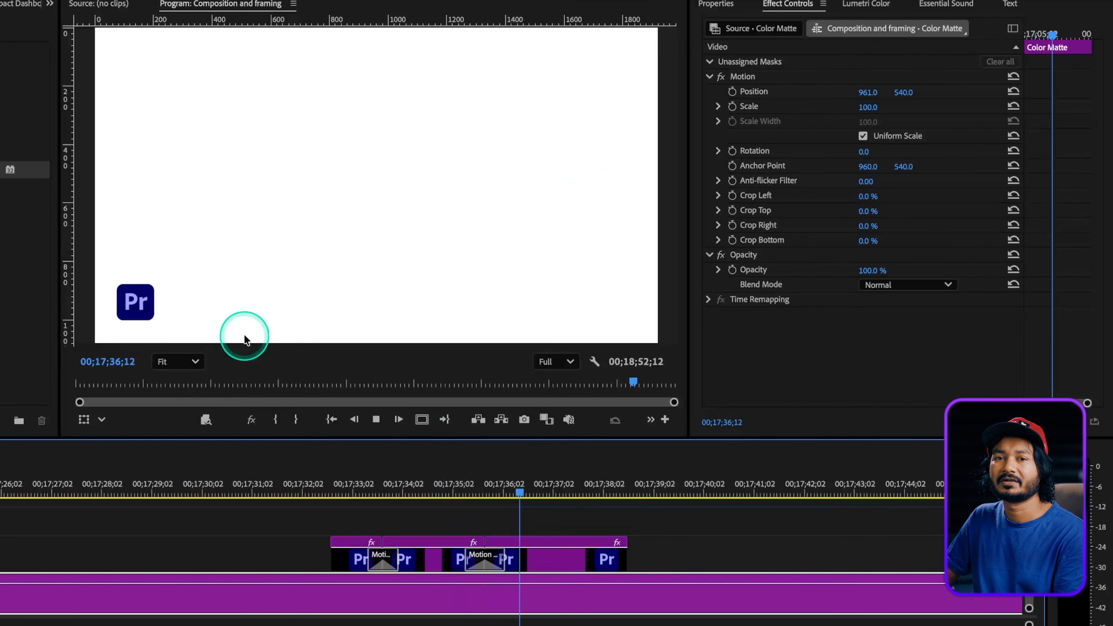
key(space)
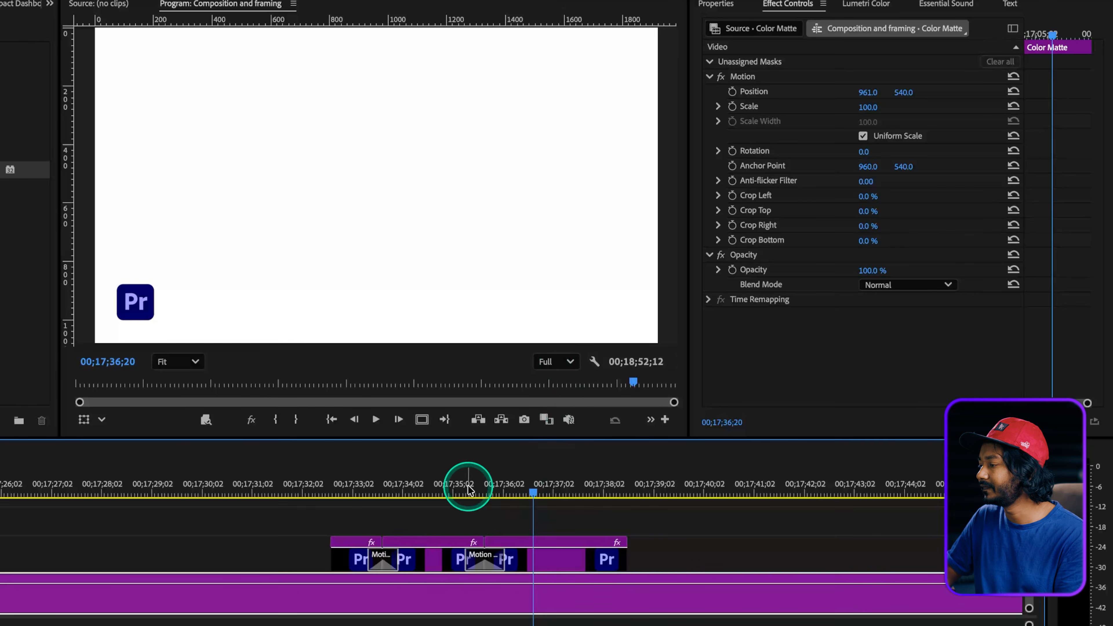
Set the second Motion Tween transition's Ease In to 65 and Ease Out to 71.
click(479, 488)
click(487, 566)
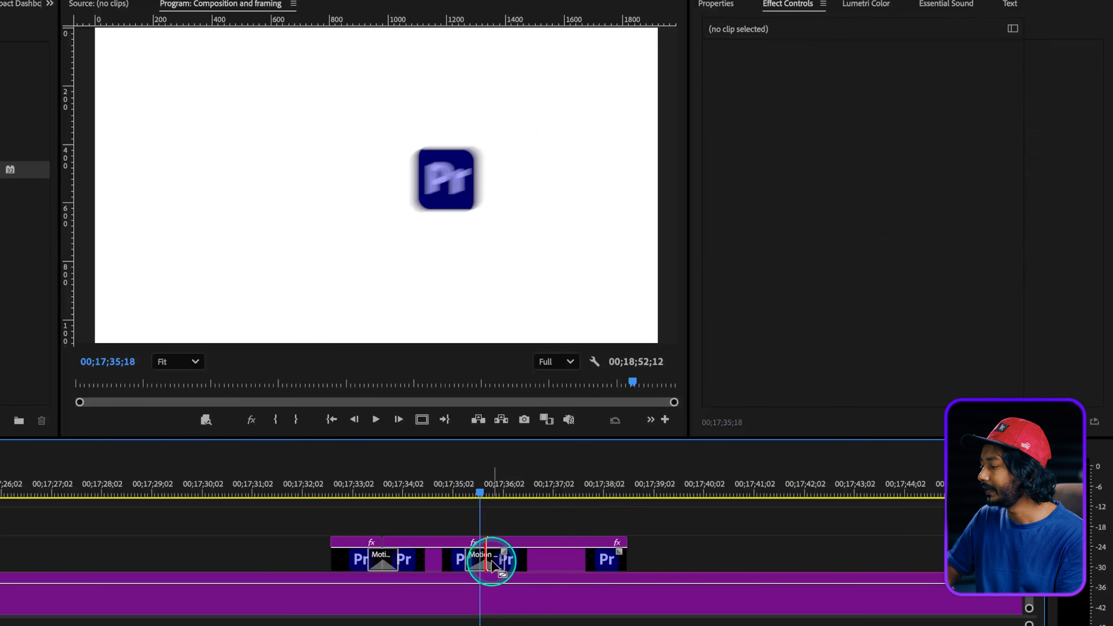
click(491, 560)
click(761, 277)
scroll(854, 281, down, 3)
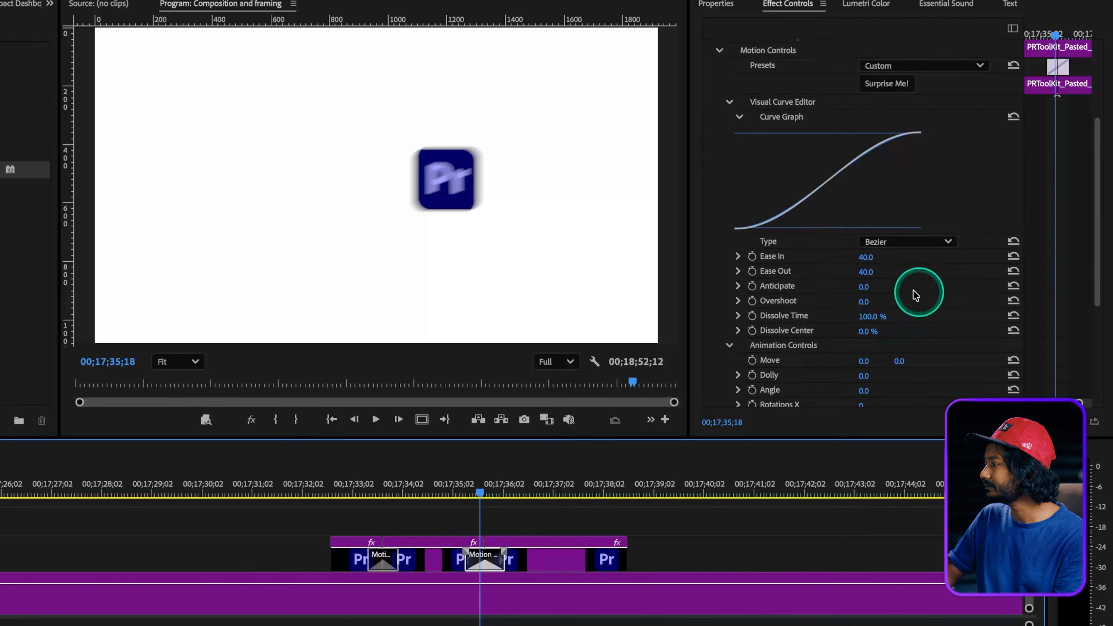
drag(870, 265, 877, 266)
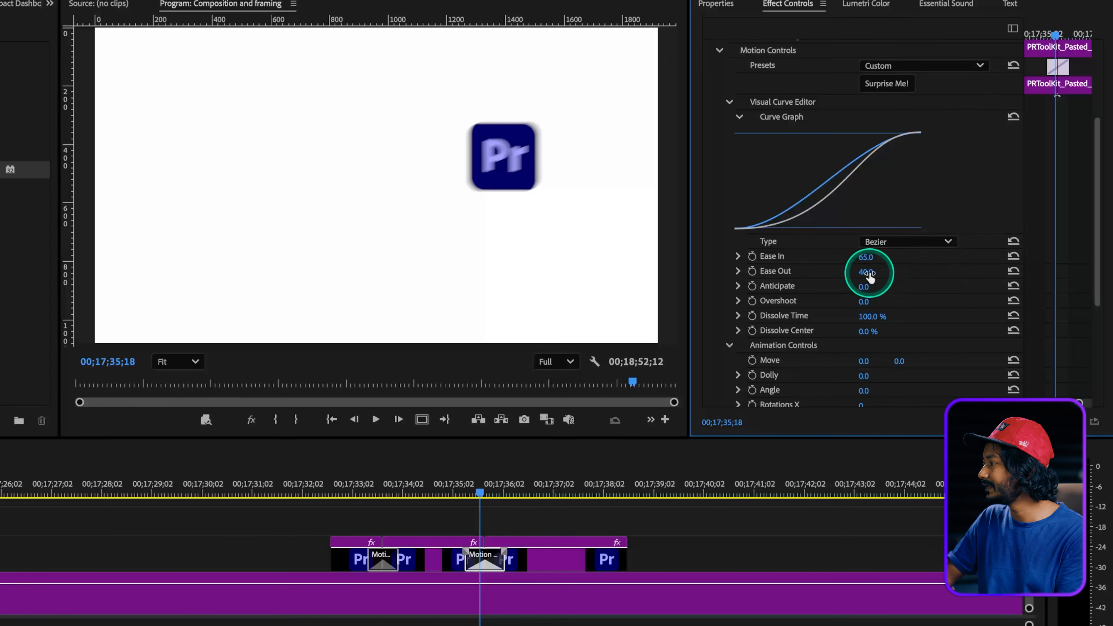
drag(864, 275, 865, 272)
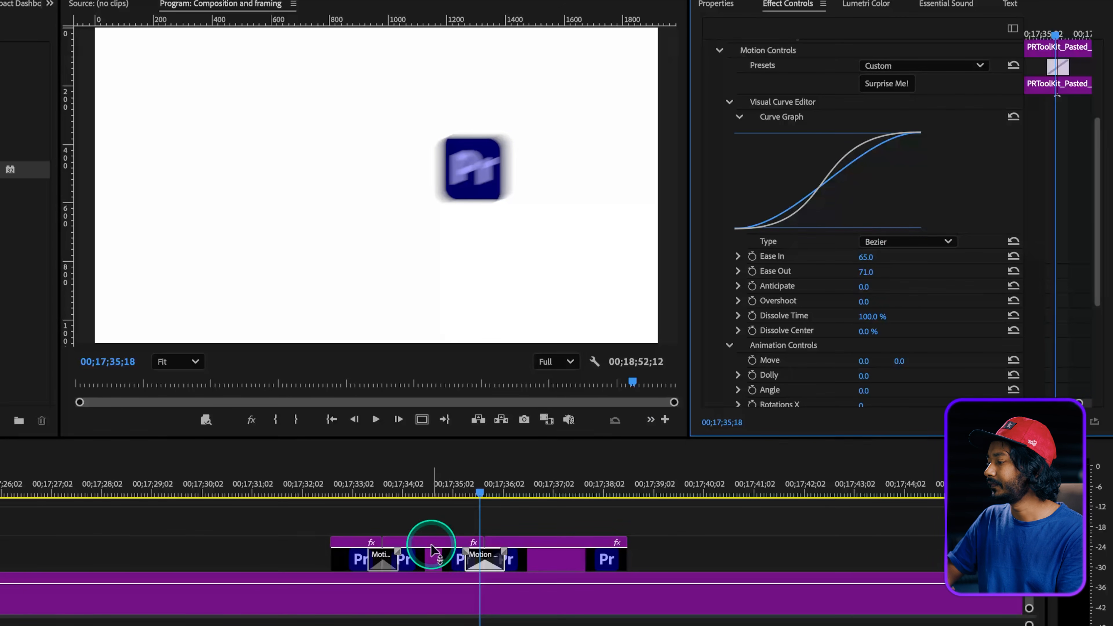
Play back the logo's eased move from 00;17;35;04.
click(458, 494)
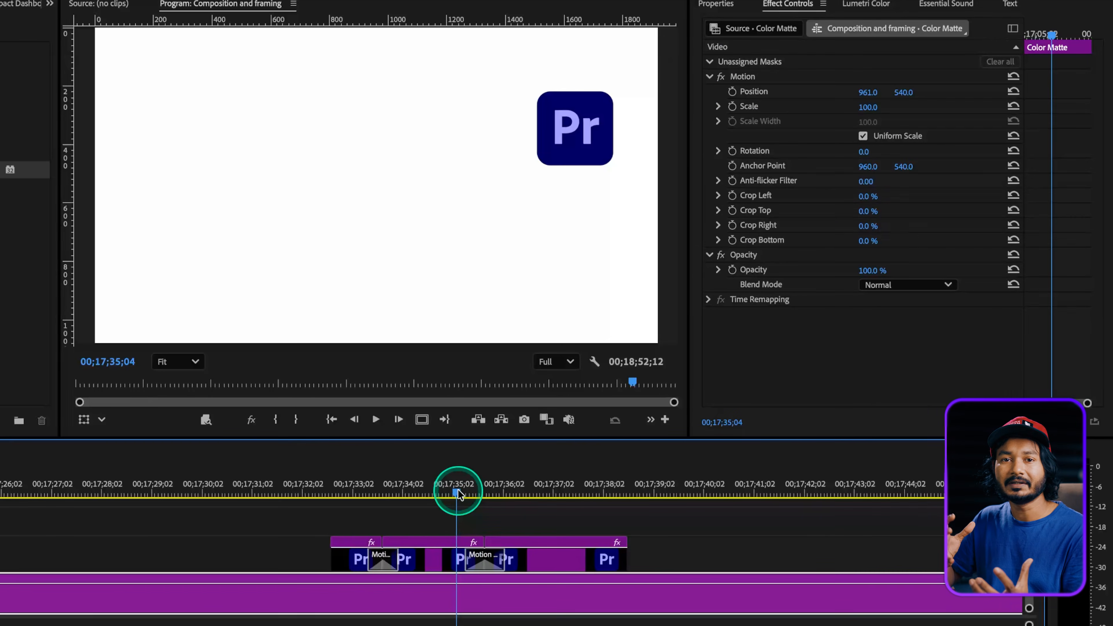
key(space)
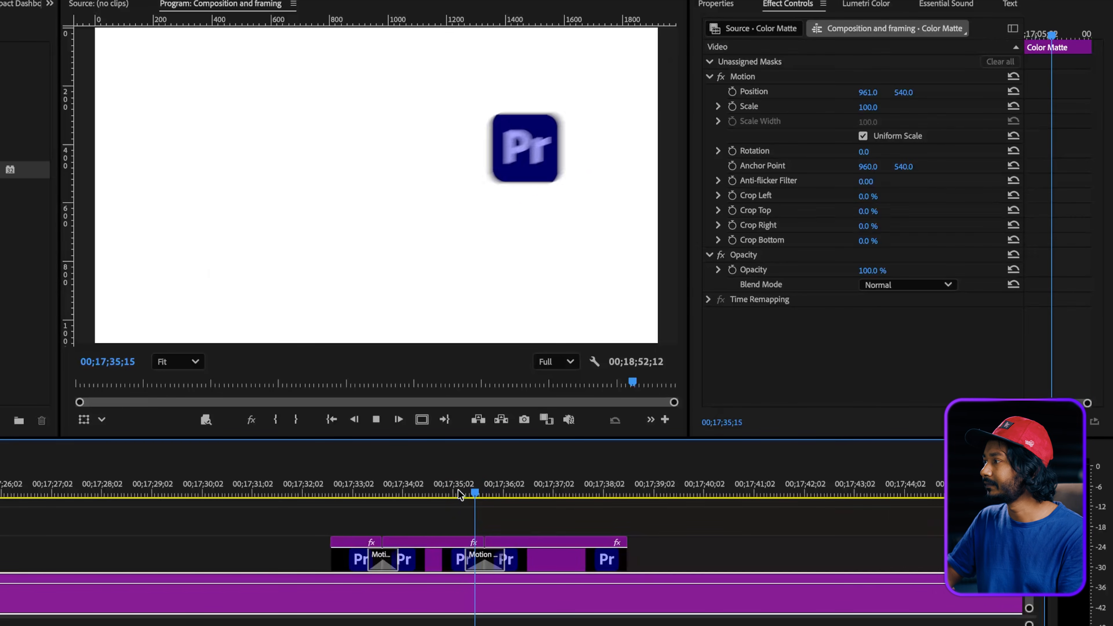
key(space)
Lengthen the second Motion Tween transition to about twice its duration, then scrub and replay the slower move.
drag(508, 557, 524, 557)
click(432, 484)
key(space)
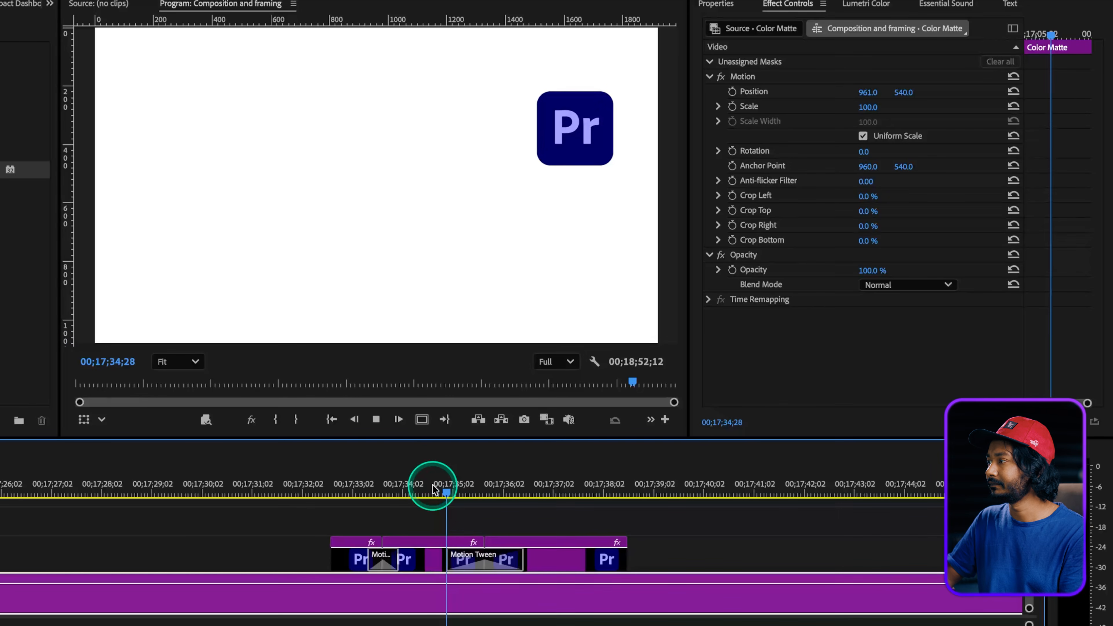
drag(447, 484, 477, 484)
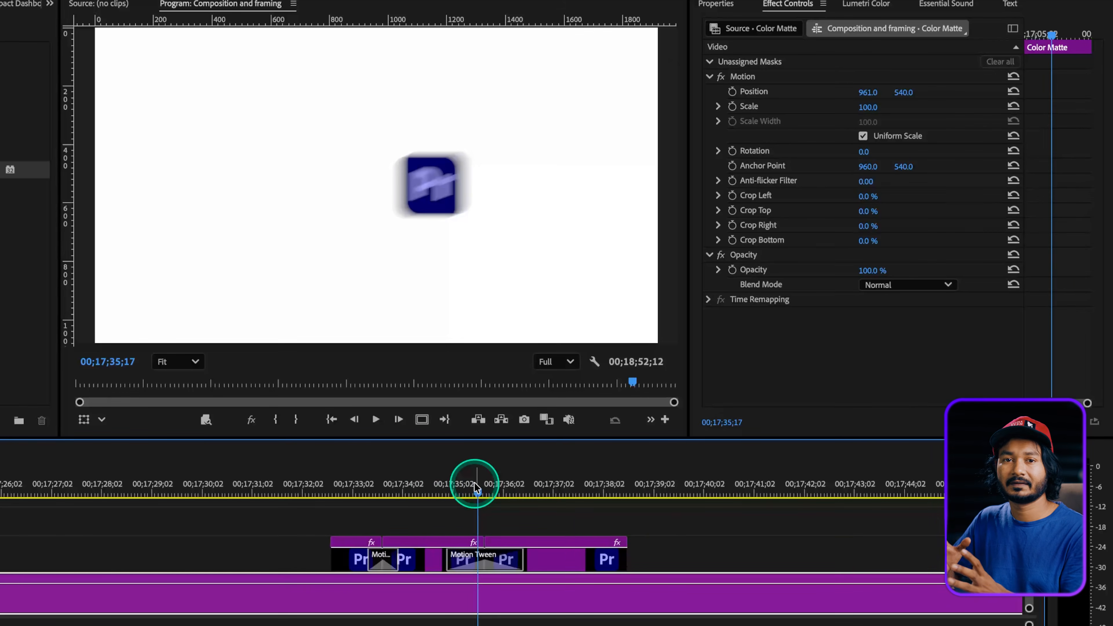
drag(474, 484, 436, 485)
key(space)
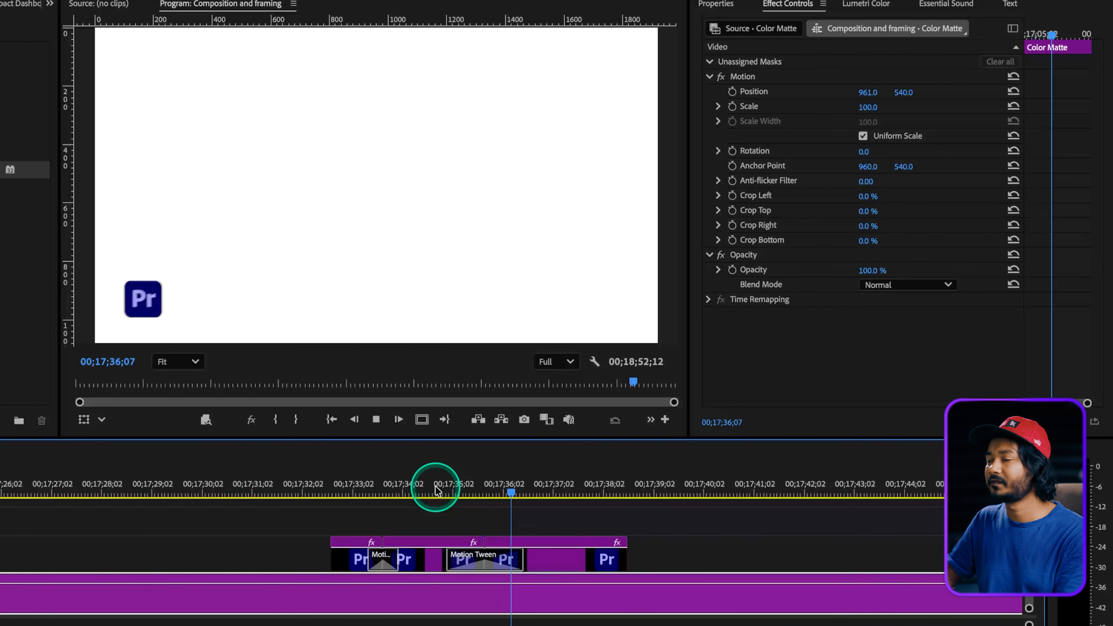
Draw a circle about 306 px wide with the Ellipse Tool at 00;17;40;08, just after the logo clips.
scroll(467, 542, down, 3)
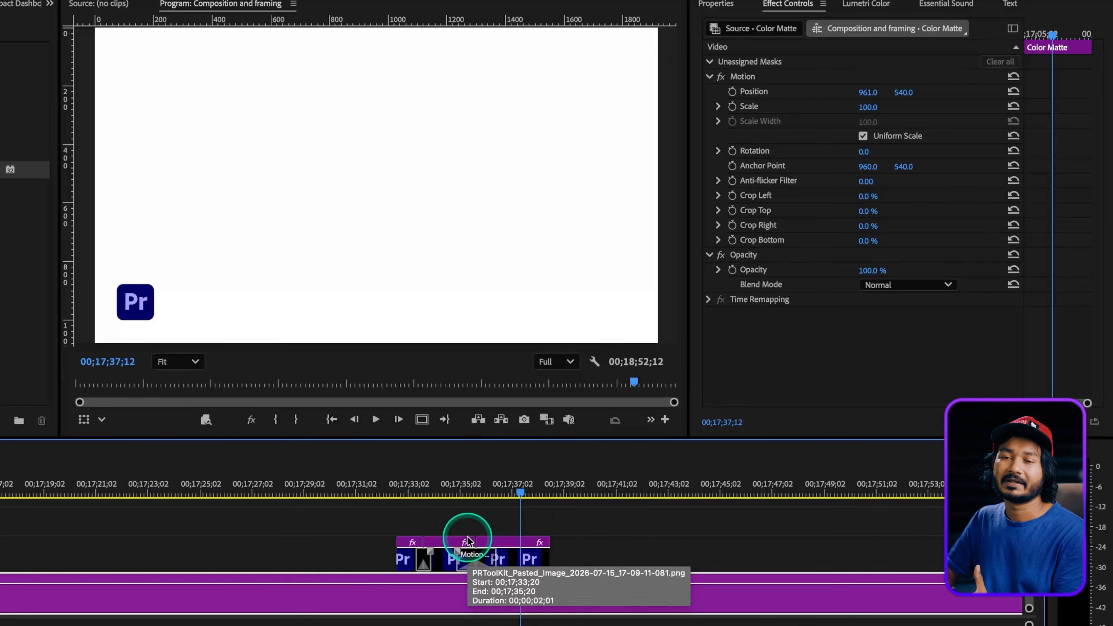
scroll(467, 542, right, 3)
click(446, 494)
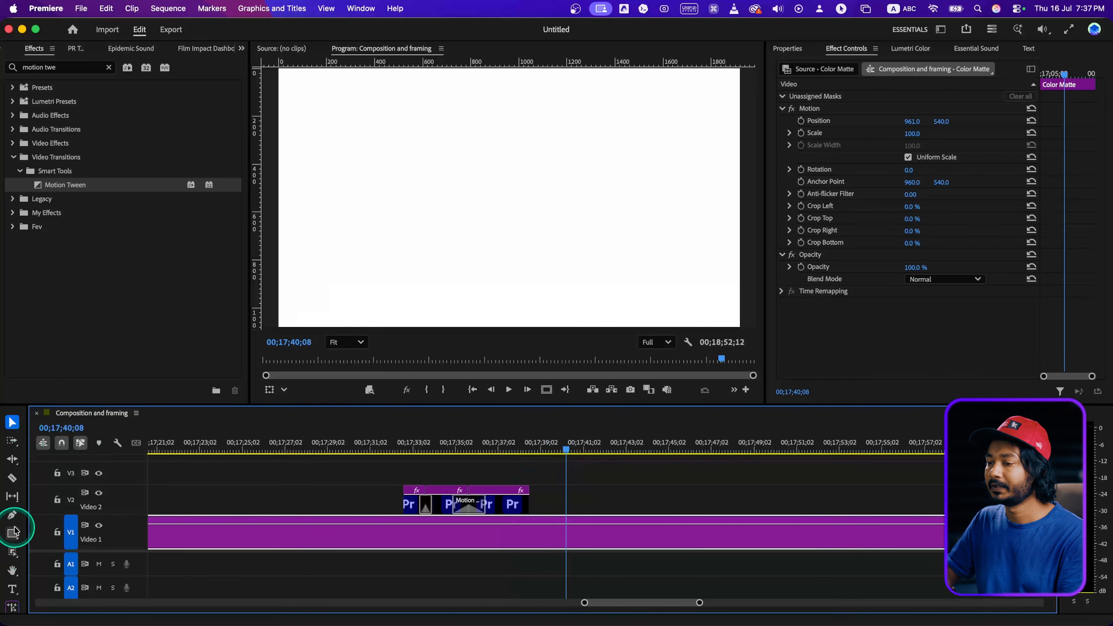
click(13, 532)
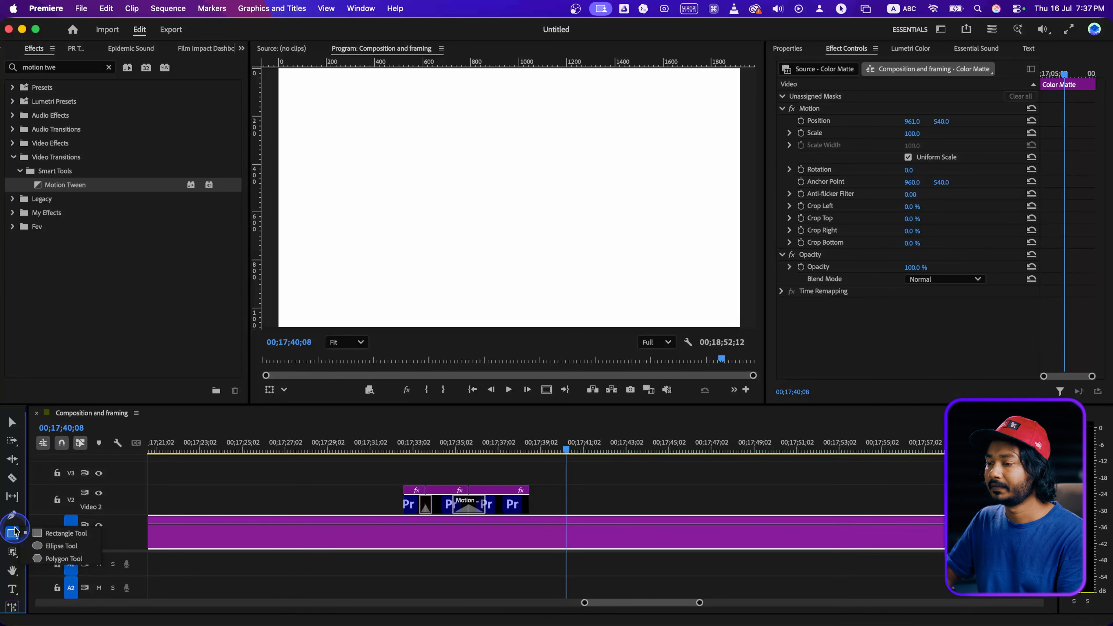
click(46, 546)
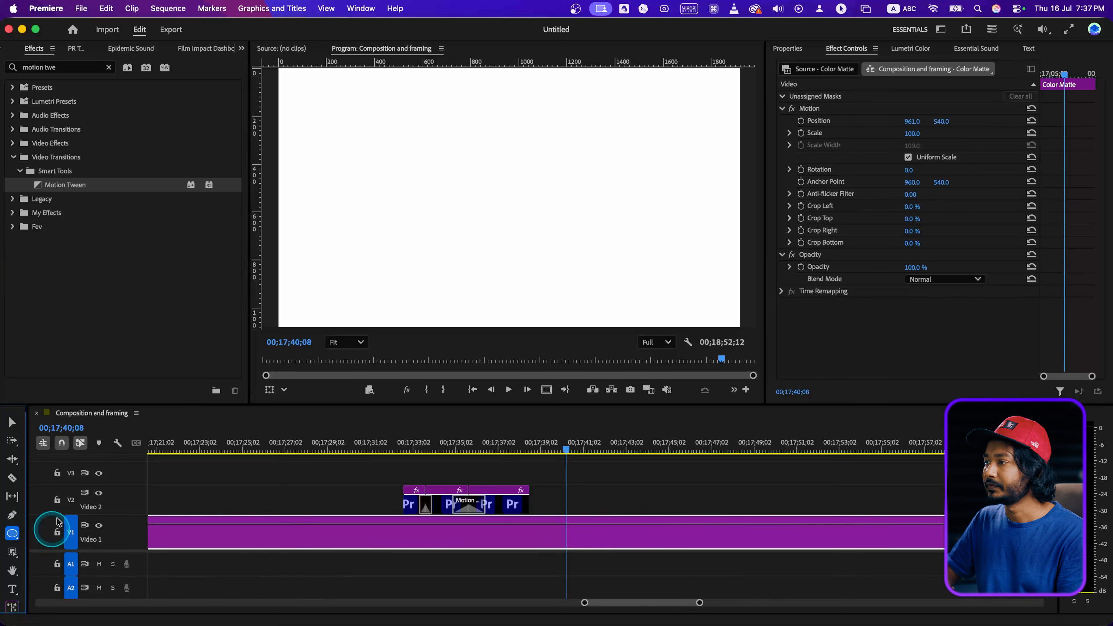
drag(371, 172, 445, 245)
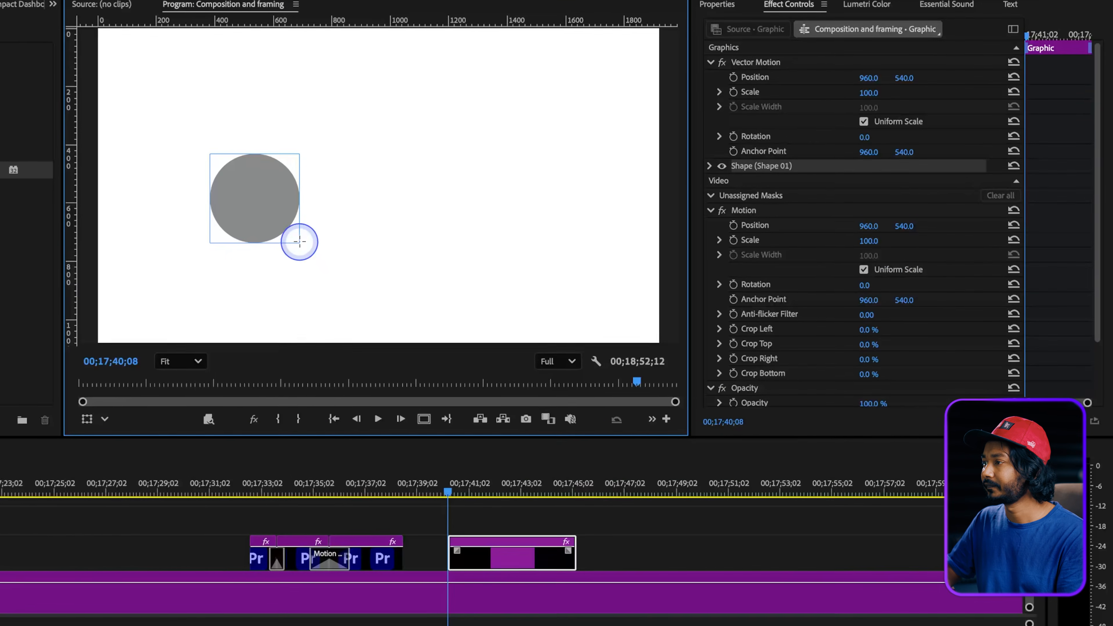
Change the circle's fill to purple and extend the end of its clip to about 00;17;47.
click(712, 3)
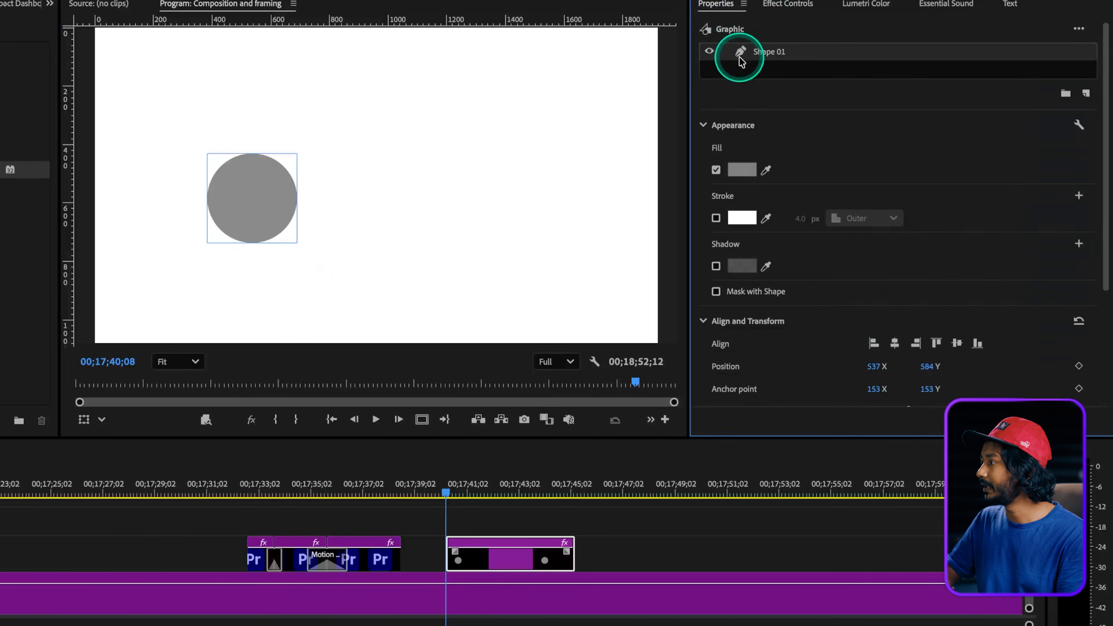
click(742, 171)
drag(445, 370, 423, 383)
click(599, 462)
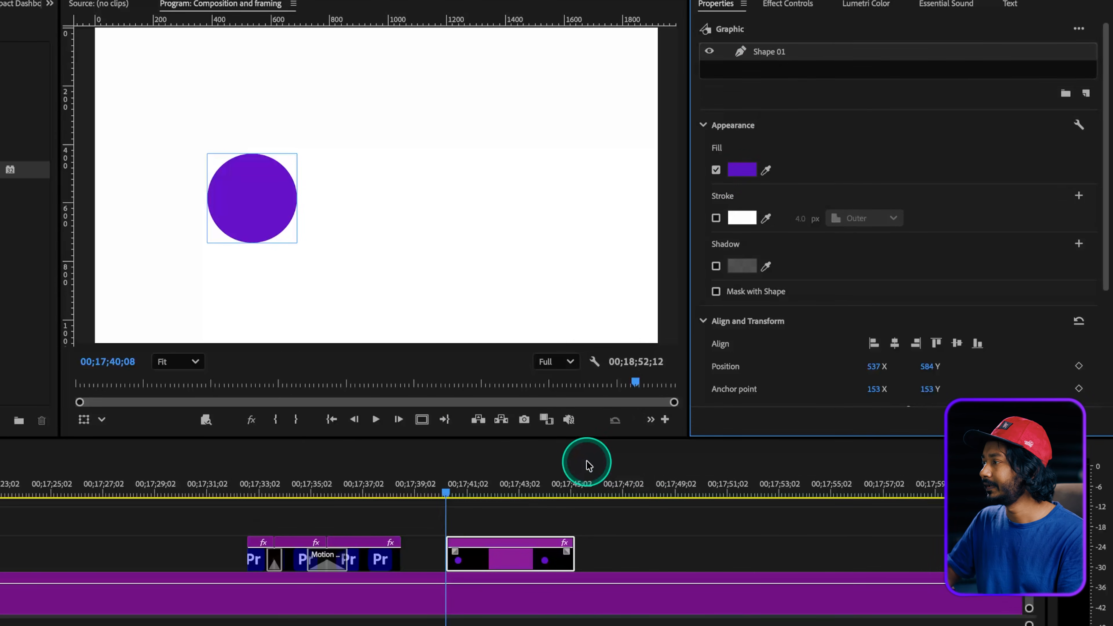
click(785, 5)
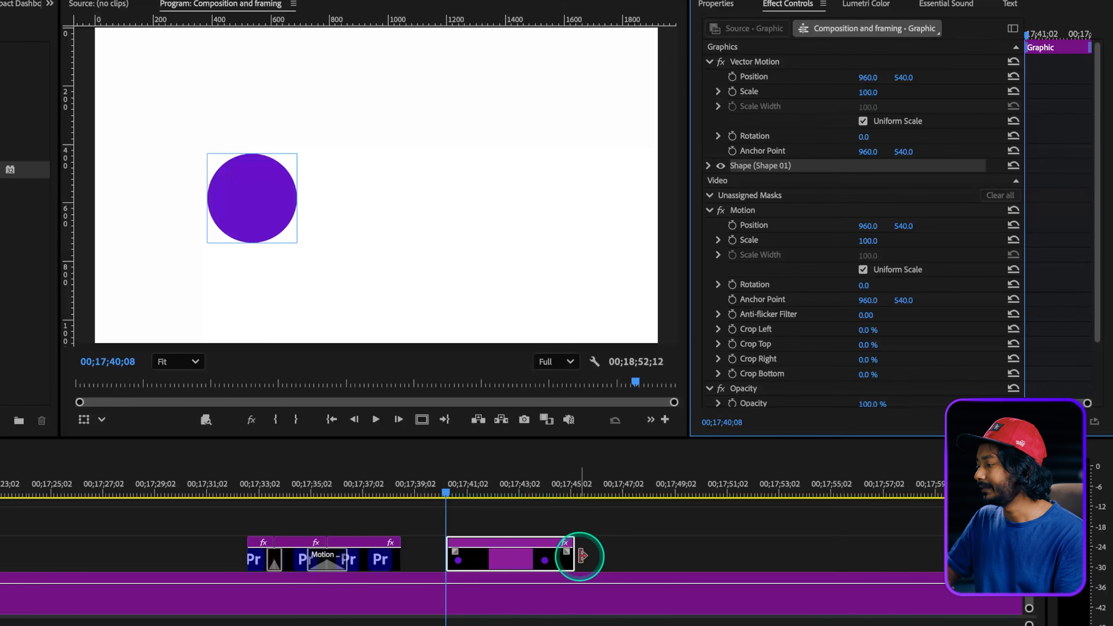
drag(574, 553, 637, 551)
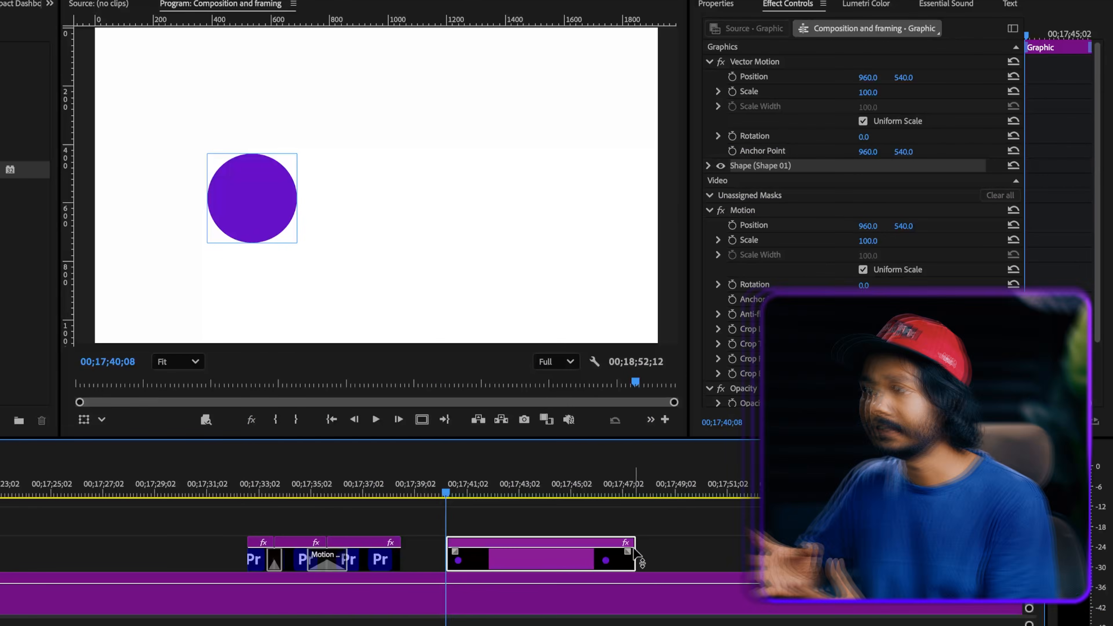
Split the circle clip at 00;17;43;21 and set the second segment's Vector Motion horizontal position to 1987.
drag(547, 494, 535, 491)
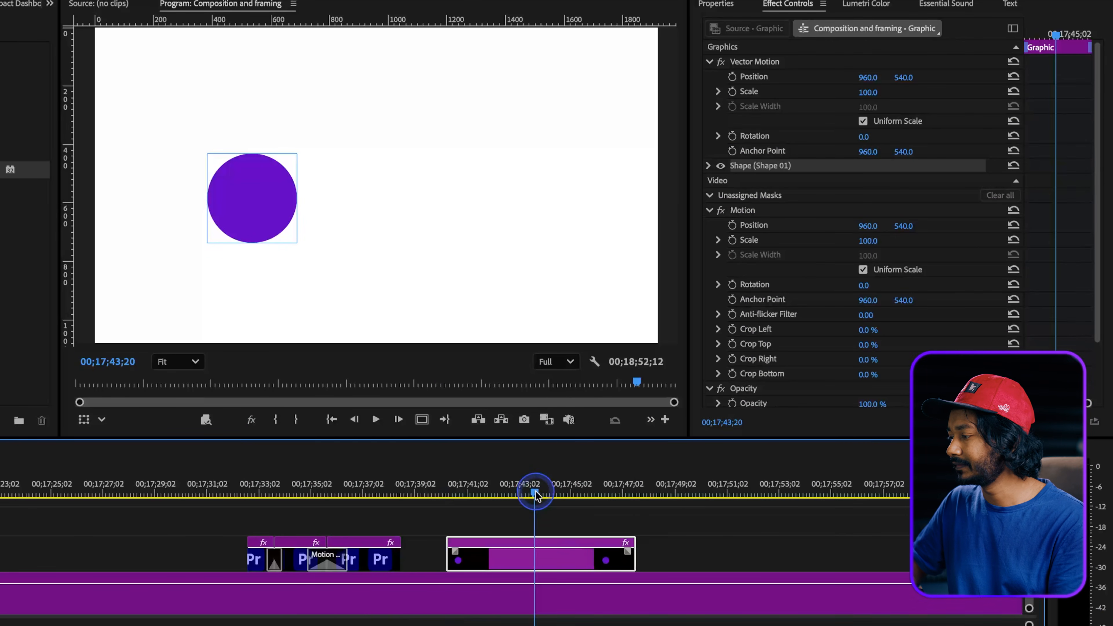
key(super+k)
click(548, 554)
drag(867, 79, 870, 79)
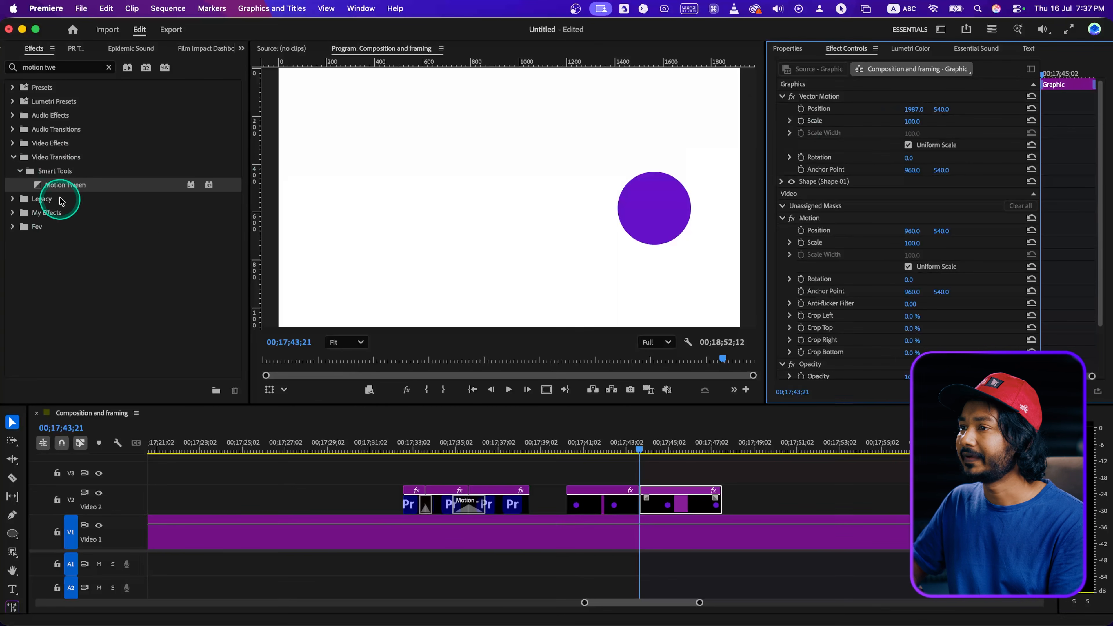
Try a Motion Tween transition at the cut between the circle graphic segments and play it back.
drag(61, 201, 517, 393)
drag(638, 505, 638, 504)
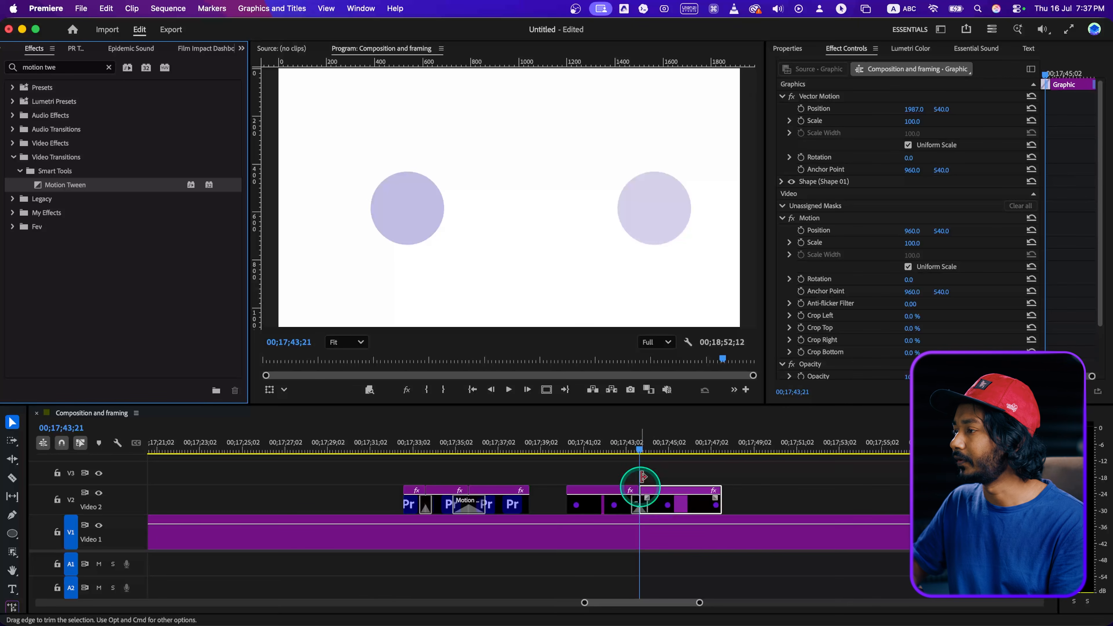
click(619, 450)
key(space)
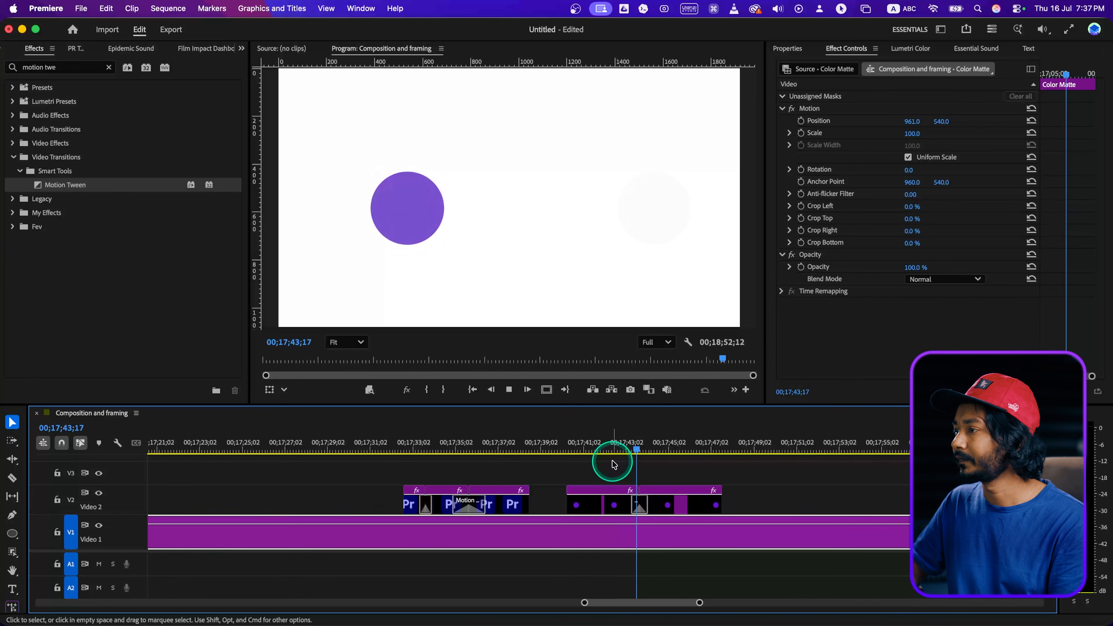
key(space)
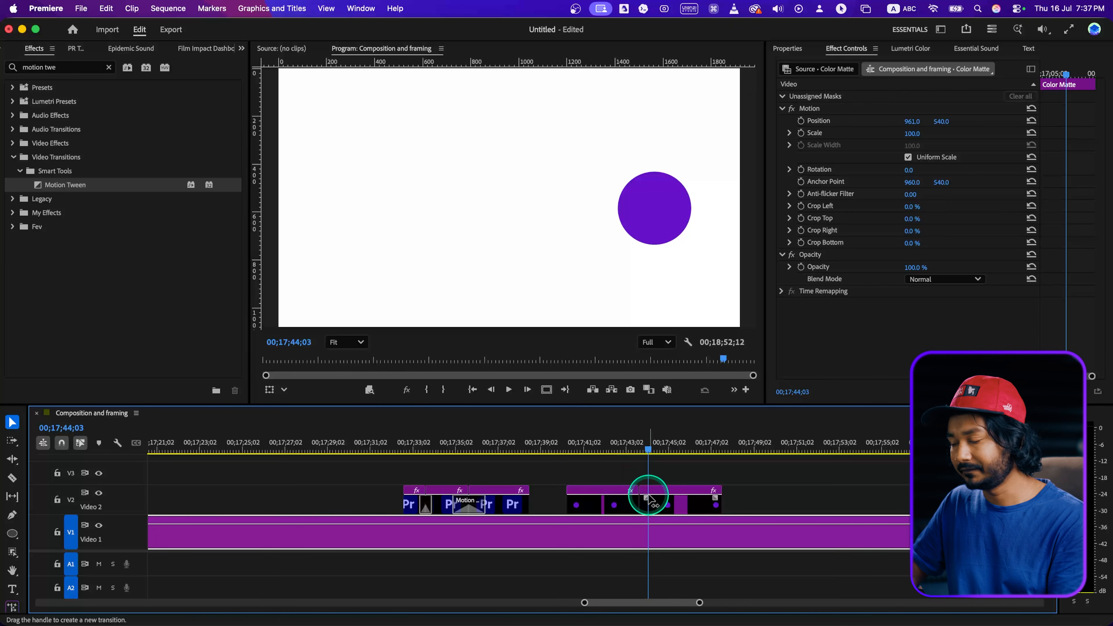
Undo the Motion Tween, the repositioning and the split on the circle clip.
key(super+z)
key(super+z)
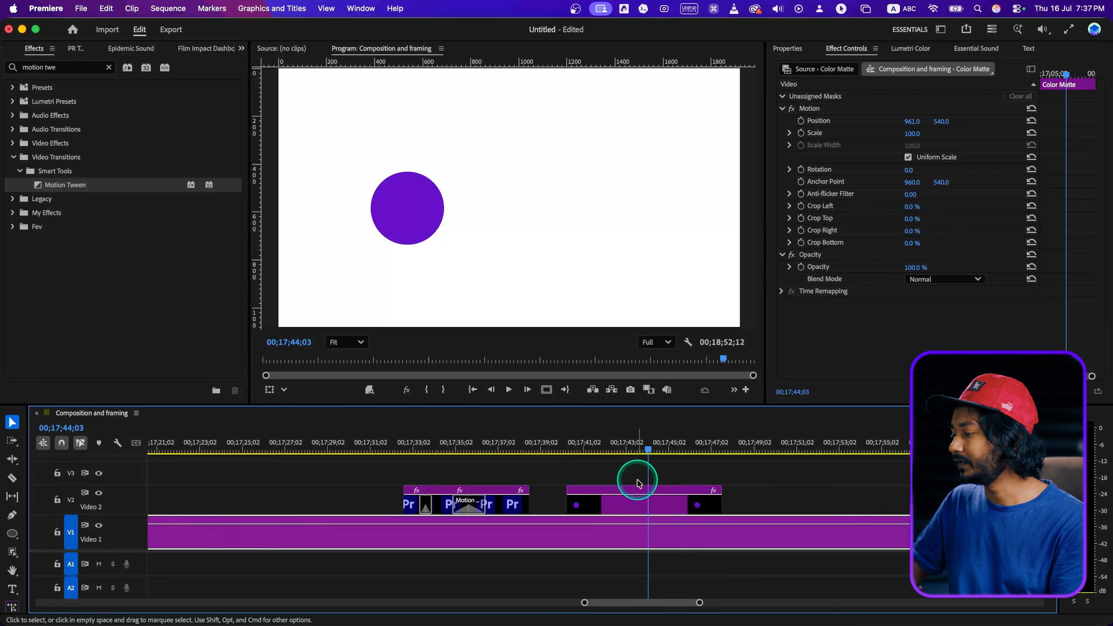
Nest the circle graphic clip into its own sequence.
right_click(628, 510)
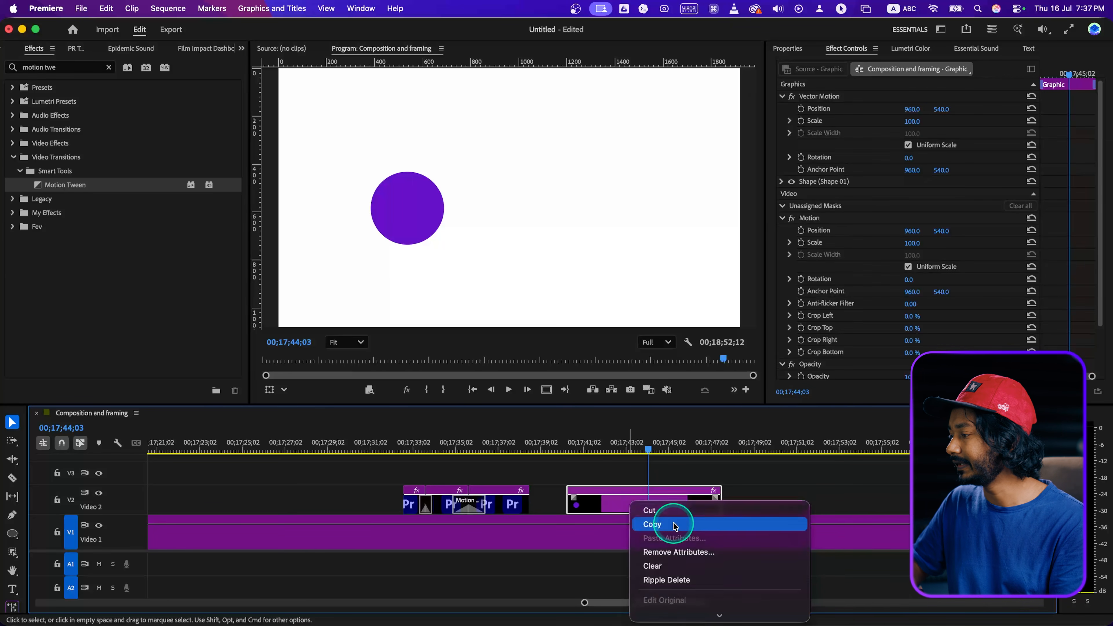
scroll(657, 521, down, 5)
click(724, 298)
click(616, 341)
Split the nested circle clip at 00;17;43;23 and set the second segment's horizontal Motion position to 1983.
click(641, 446)
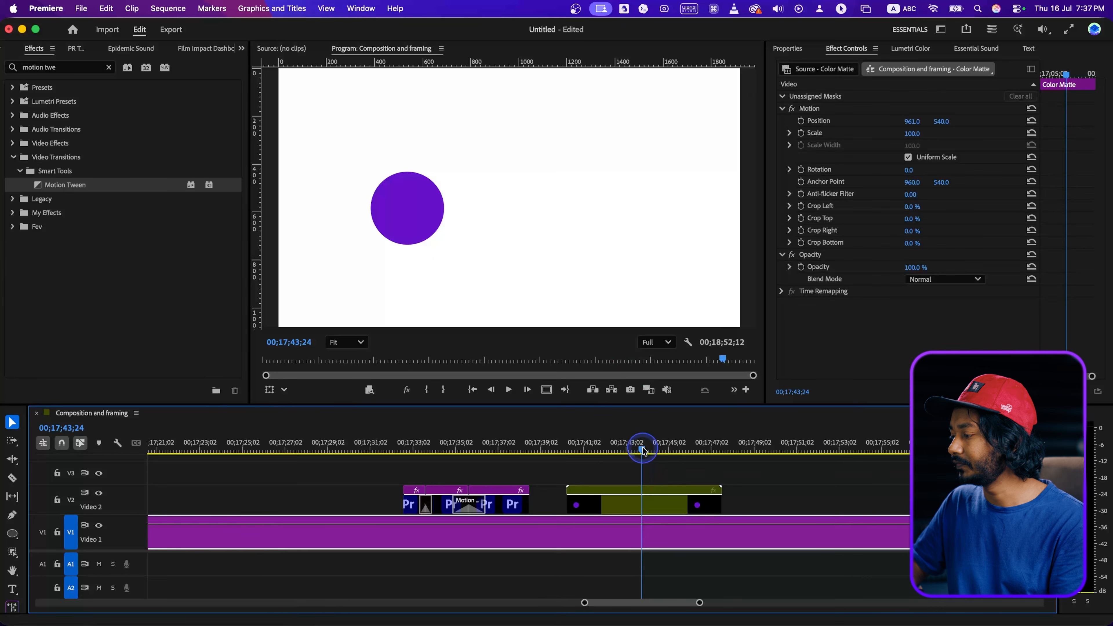
click(650, 504)
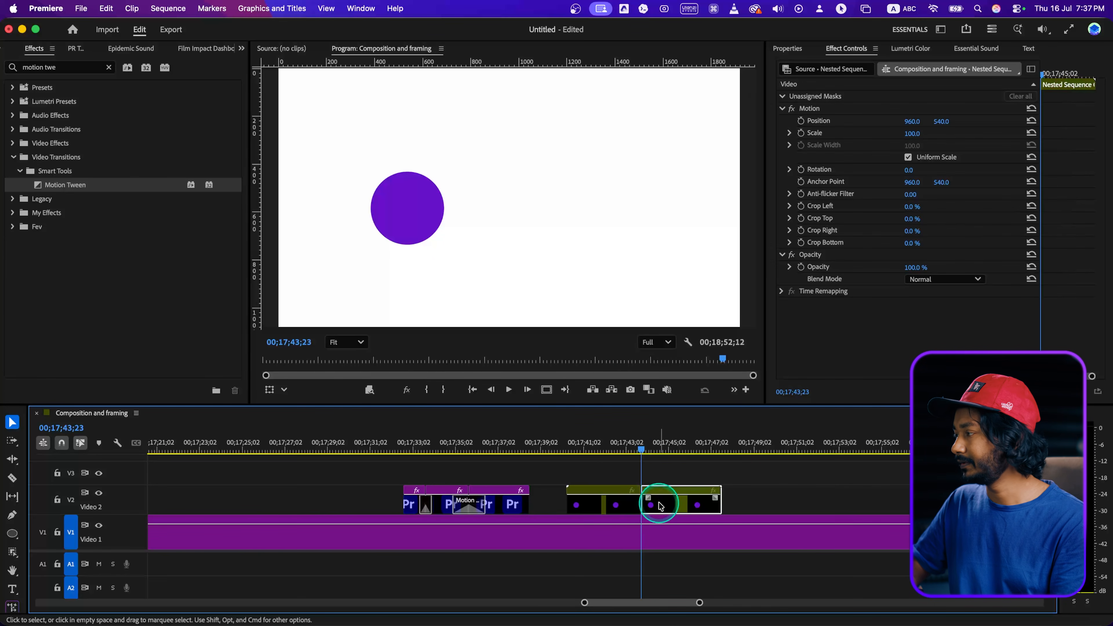
drag(912, 123, 912, 122)
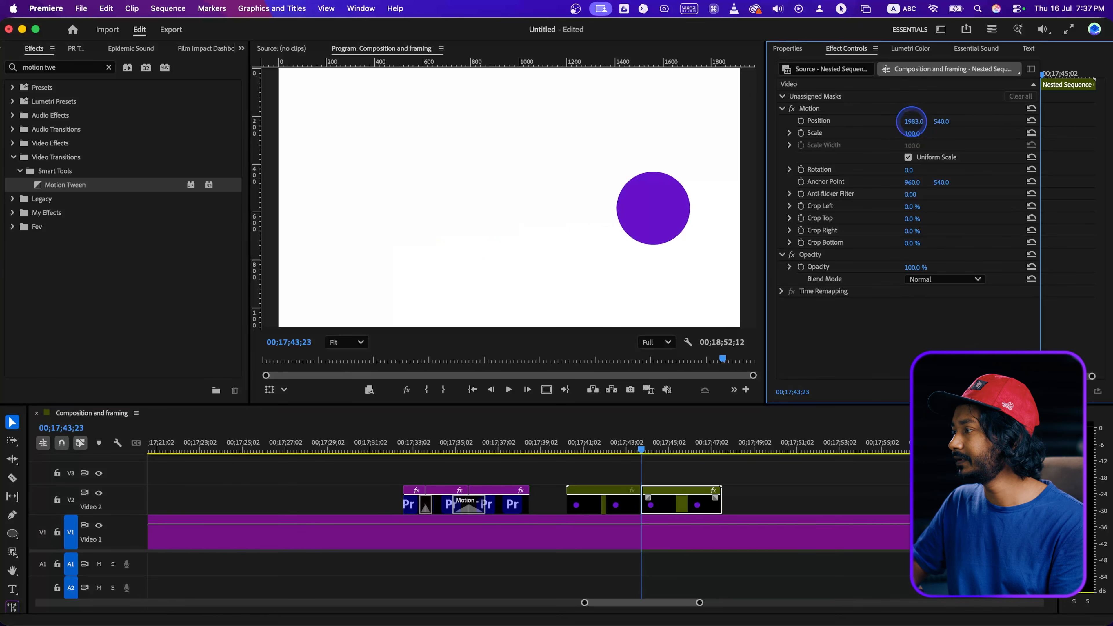
Apply Motion Tween at the cut in the nested circle clip and return the playhead to before it.
click(98, 193)
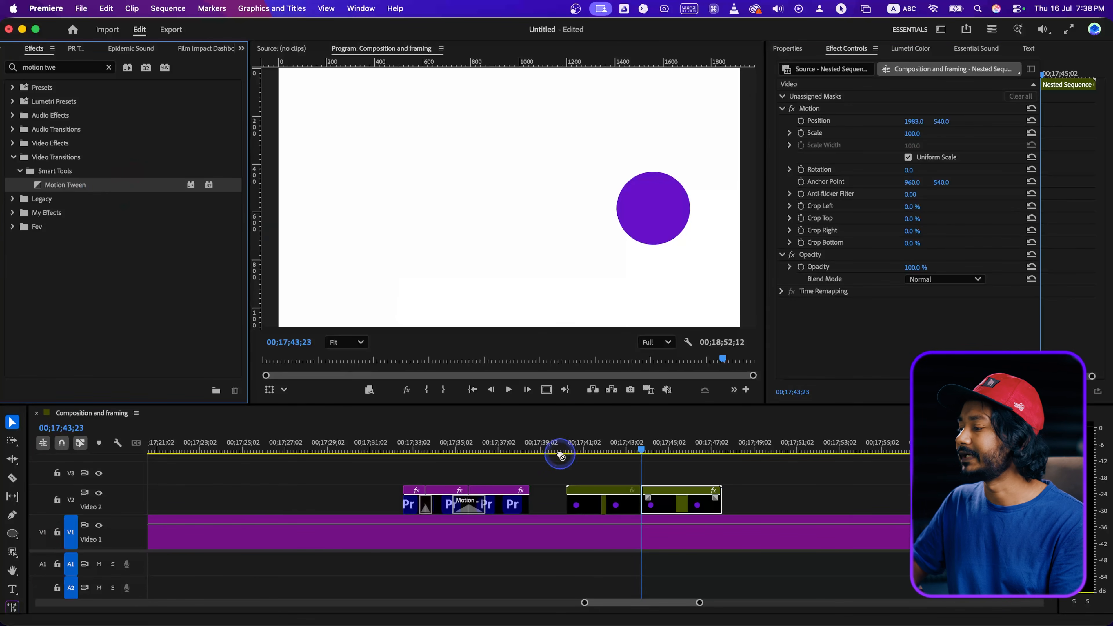
drag(644, 505, 643, 504)
click(621, 449)
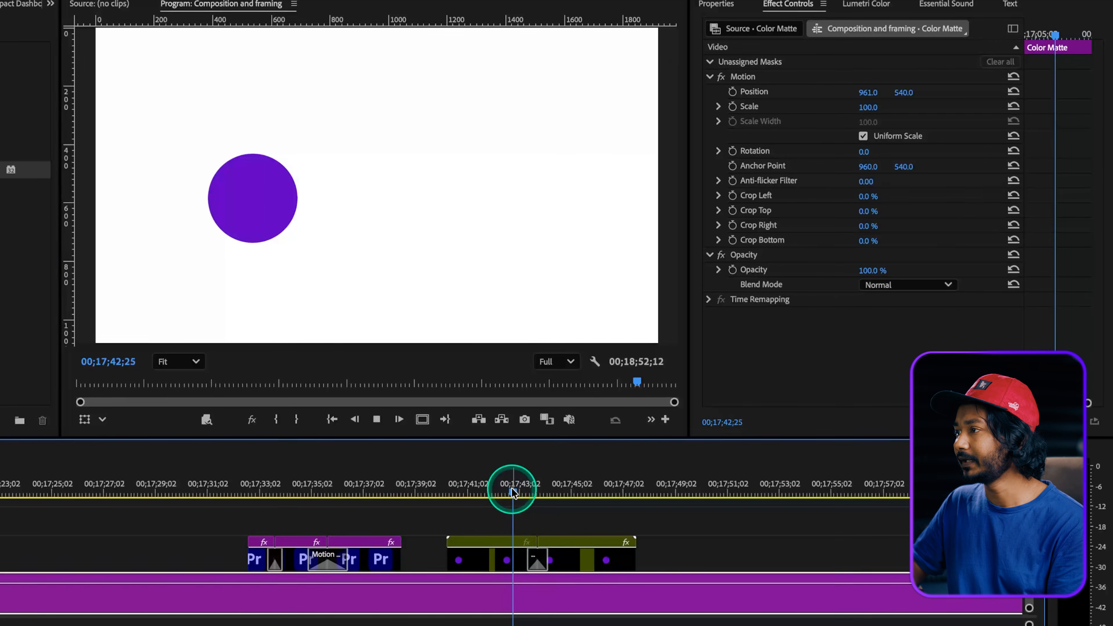
Preview the nested circle's tween and add a text title containing a person's full name at 00;17;55;19.
key(space)
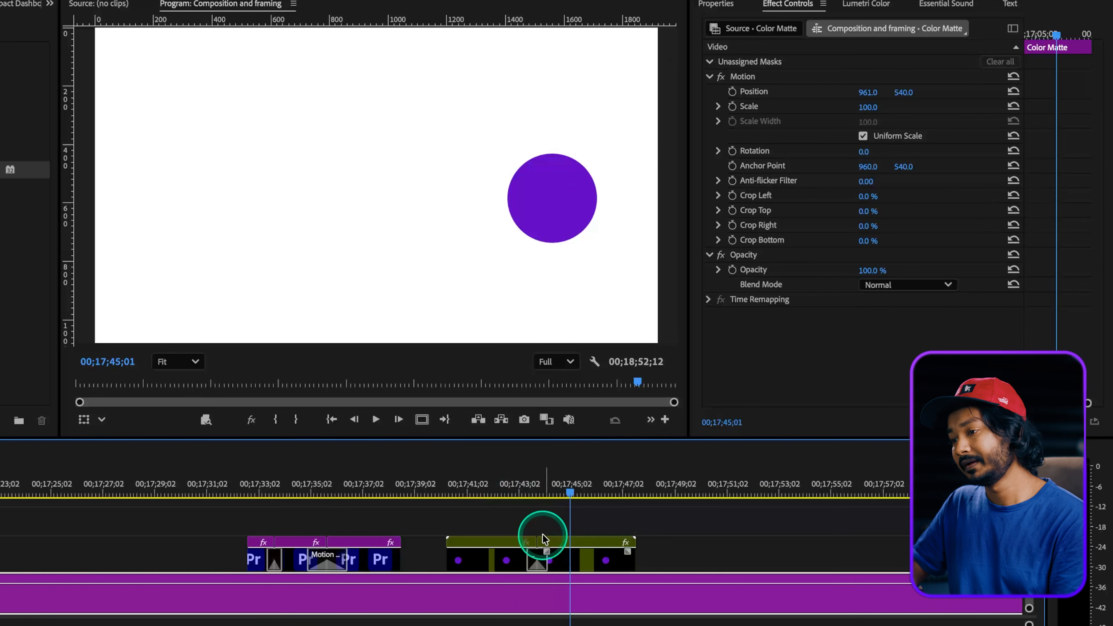
scroll(535, 528, down, 4)
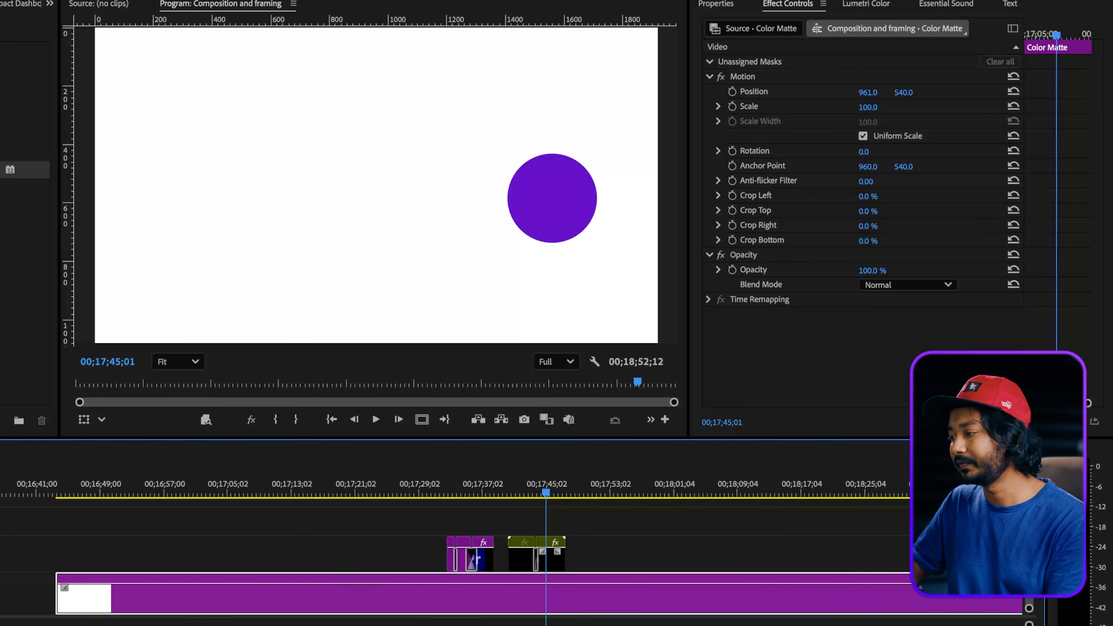
click(629, 485)
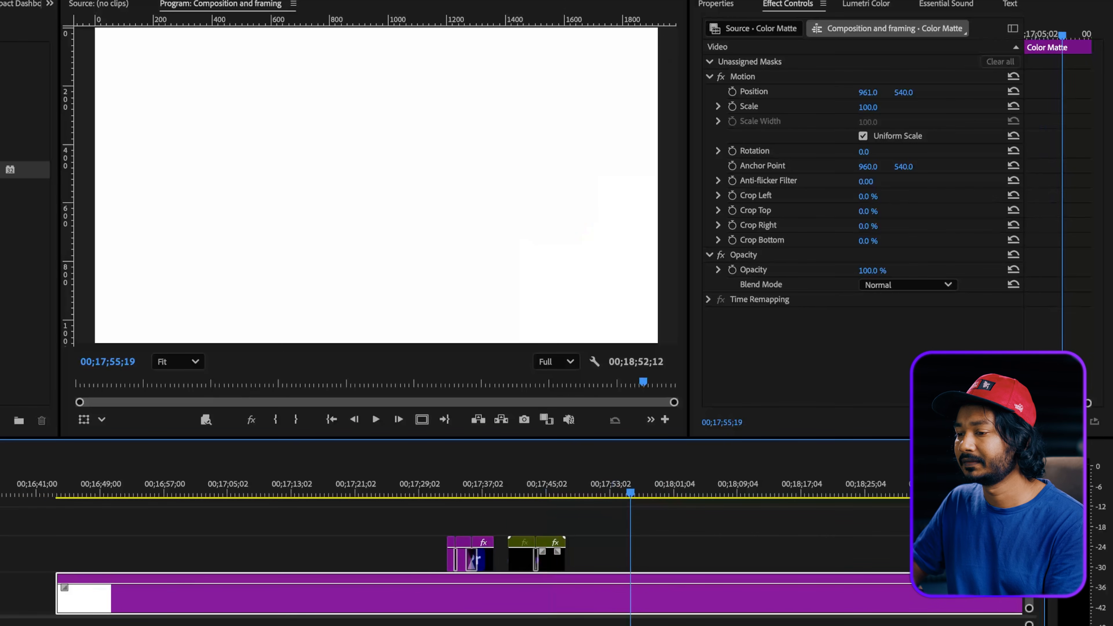
click(314, 152)
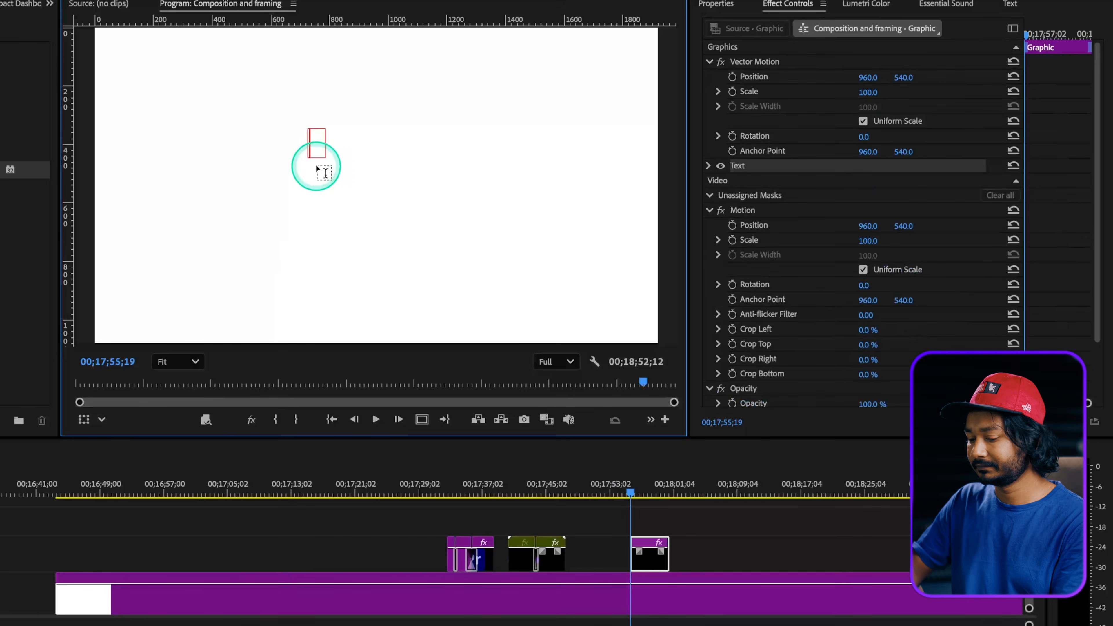
click(639, 532)
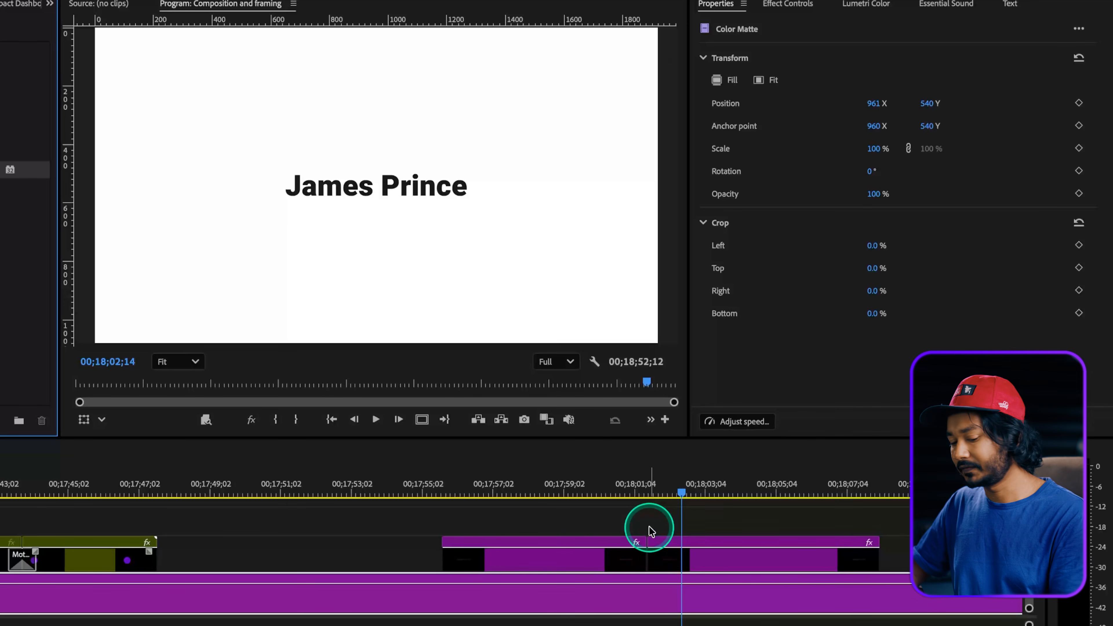
Undo the split in the title clip and nest the clip into its own sequence.
key(super+z)
right_click(654, 548)
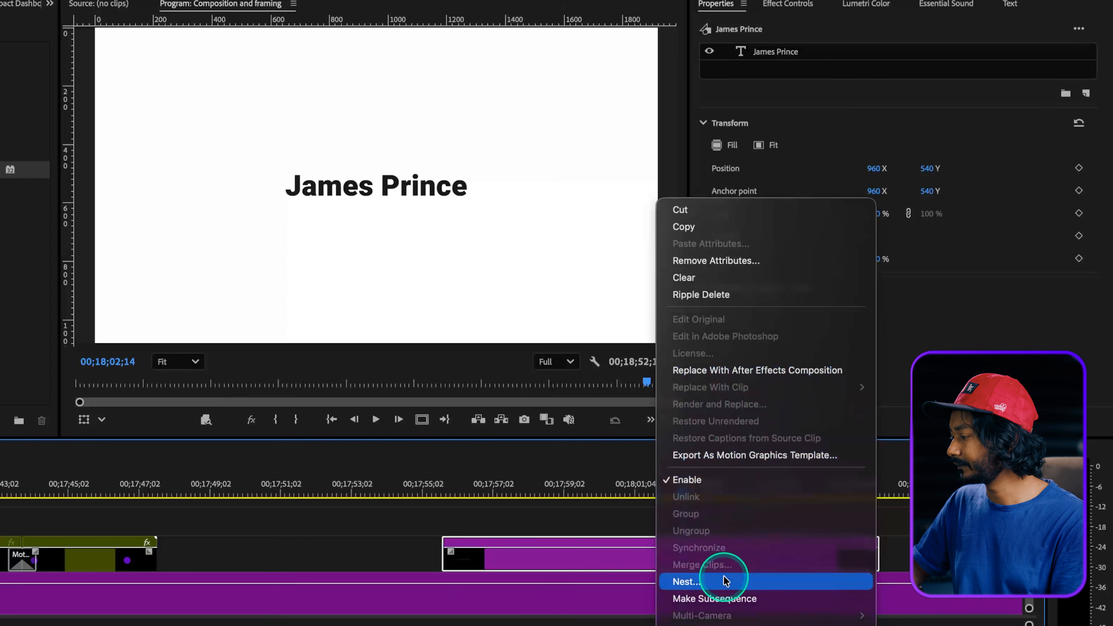
click(716, 578)
click(507, 361)
Split the nested title clip near 00;17;59;02 and set the first segment's vertical position to 1183.
drag(677, 487, 570, 509)
click(577, 551)
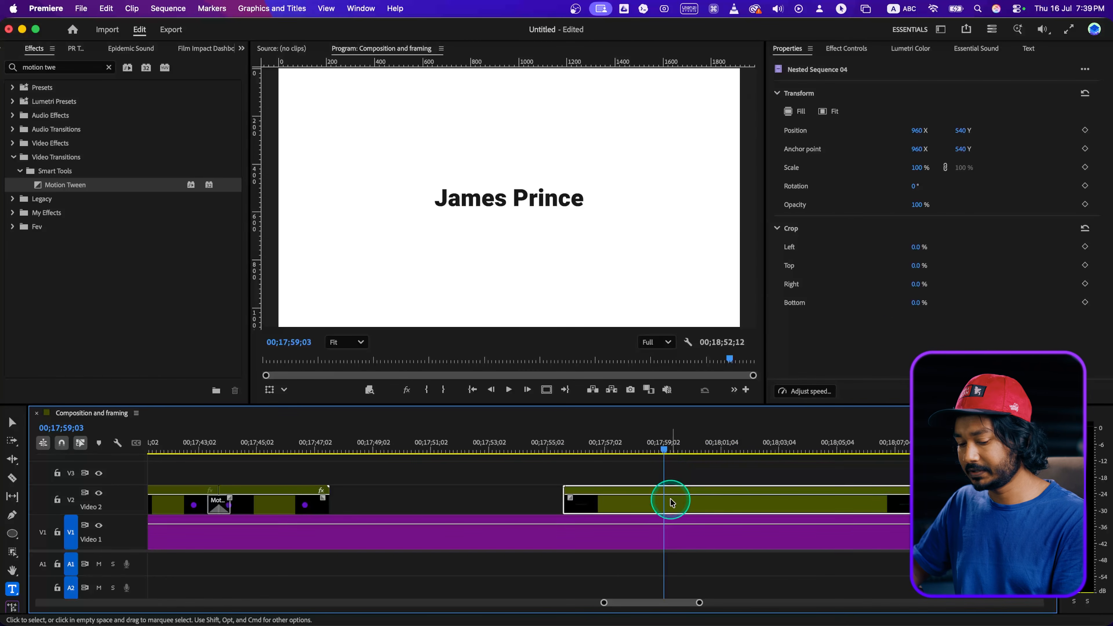
key(super+k)
click(648, 448)
drag(961, 118, 1108, 102)
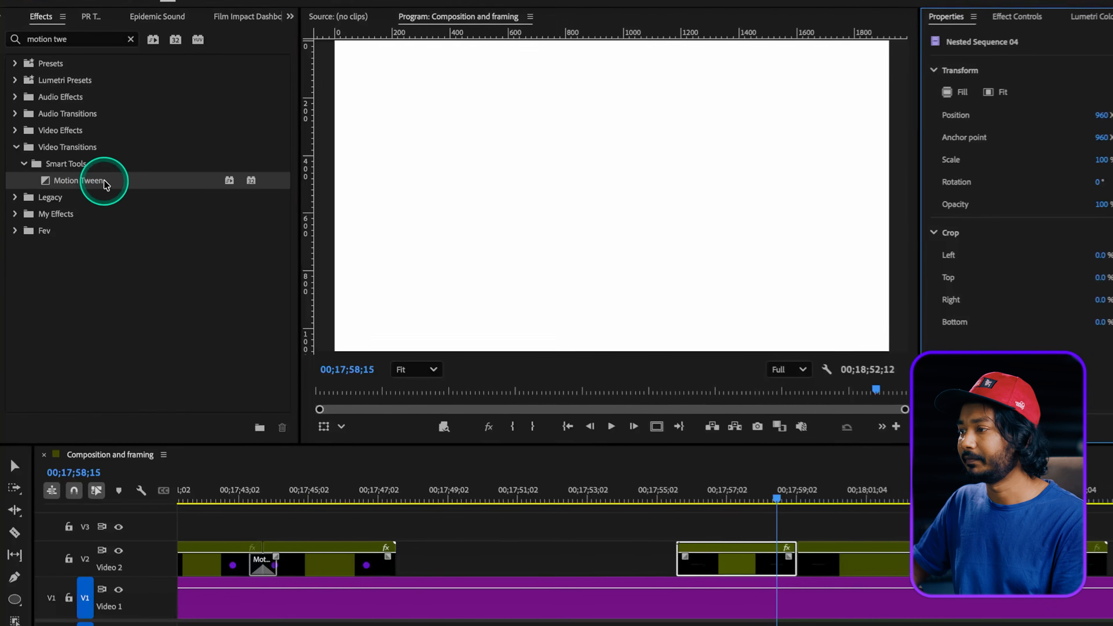
Apply Motion Tween at the cut in the nested title clip and play back the transition.
drag(91, 185, 659, 474)
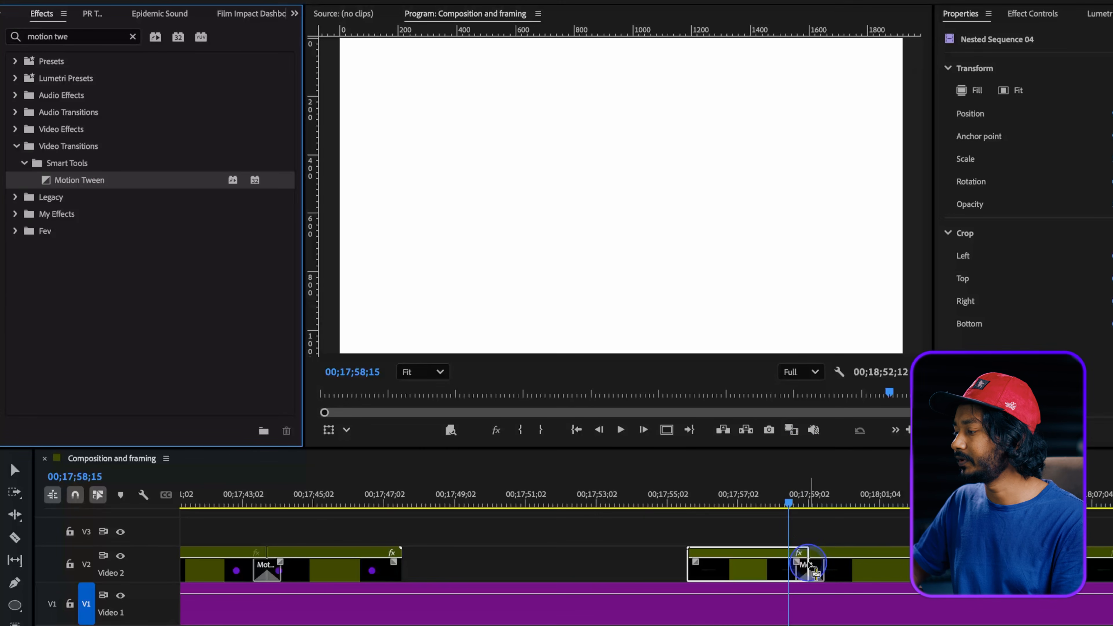
drag(811, 576, 811, 579)
key(space)
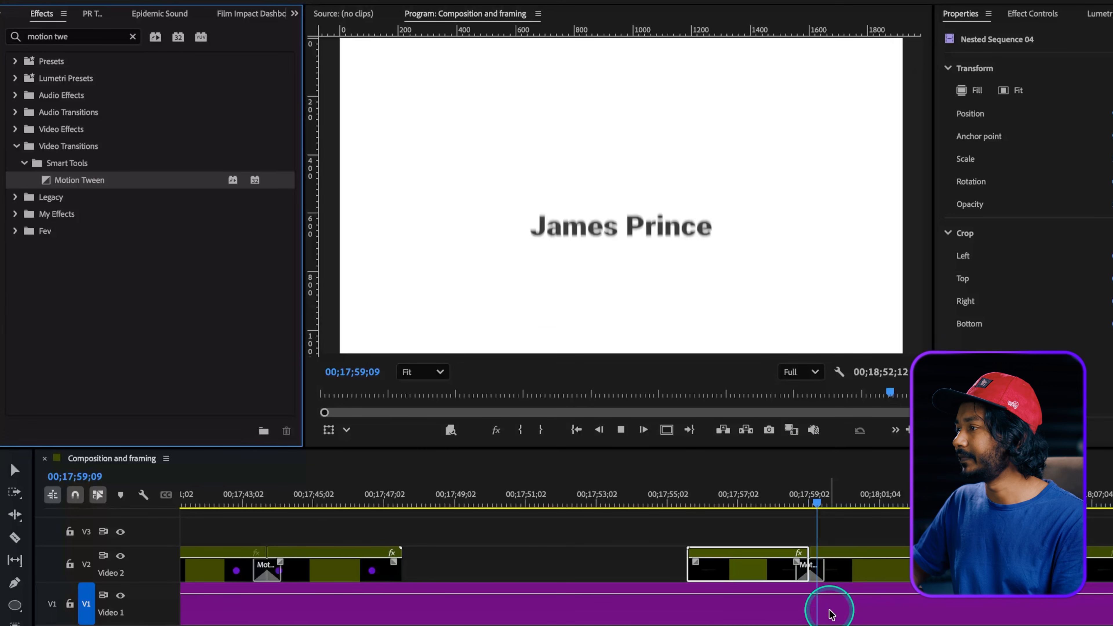
click(813, 593)
Move the playhead to 00;17;59;02, select the title's Motion Tween and show its effect settings.
click(810, 499)
click(813, 574)
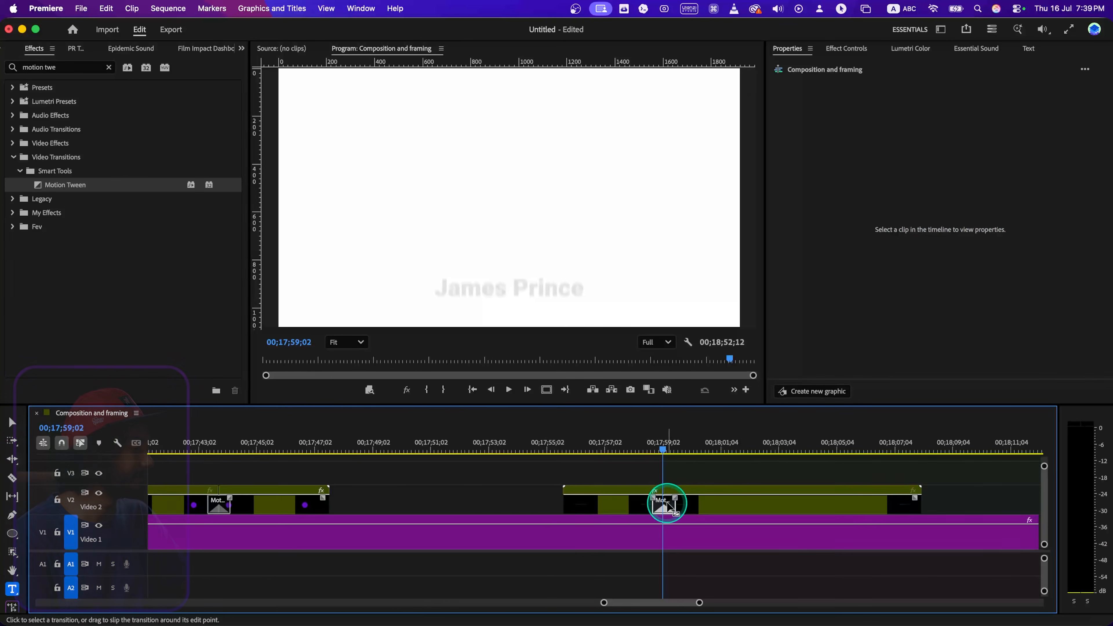
scroll(679, 511, up, 4)
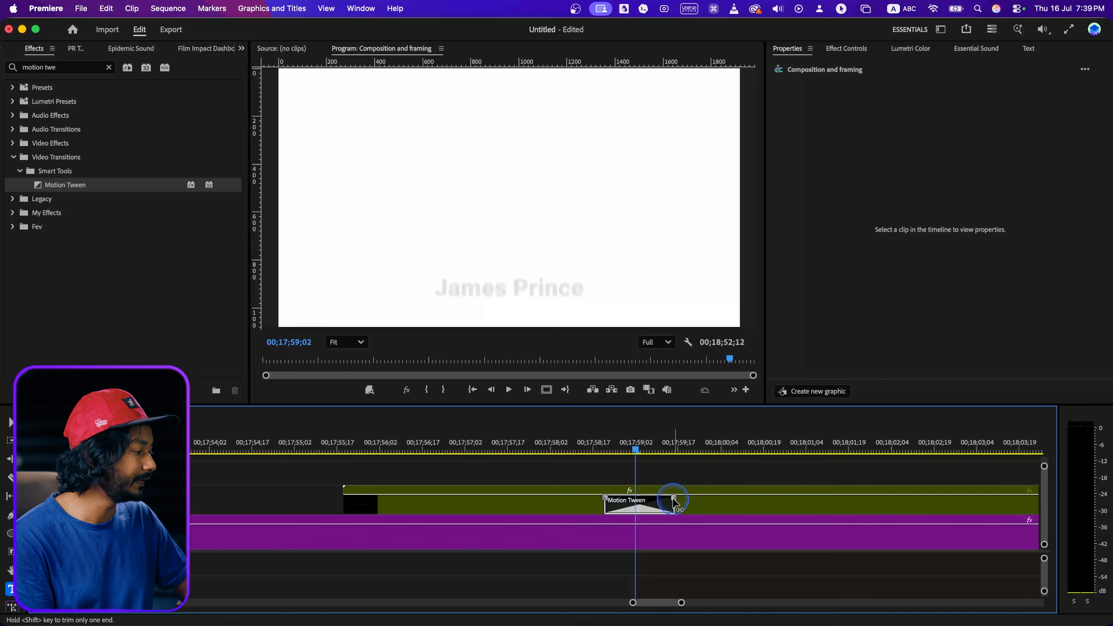
click(835, 57)
Apply the Accelerate Roll preset to the title's Motion Tween and play back the transition.
click(957, 219)
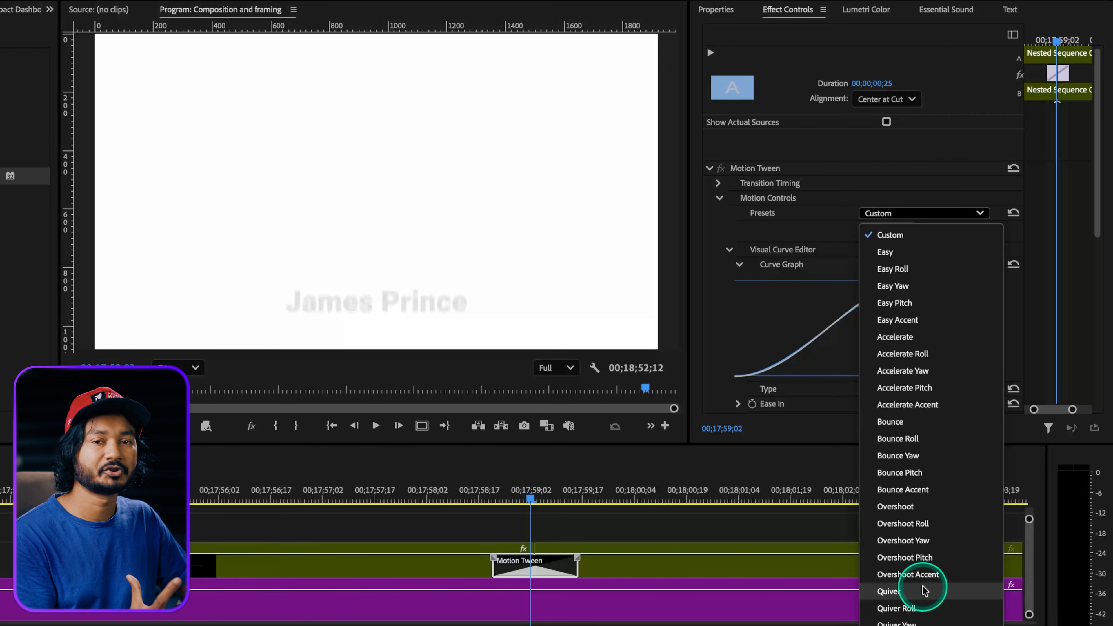
click(943, 357)
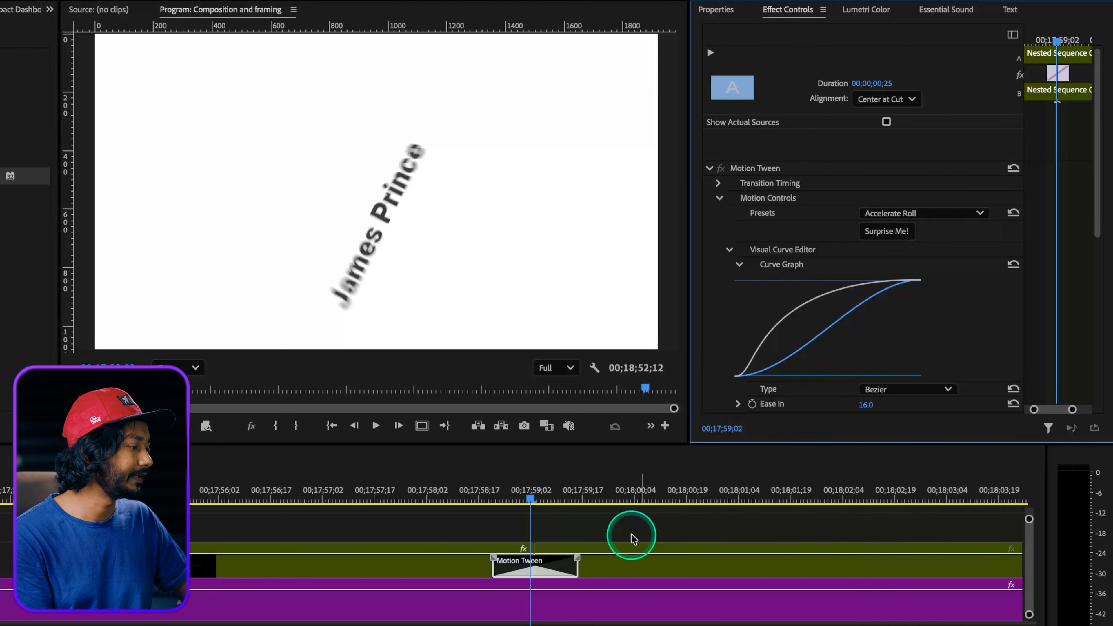
click(482, 499)
key(space)
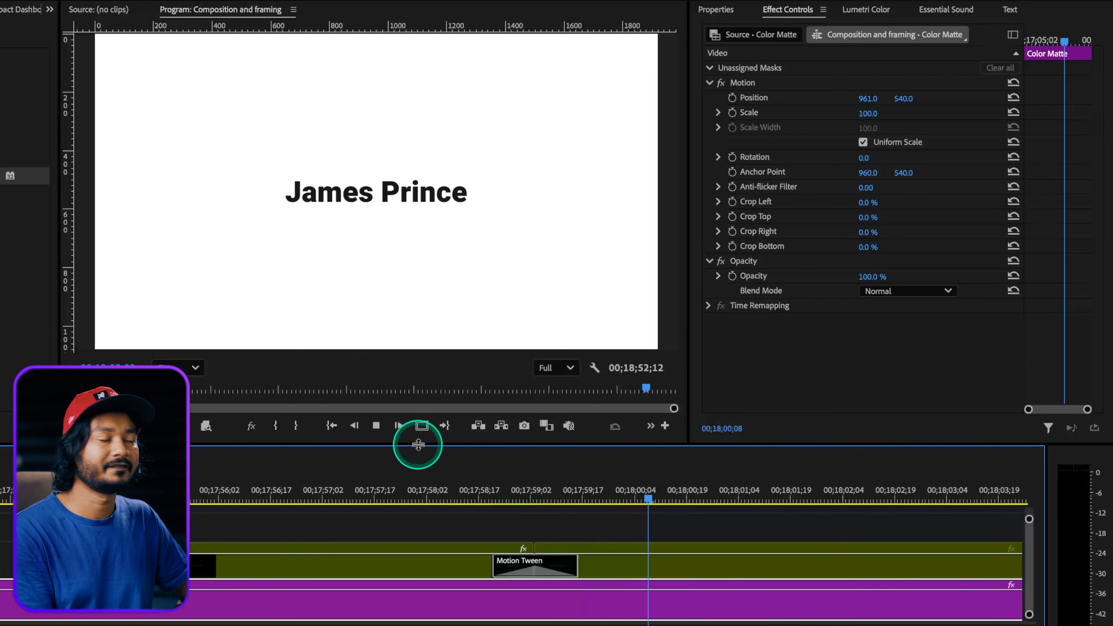
Randomize the title's Motion Tween settings twice, previewing the transition after each variation.
click(533, 497)
click(551, 566)
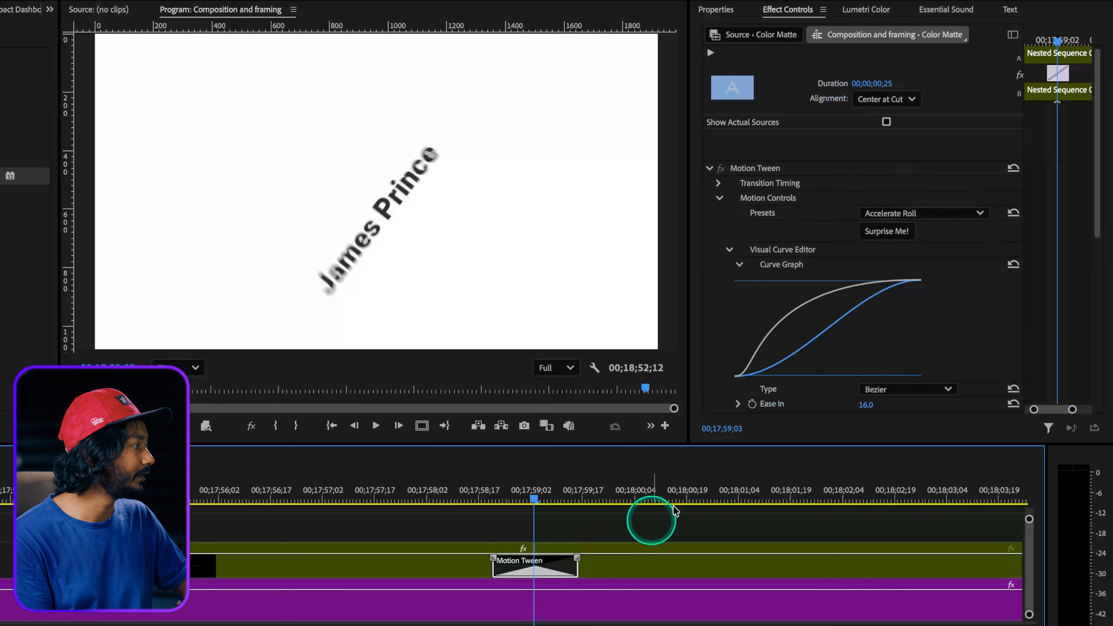
click(894, 232)
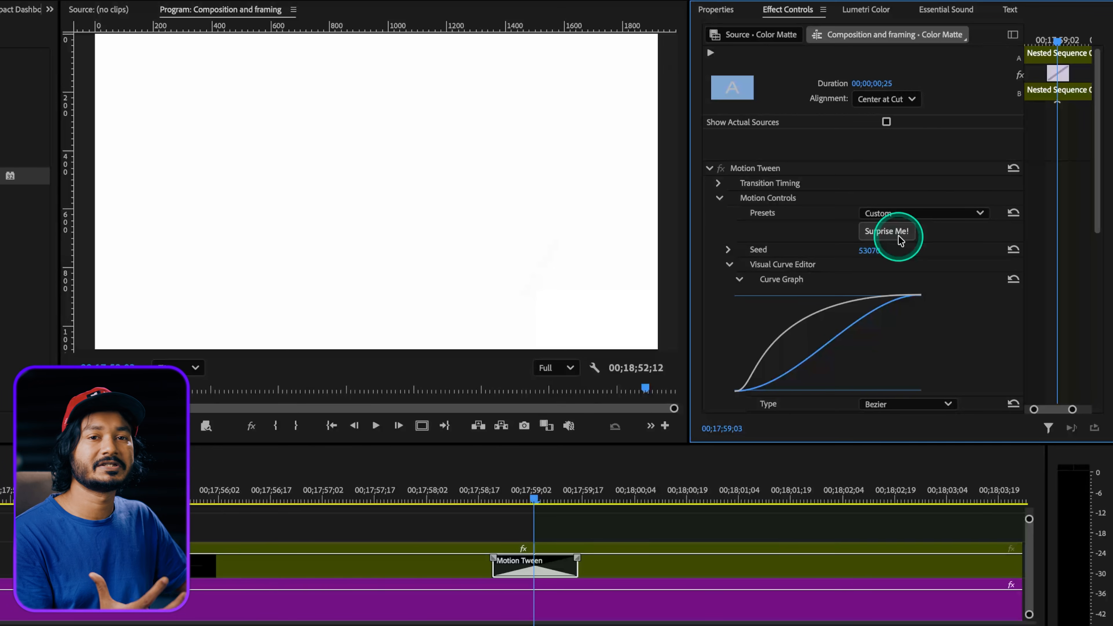
drag(504, 491, 542, 504)
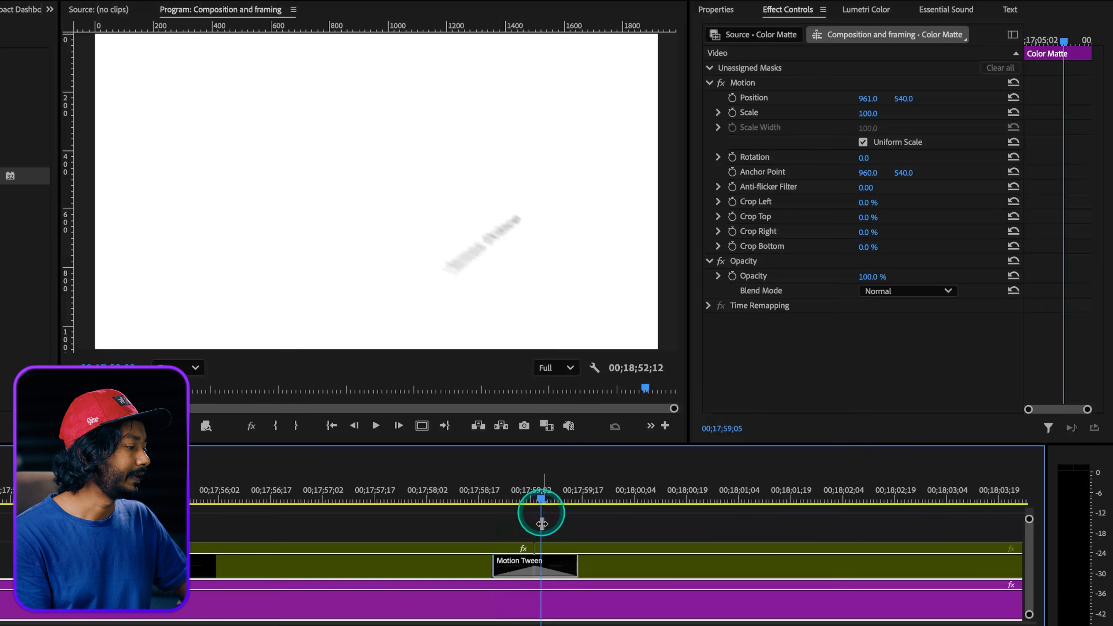
click(544, 570)
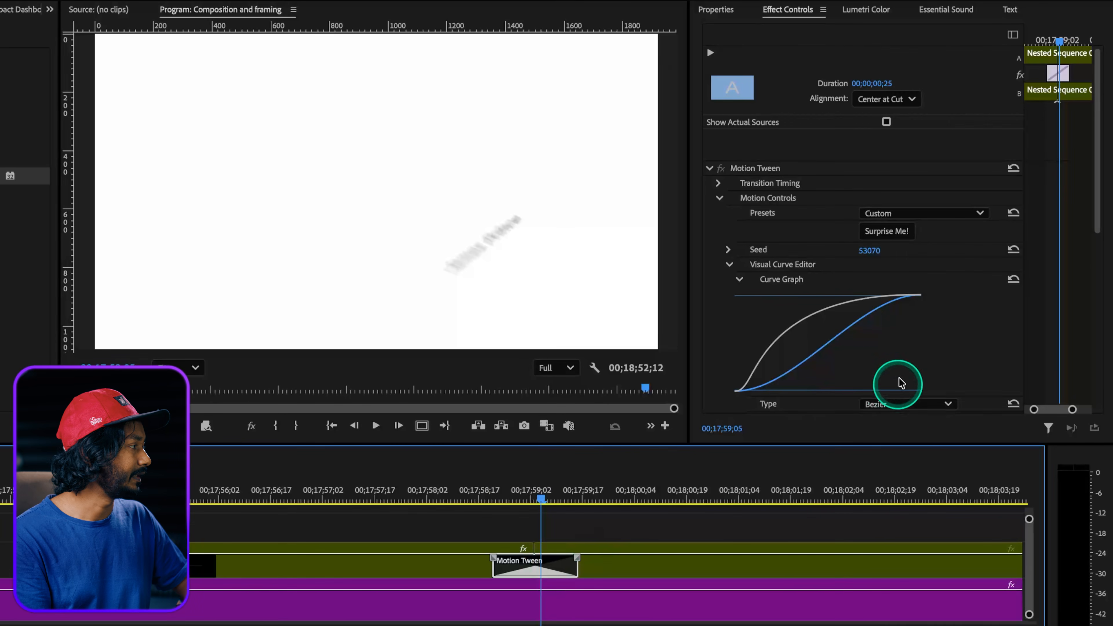
click(885, 231)
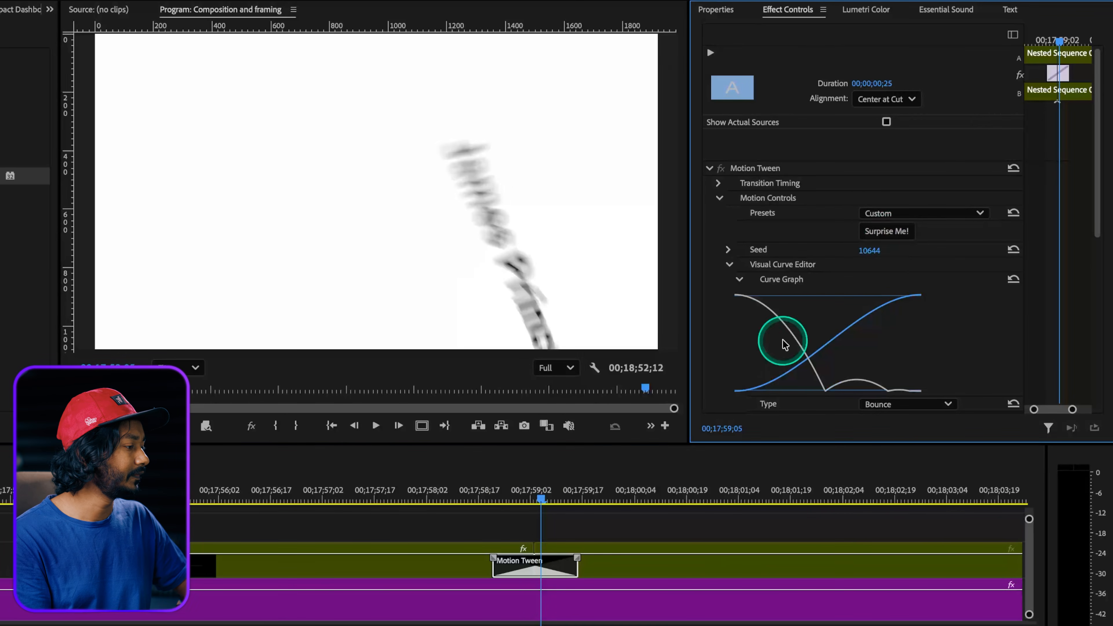
click(489, 494)
key(space)
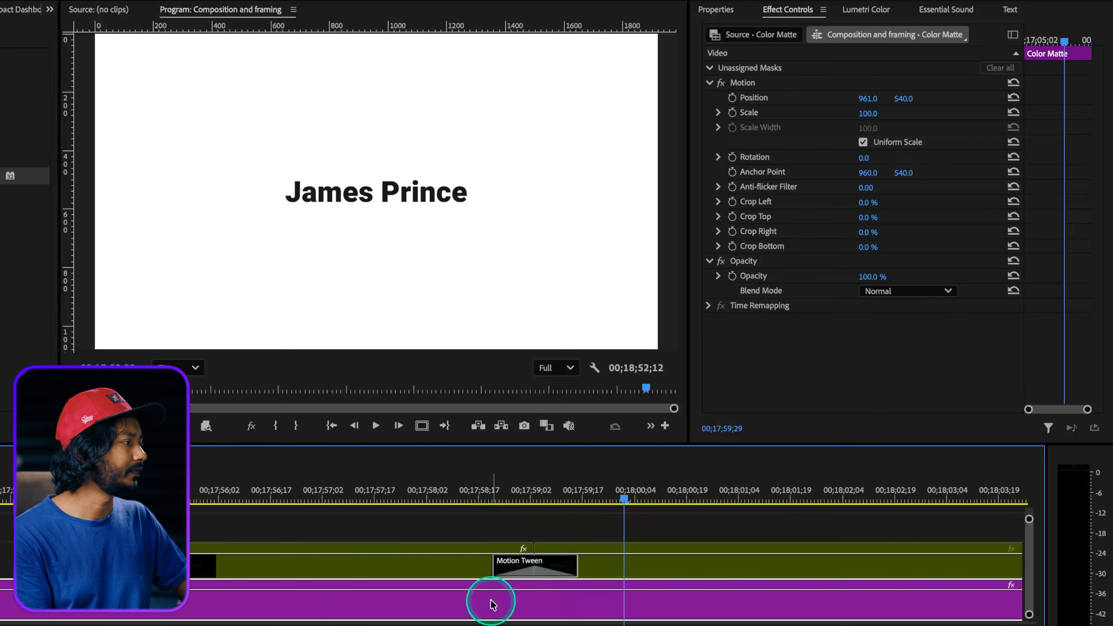
Try the Bounce, Overshoot and Bezier curve types in turn on the title's Motion Tween.
click(544, 494)
click(529, 566)
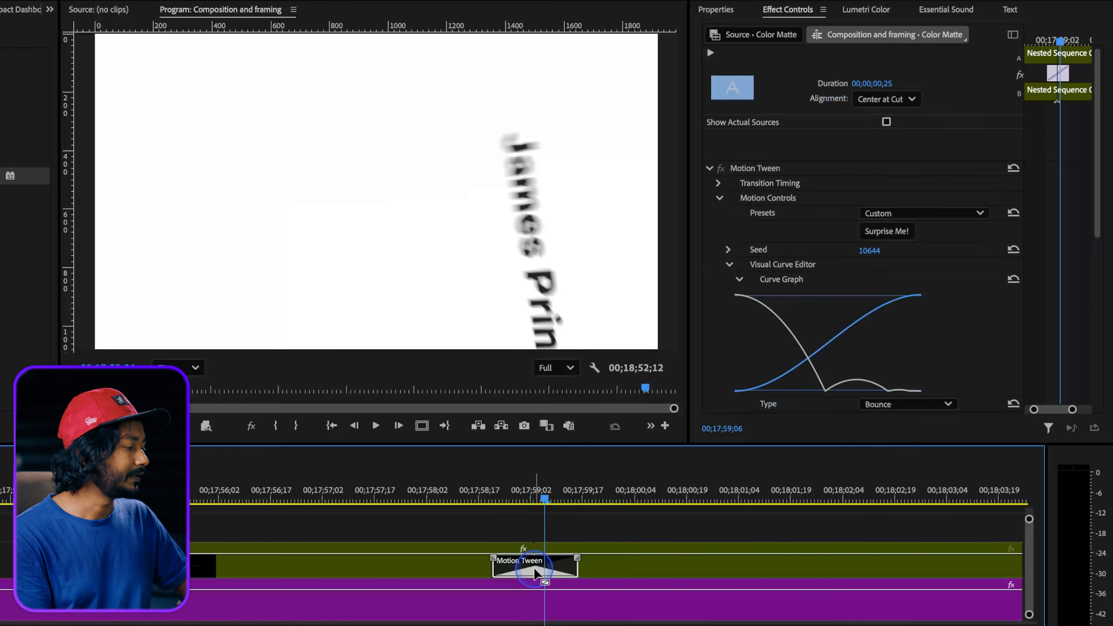
click(914, 215)
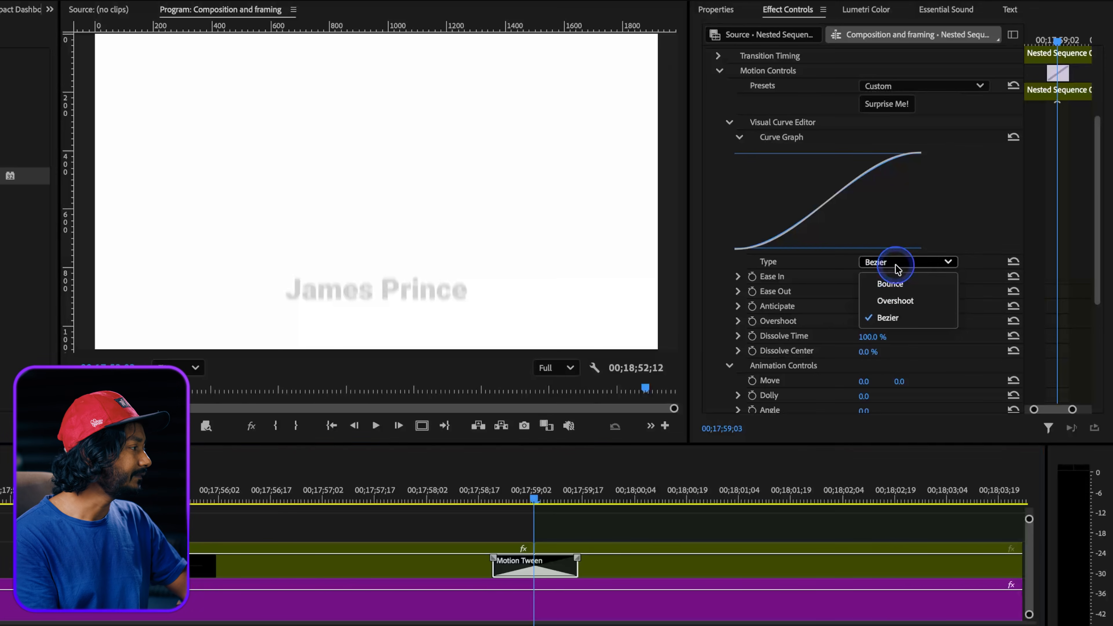
click(893, 284)
click(898, 263)
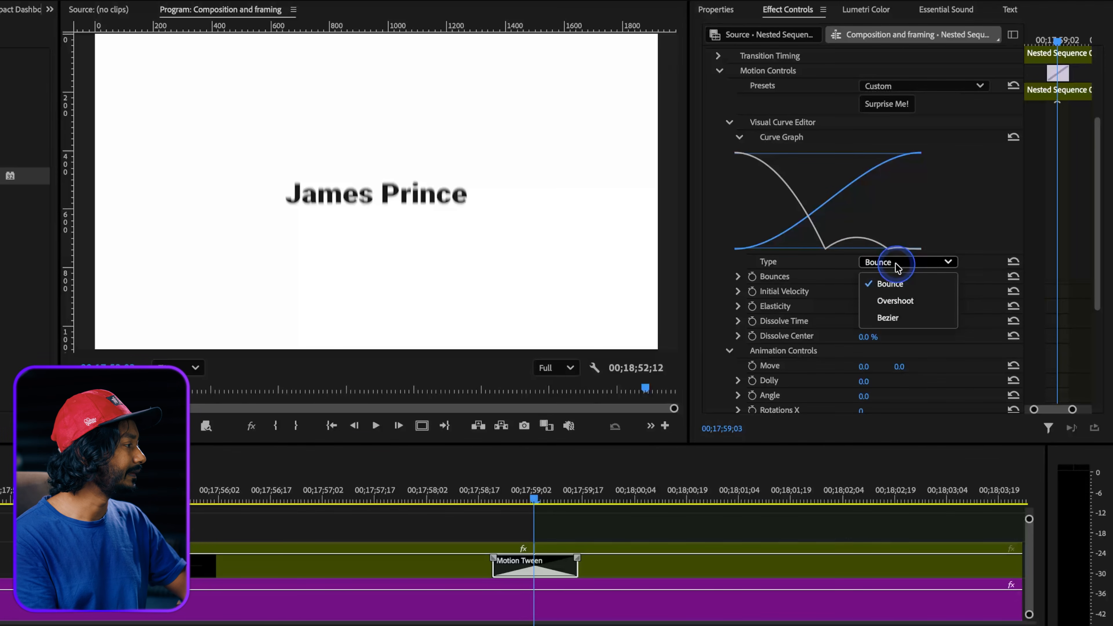
click(894, 300)
click(899, 262)
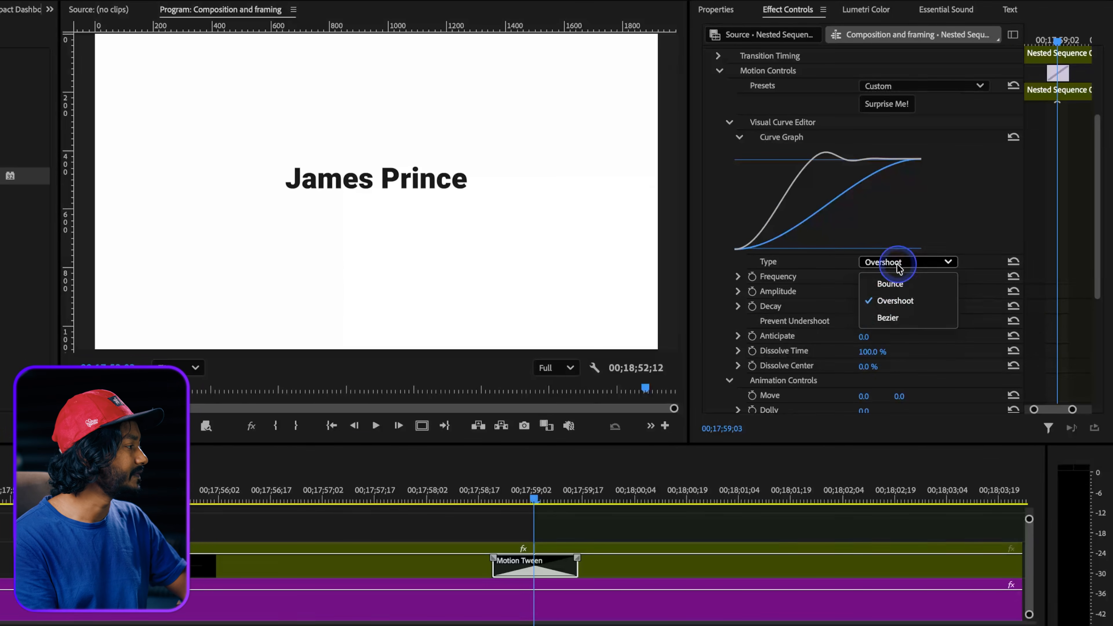
click(887, 317)
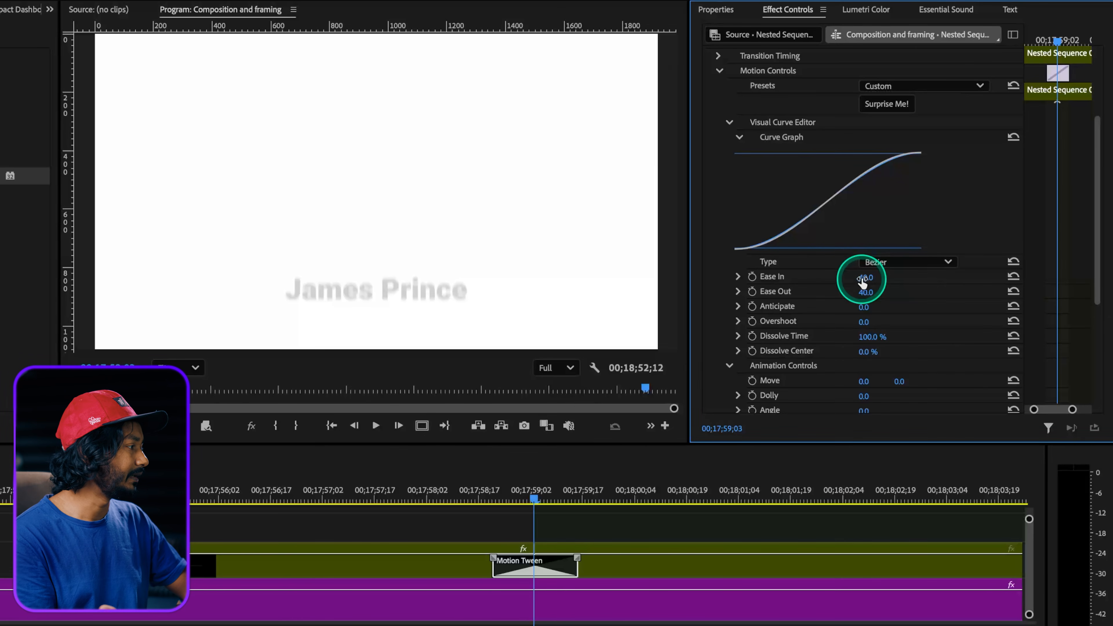
Set the Motion Tween's curve type to Bounce and preview the title's movement.
click(879, 269)
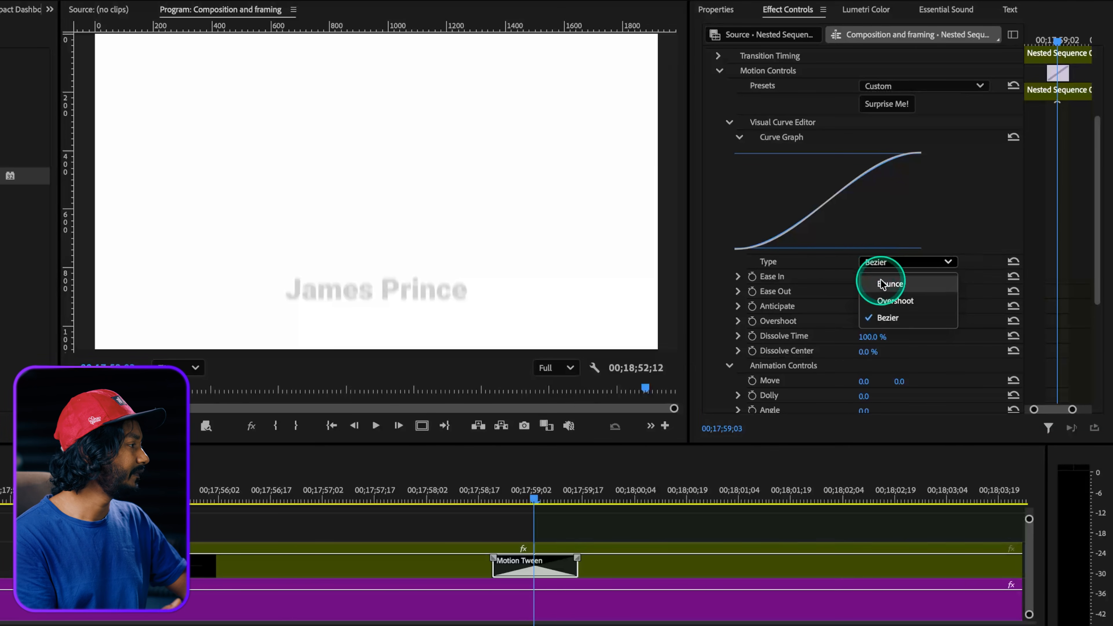
click(882, 285)
click(482, 494)
key(space)
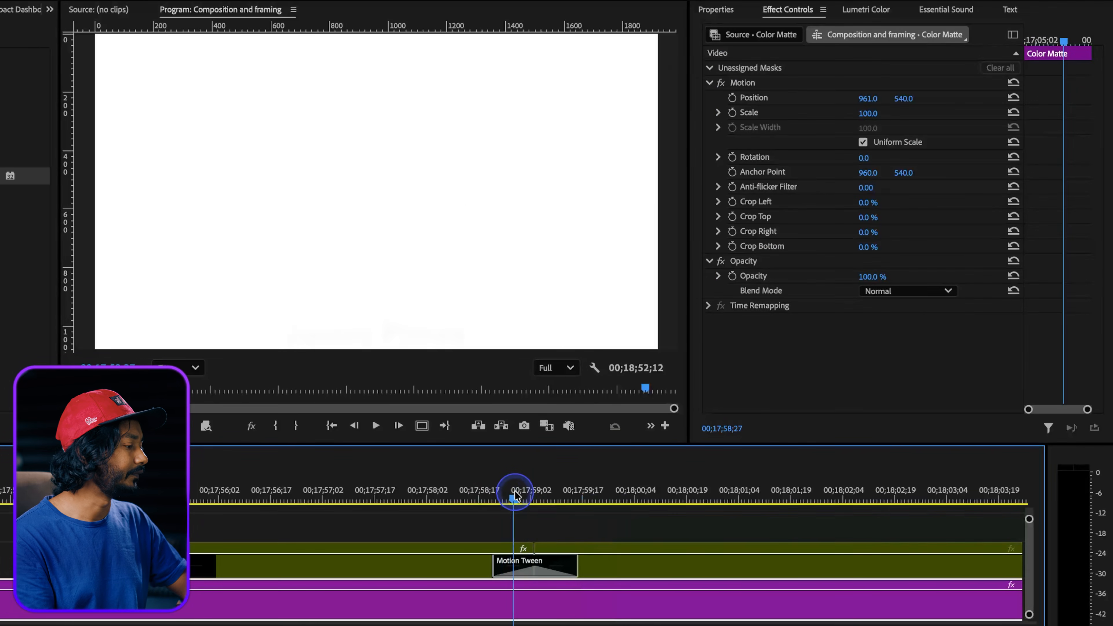
Set the Motion Tween's Bounces to 2 and play back the title transition.
click(530, 492)
click(553, 563)
scroll(857, 298, down, 4)
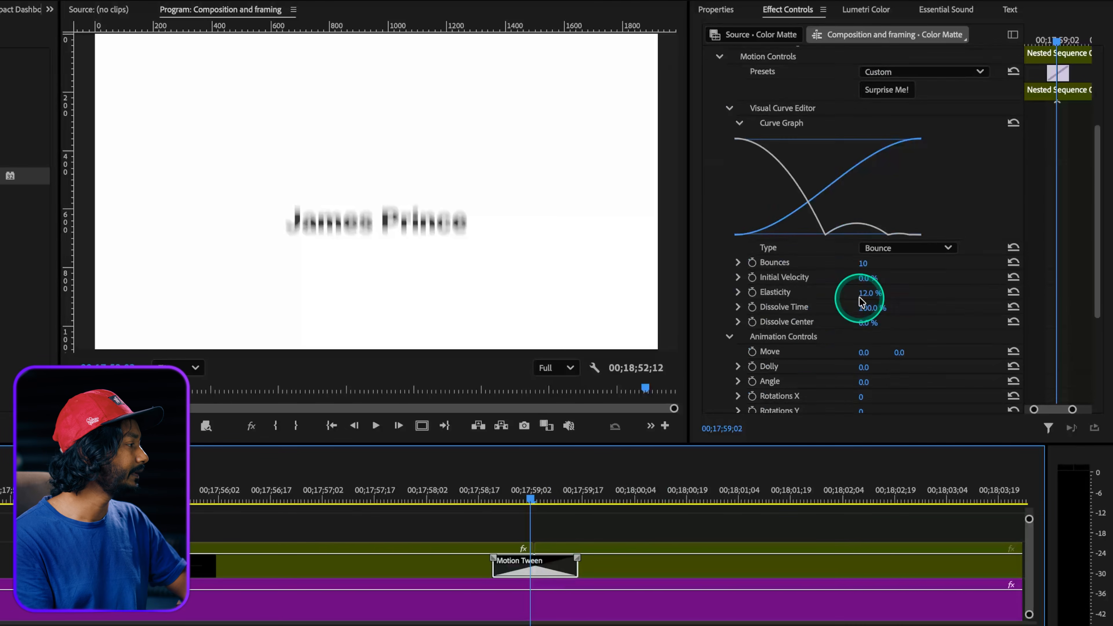
drag(866, 281, 871, 281)
click(491, 516)
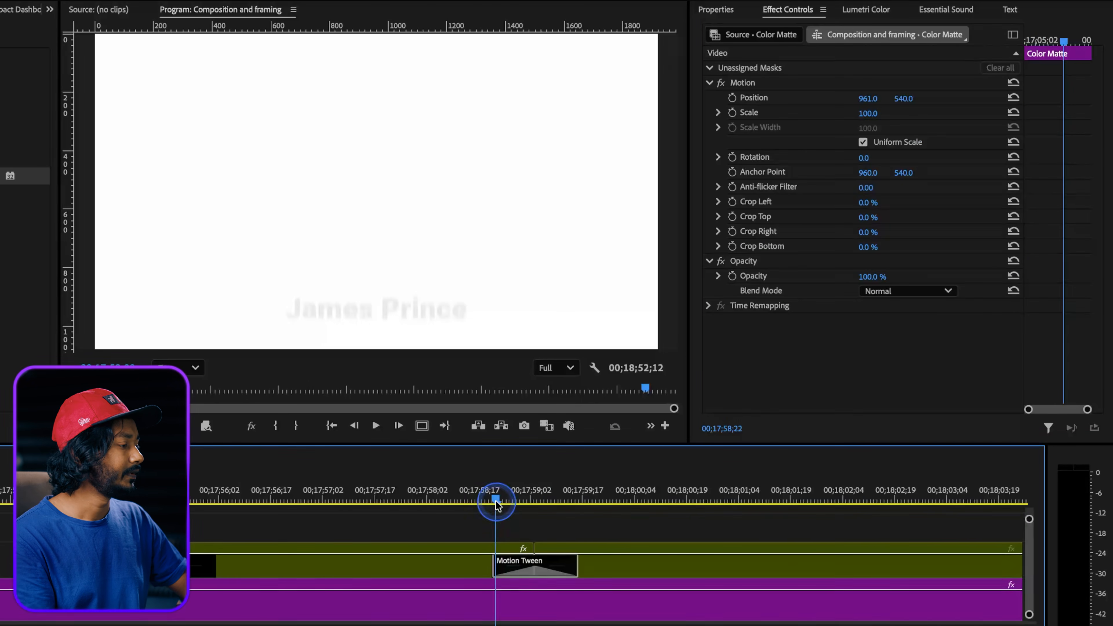
key(space)
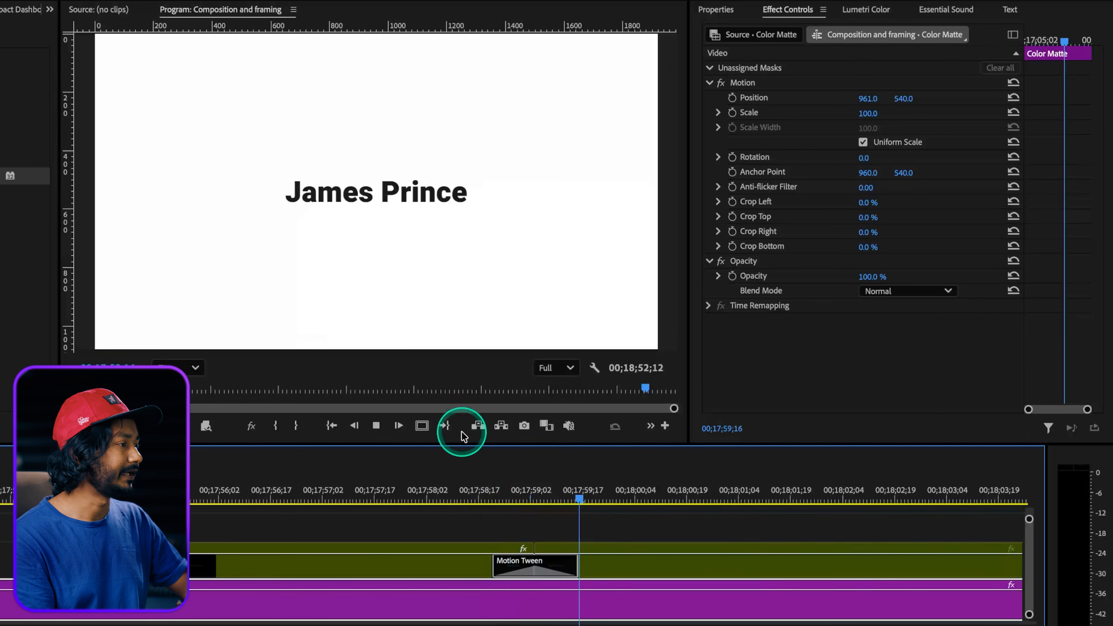
Set the title's Motion Tween curve type to Bezier and its Dolly animation control to 70.
click(533, 496)
click(534, 566)
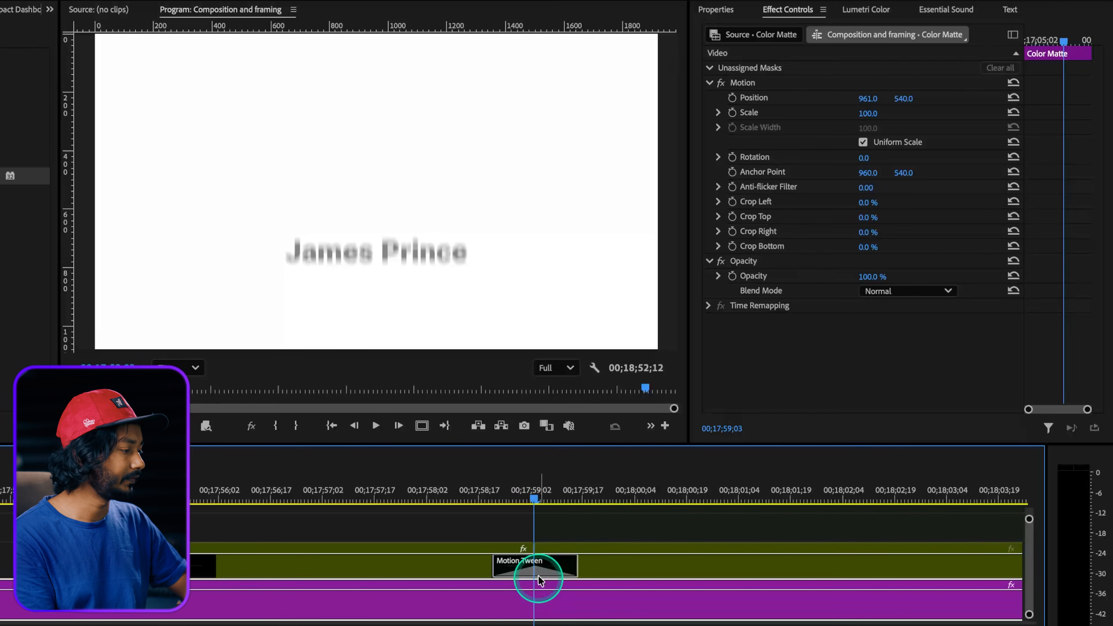
scroll(790, 308, down, 3)
scroll(791, 367, down, 2)
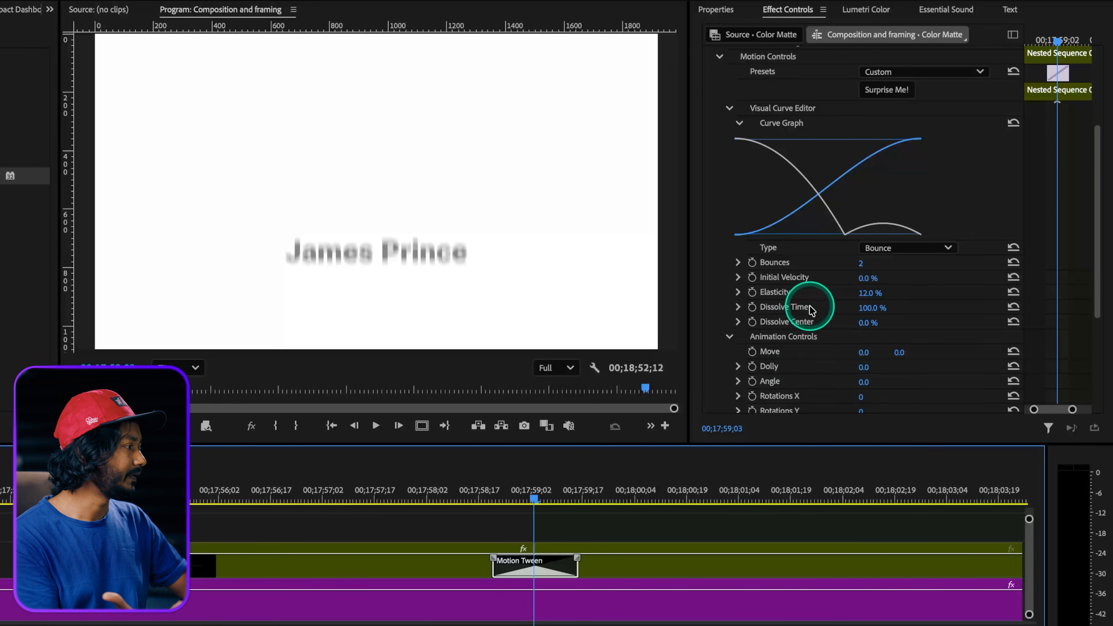
scroll(808, 313, down, 2)
scroll(811, 285, down, 1)
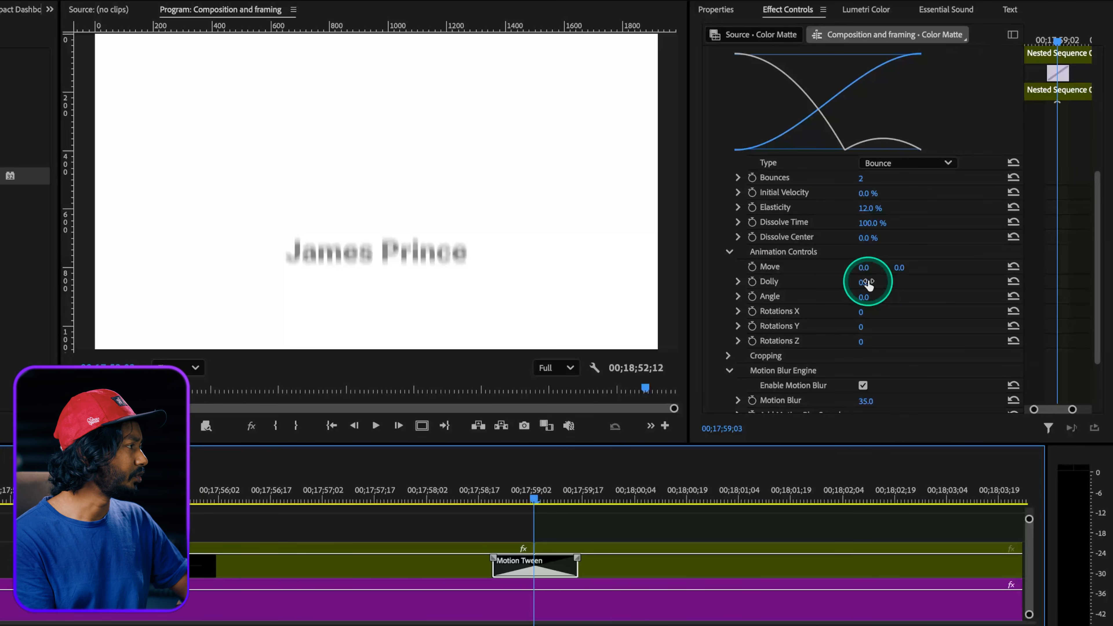
click(909, 171)
click(887, 221)
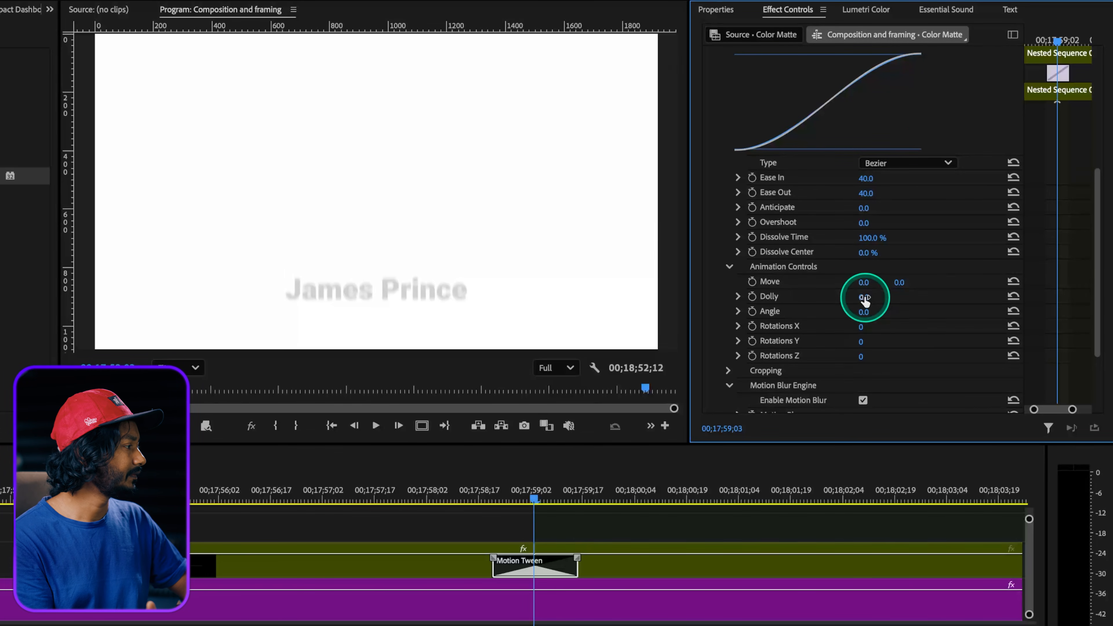
drag(866, 297, 879, 298)
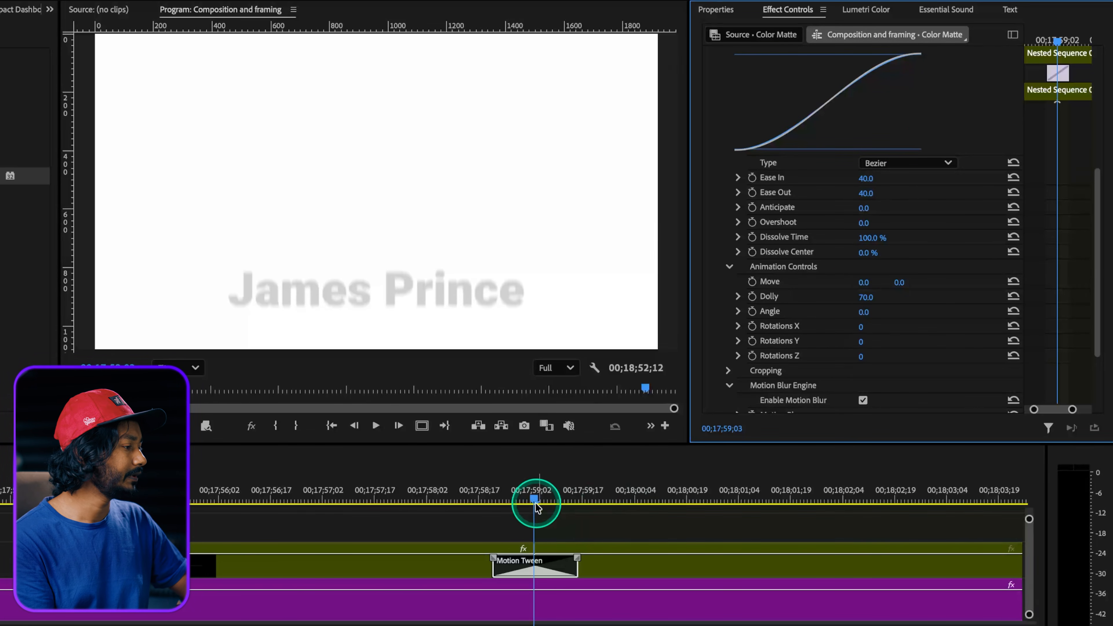
Scrub through the title's Motion Tween and examine its animation controls and Motion Blur Engine settings.
click(504, 504)
drag(497, 507, 554, 506)
click(536, 555)
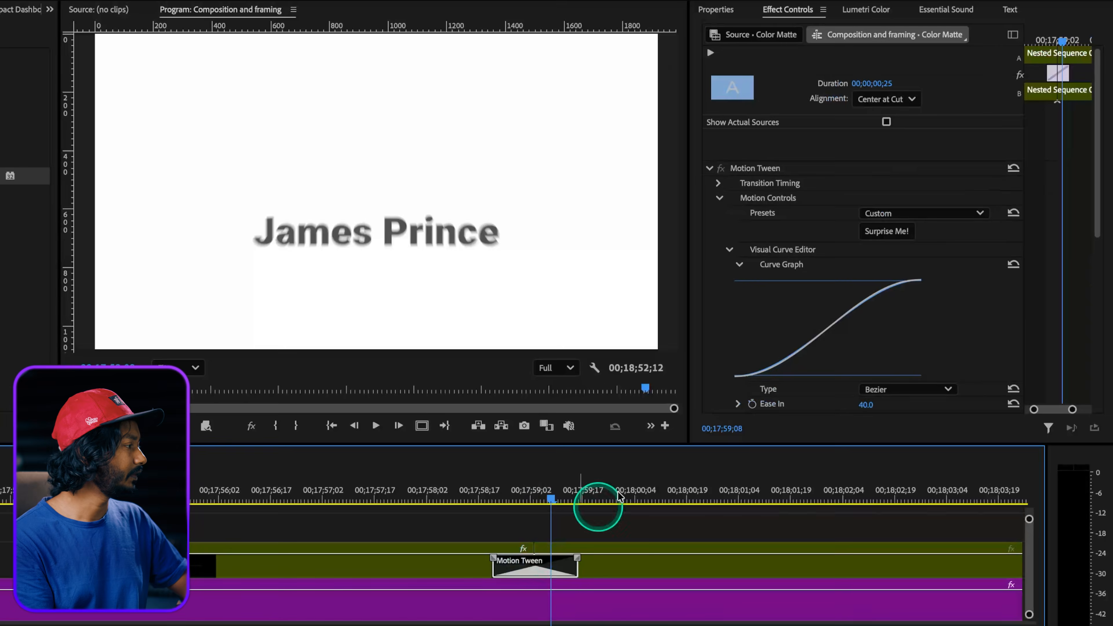
scroll(839, 340, down, 10)
scroll(818, 304, down, 2)
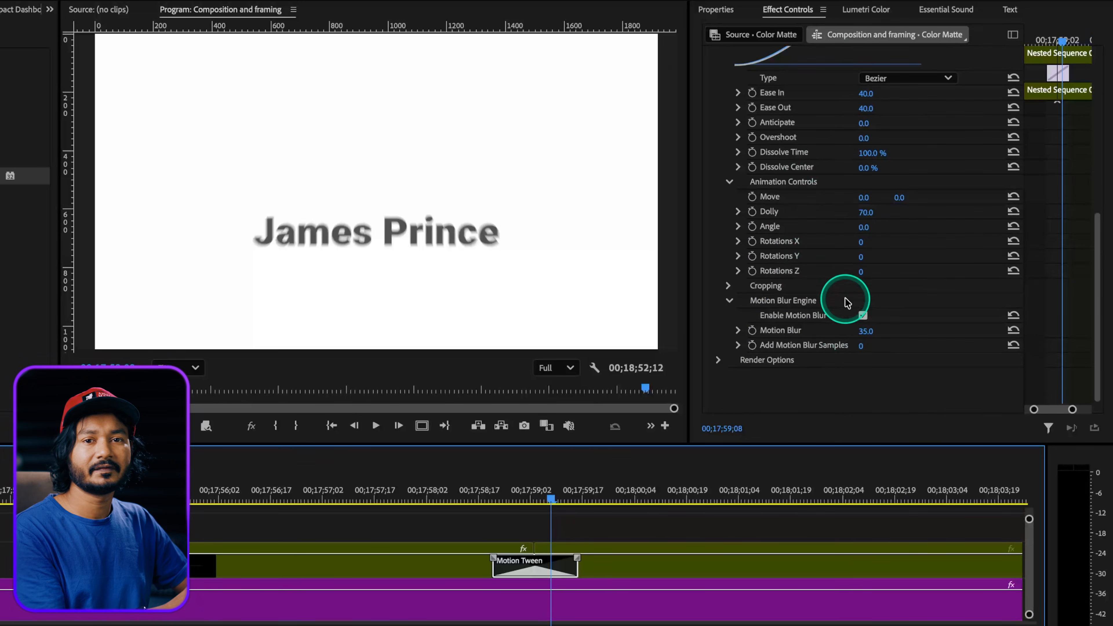
scroll(427, 605, down, 10)
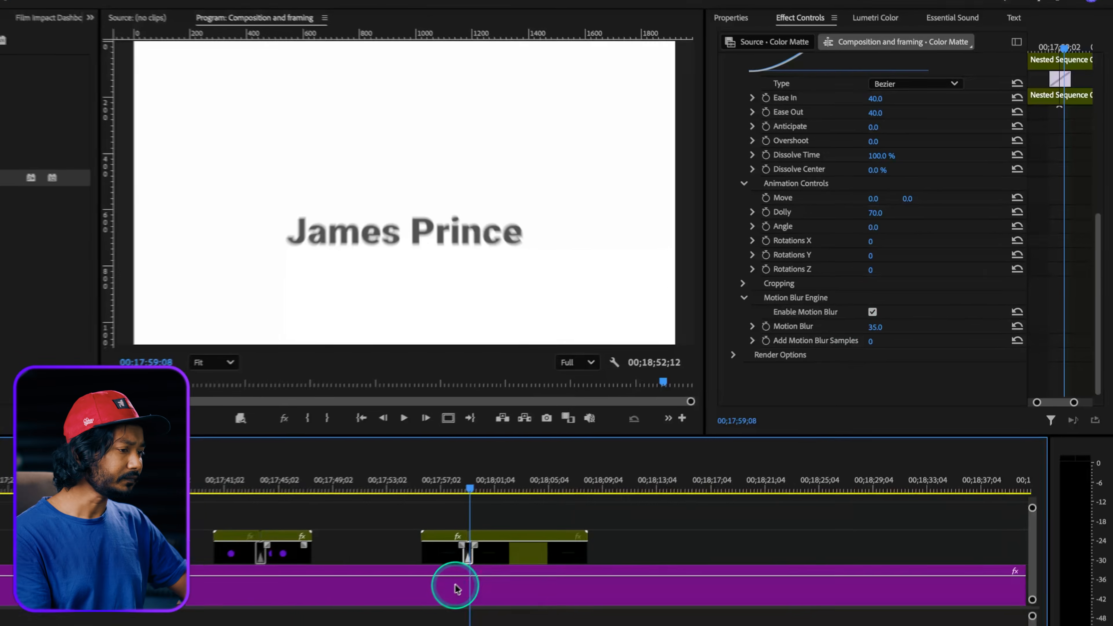
Find the last talking-head clip in the sequence and split it at 00;13;30;28.
click(337, 455)
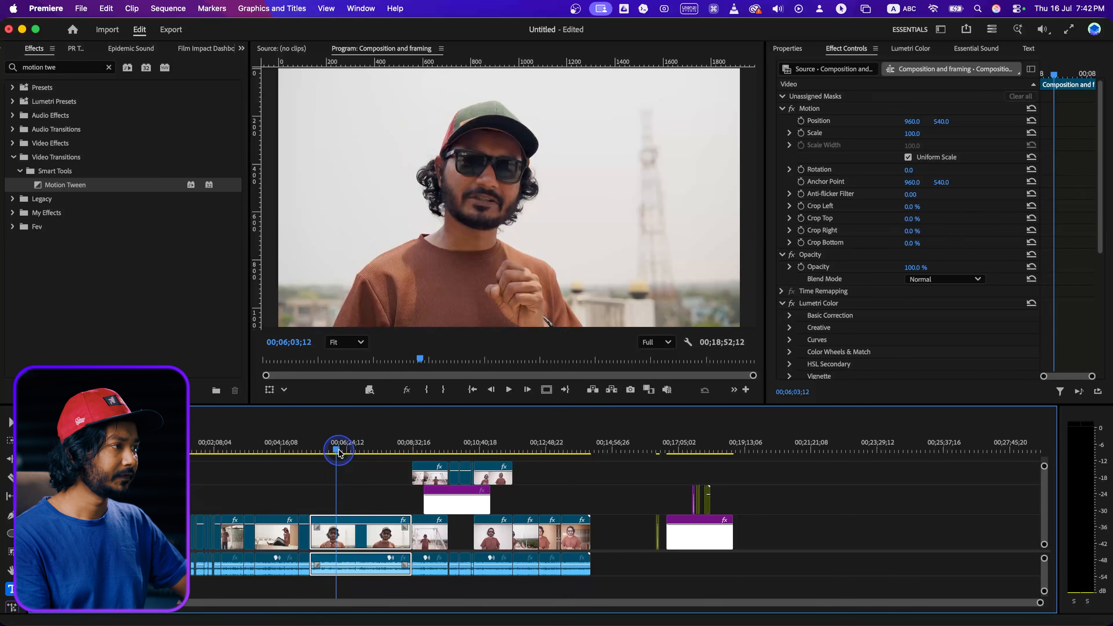
drag(362, 453, 567, 480)
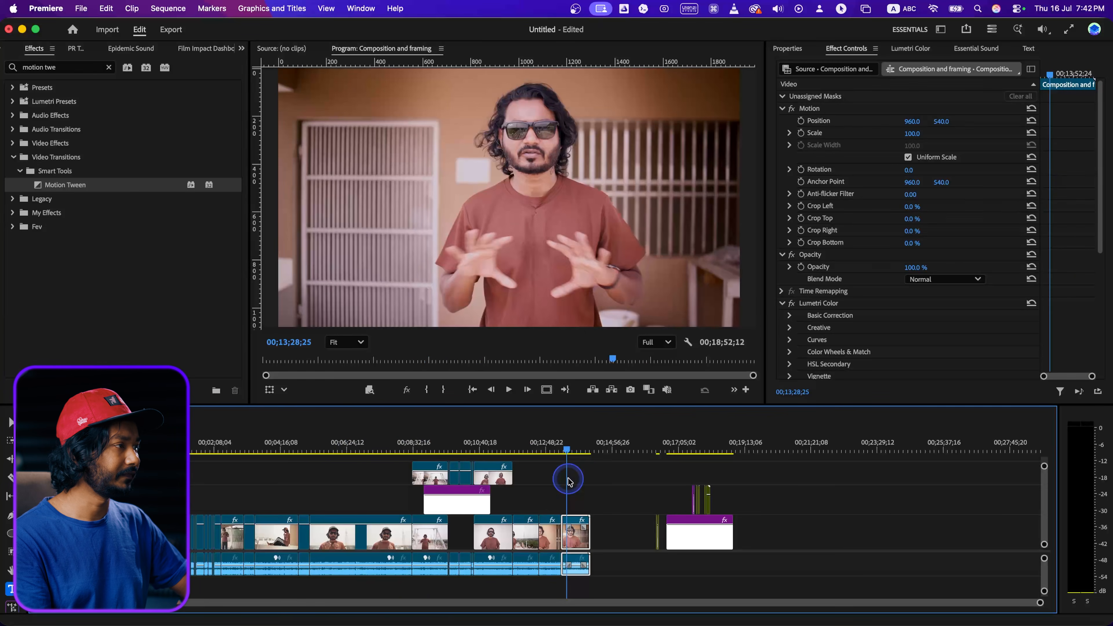
key(space)
key(space)
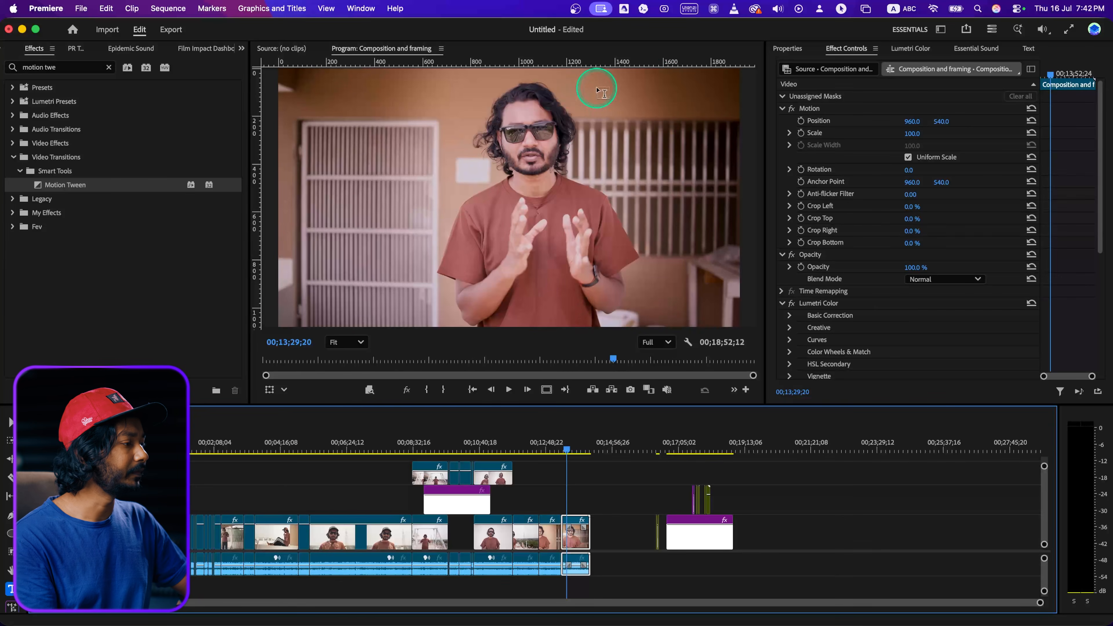
scroll(584, 485, up, 5)
click(529, 450)
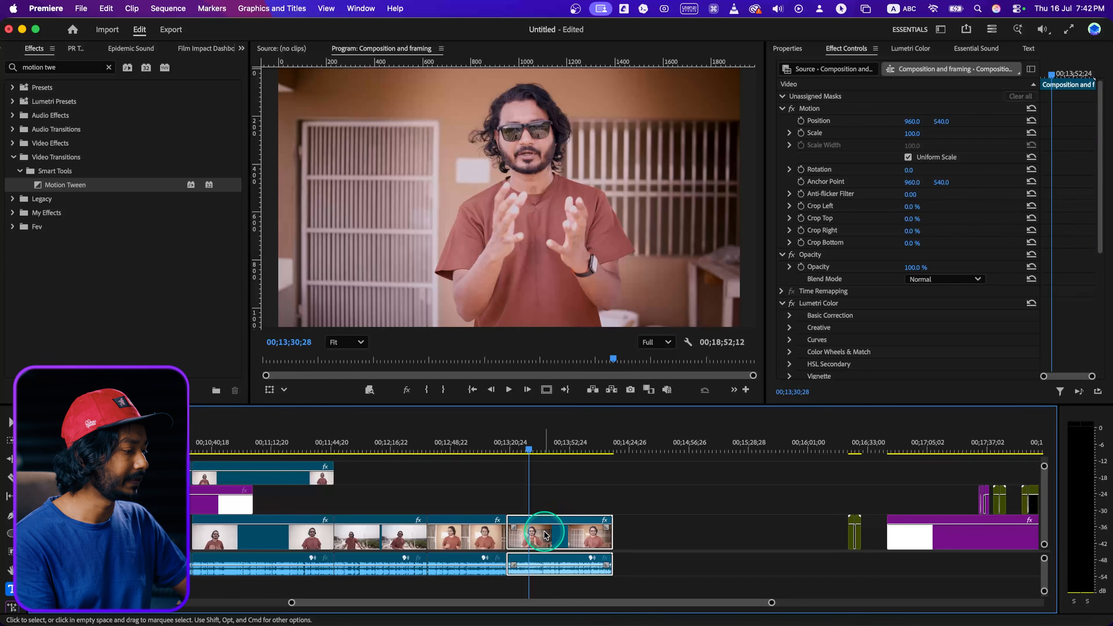
scroll(543, 534, up, 5)
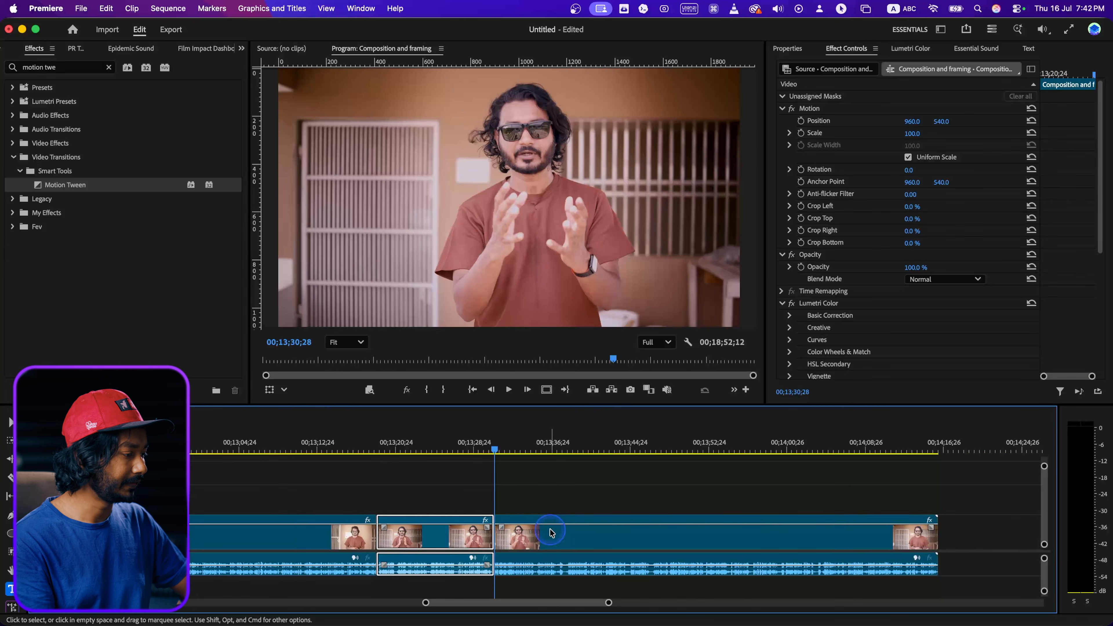
Set the segment after the cut to Scale 123 and vertical Position 633, and check the cut.
click(1066, 105)
drag(911, 138, 960, 122)
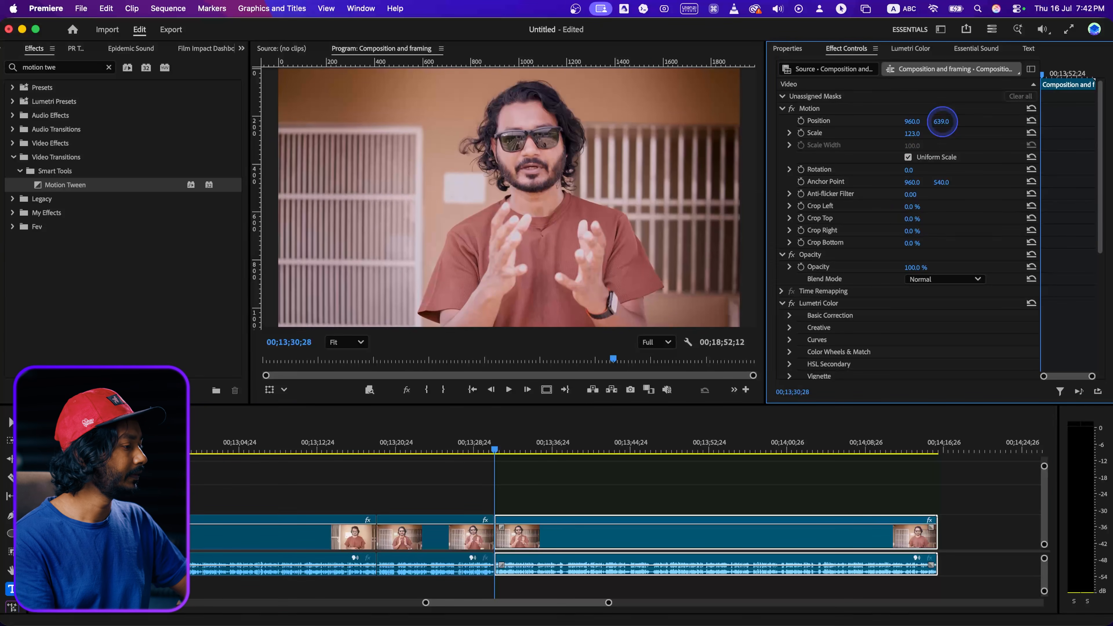
scroll(478, 516, up, 4)
drag(506, 449, 492, 448)
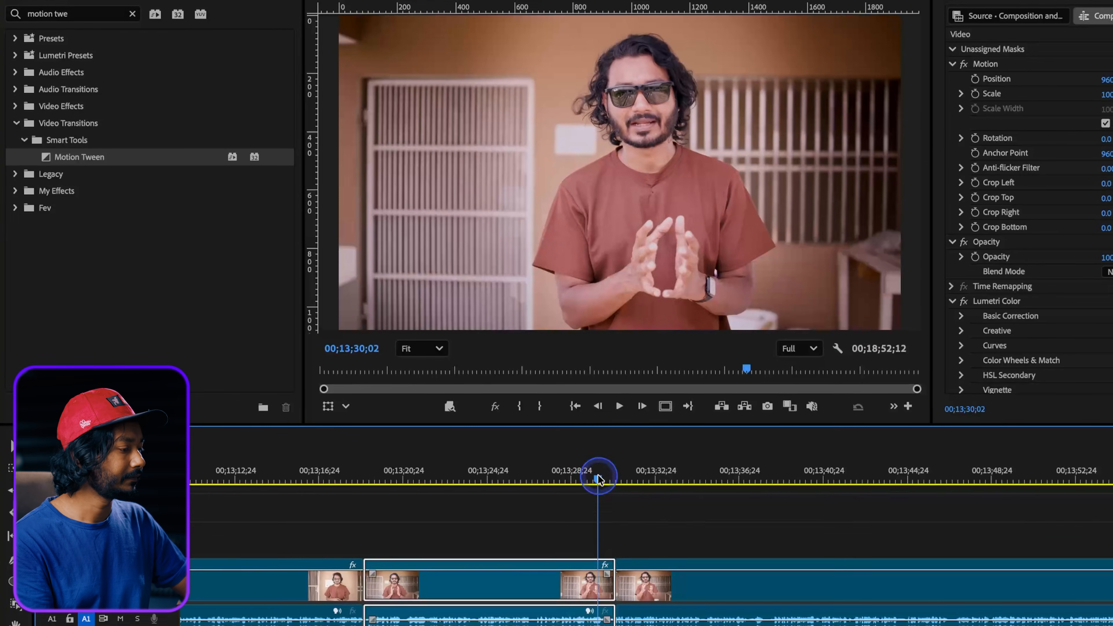
drag(598, 478, 607, 480)
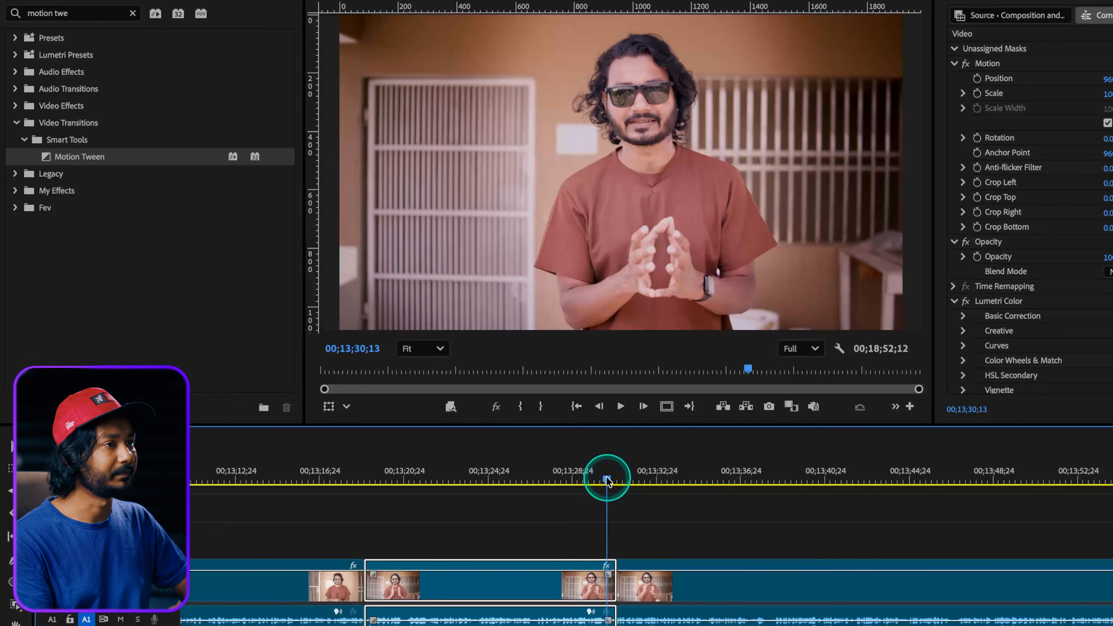
Apply Motion Tween to the cut between the two talking-head segments and play it back.
click(88, 158)
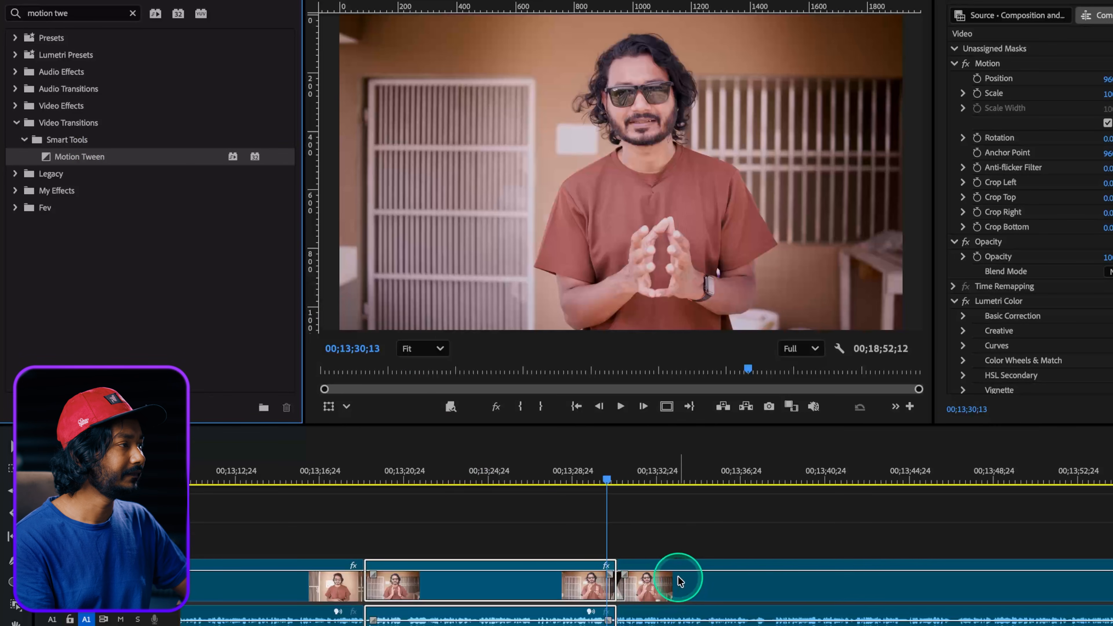
key(space)
key(space)
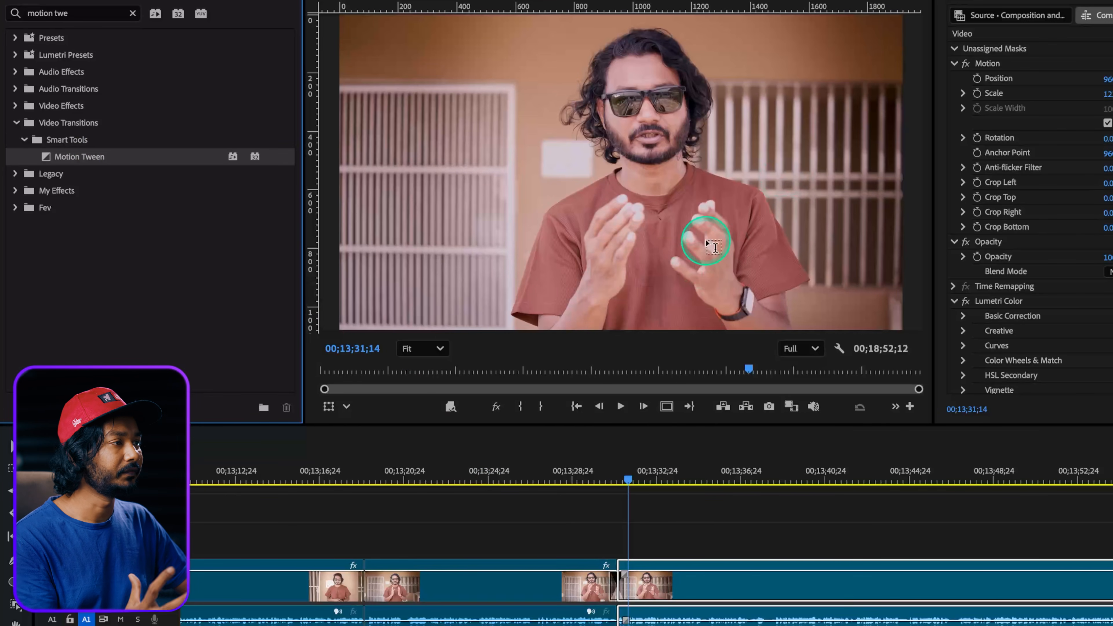
Set the talking-head Motion Tween's Blend Type to Composite and play back the zoom.
mouse_move(620, 482)
mouse_down()
mouse_move(608, 482)
mouse_move(619, 484)
mouse_up()
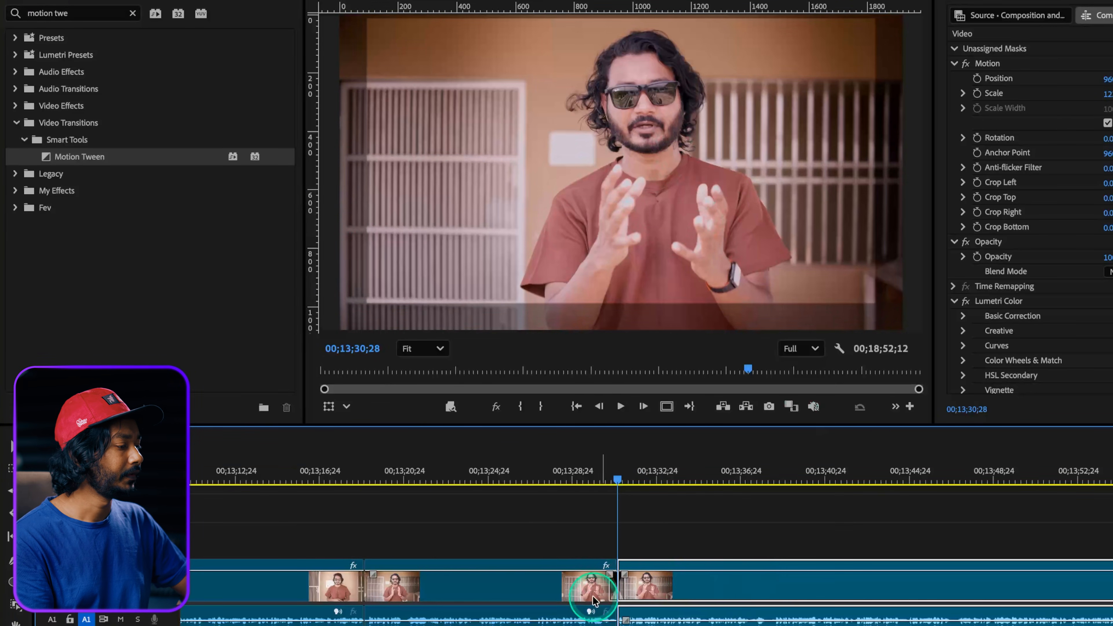
click(616, 588)
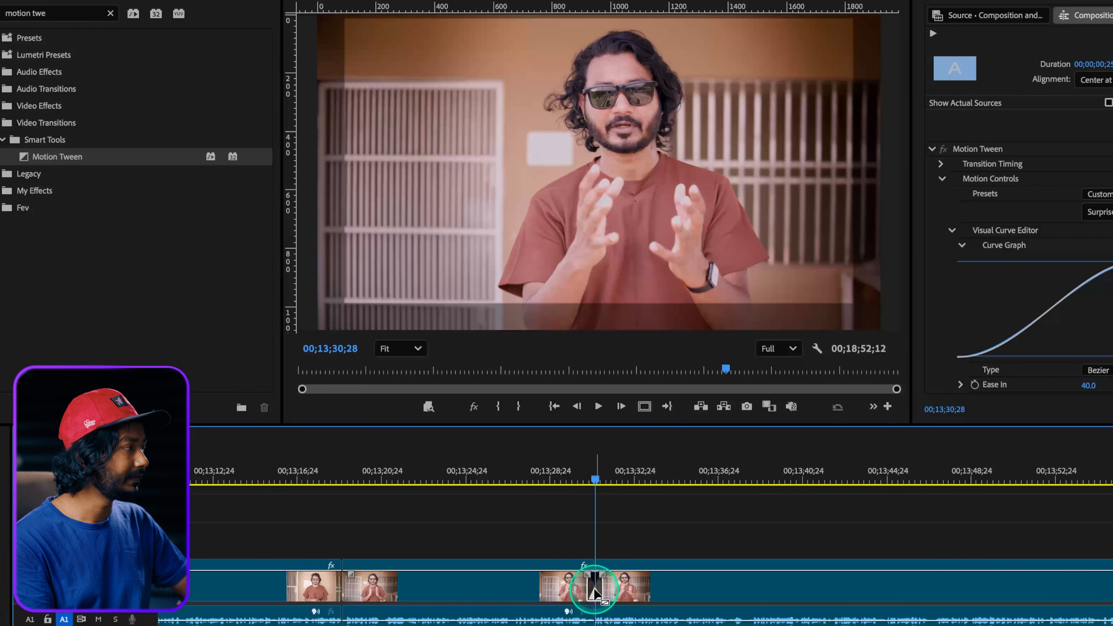
scroll(903, 260, down, 5)
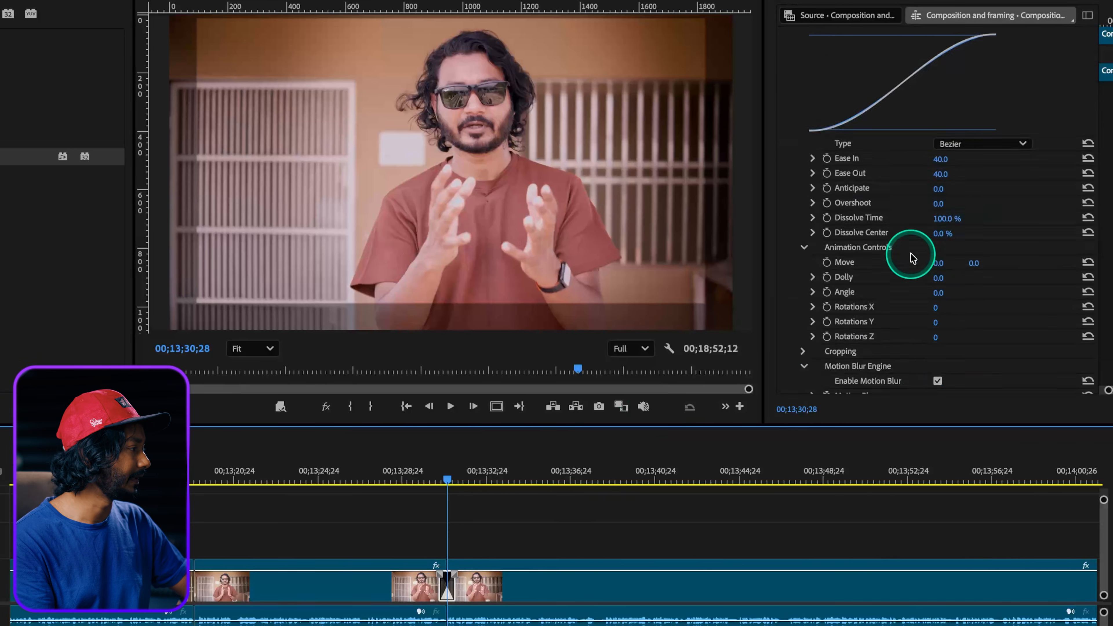
click(794, 341)
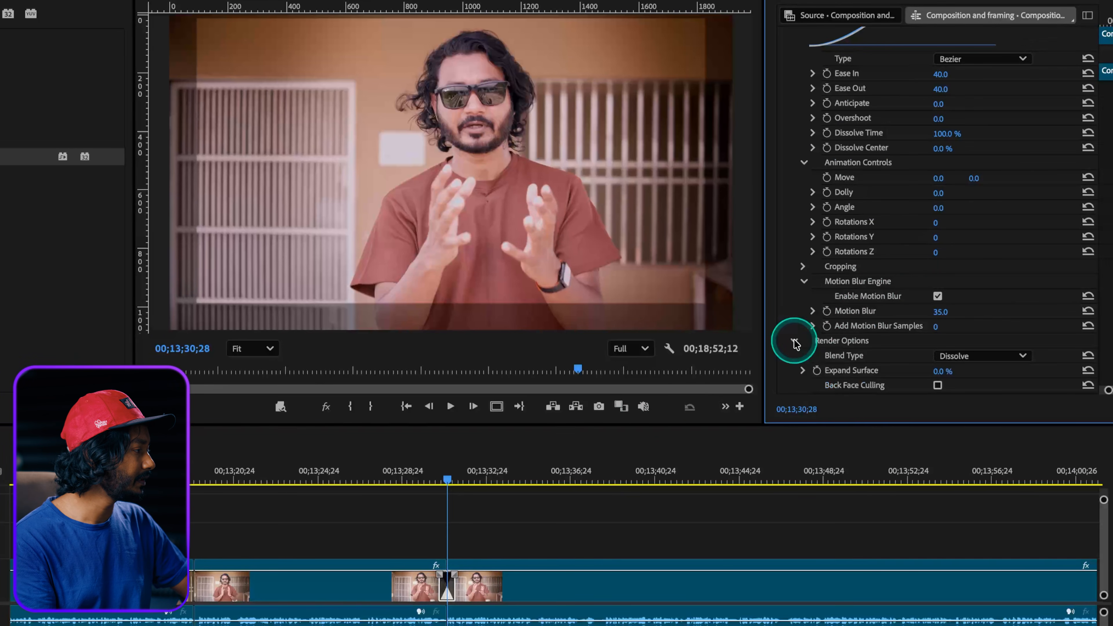
scroll(933, 351, down, 1)
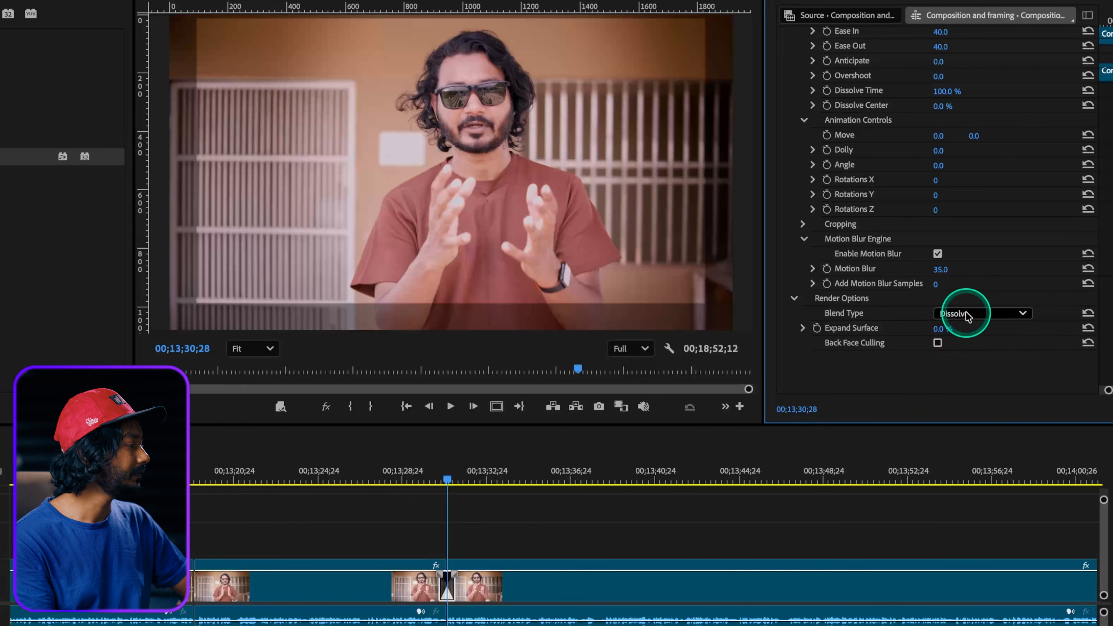
click(952, 322)
click(969, 353)
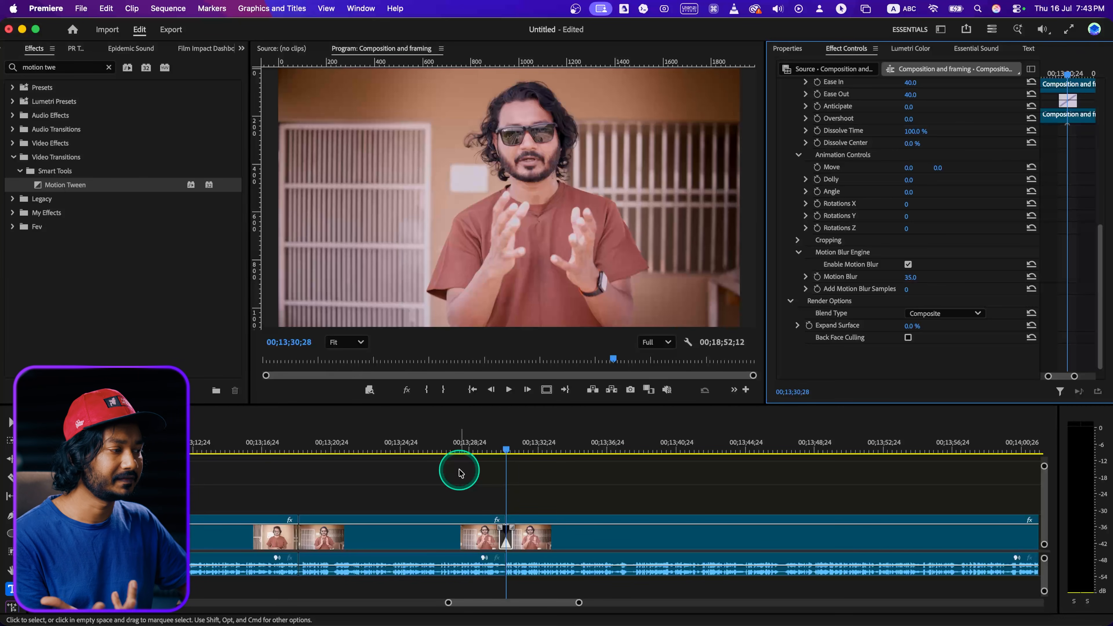
click(496, 452)
key(space)
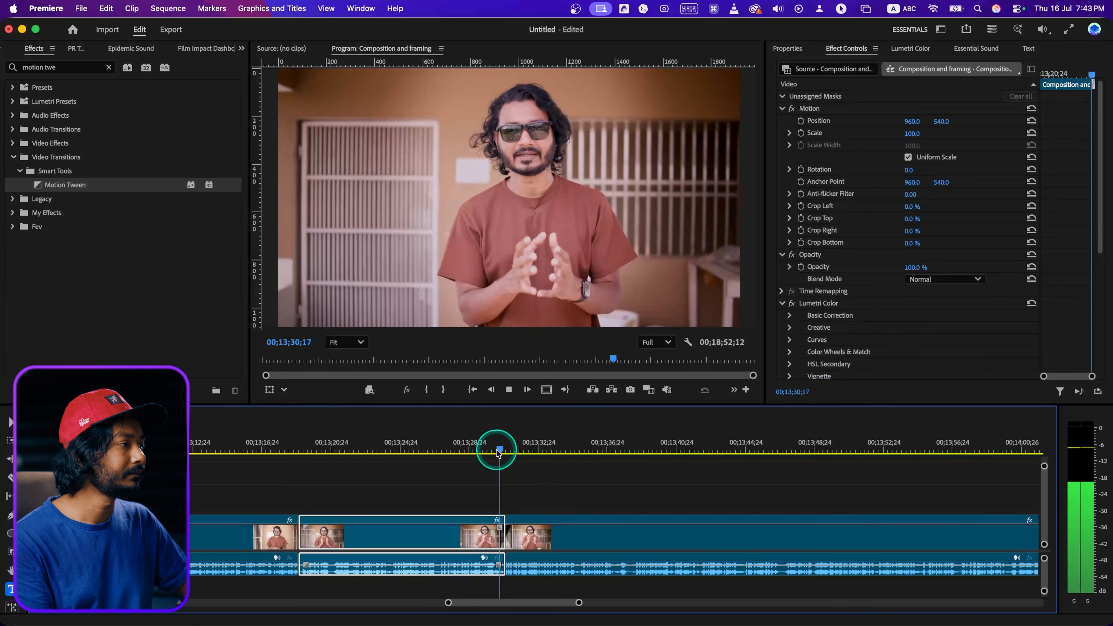
key(space)
Lengthen the talking-head Motion Tween to a duration of 00;00;01;04.
key(=)
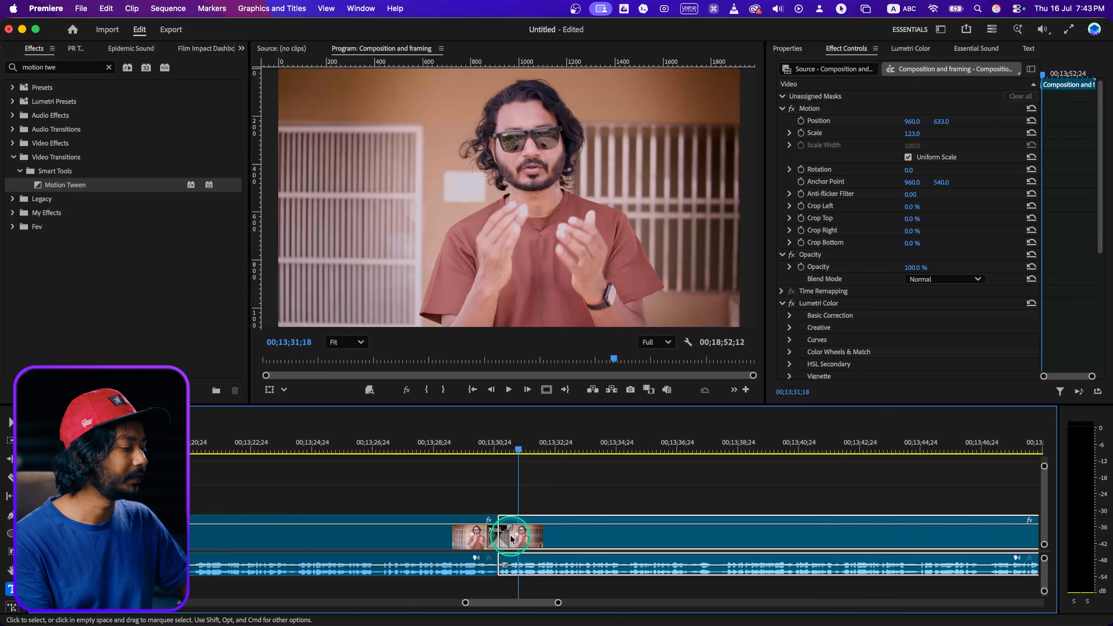
drag(510, 531, 516, 532)
click(497, 443)
click(504, 537)
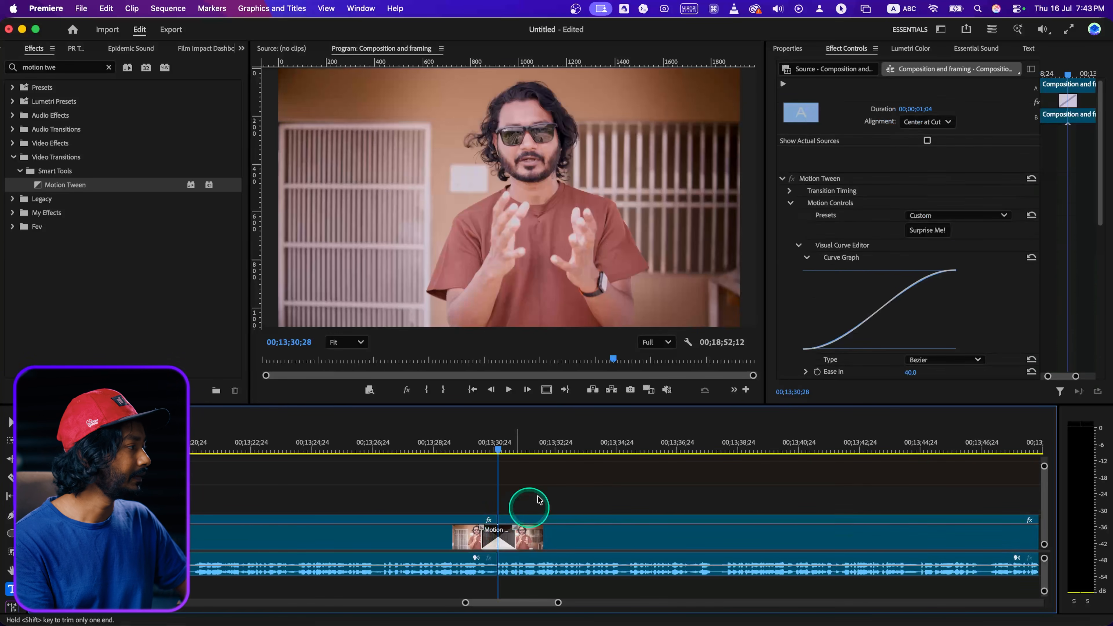
Set the Motion Tween's Ease In to 60, increase its Ease Out and preview the smoother zoom.
scroll(948, 319, down, 5)
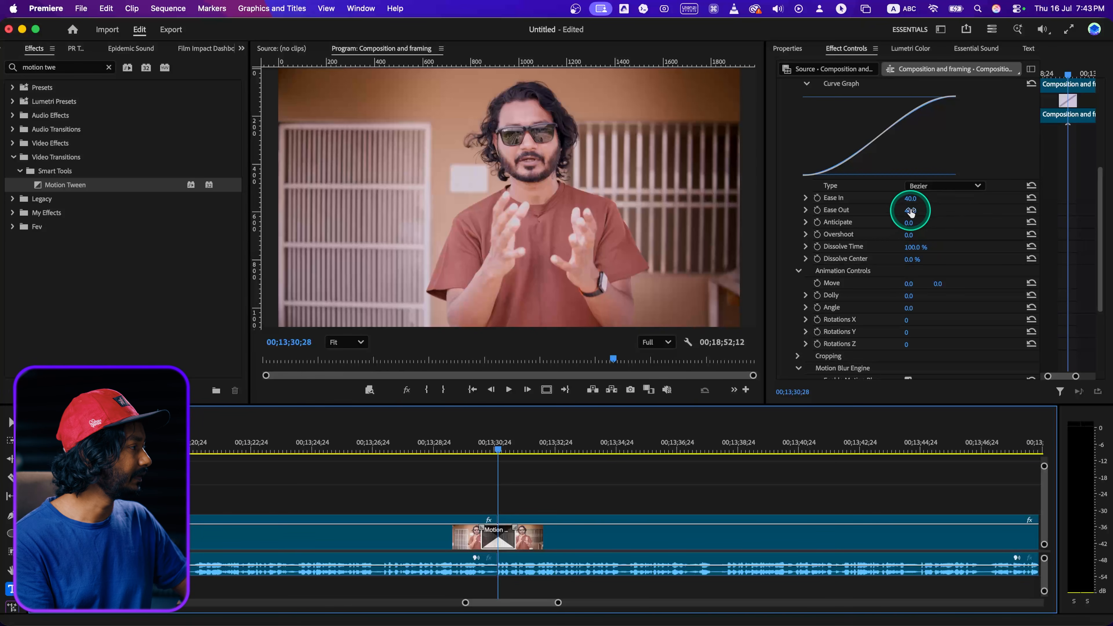
mouse_move(909, 203)
mouse_down()
mouse_move(920, 198)
mouse_move(918, 212)
mouse_up()
drag(482, 447, 474, 446)
key(space)
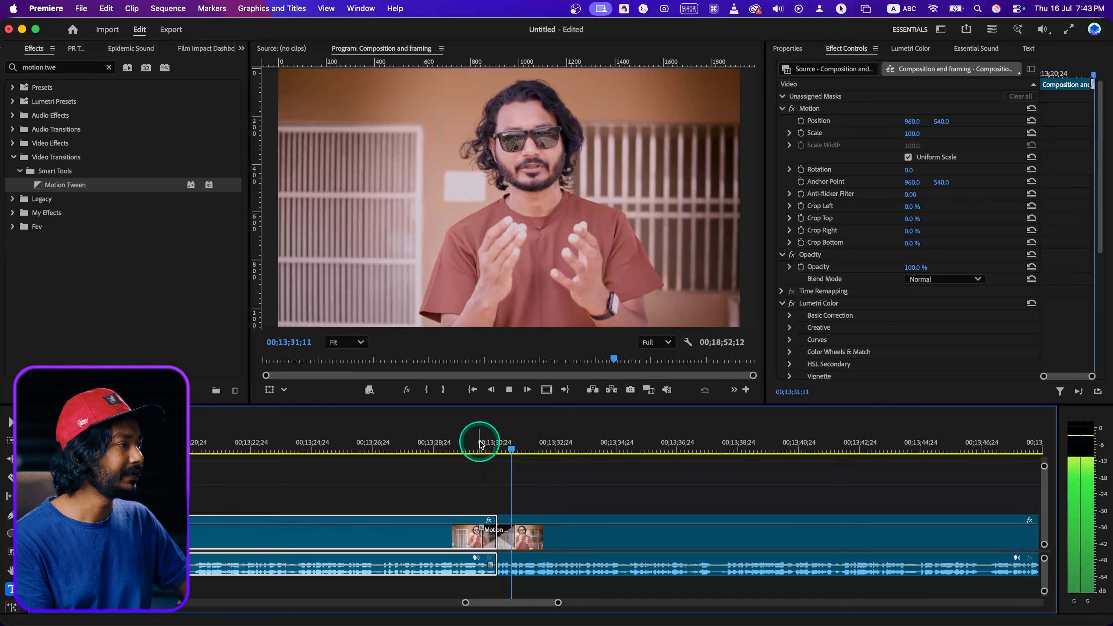
key(space)
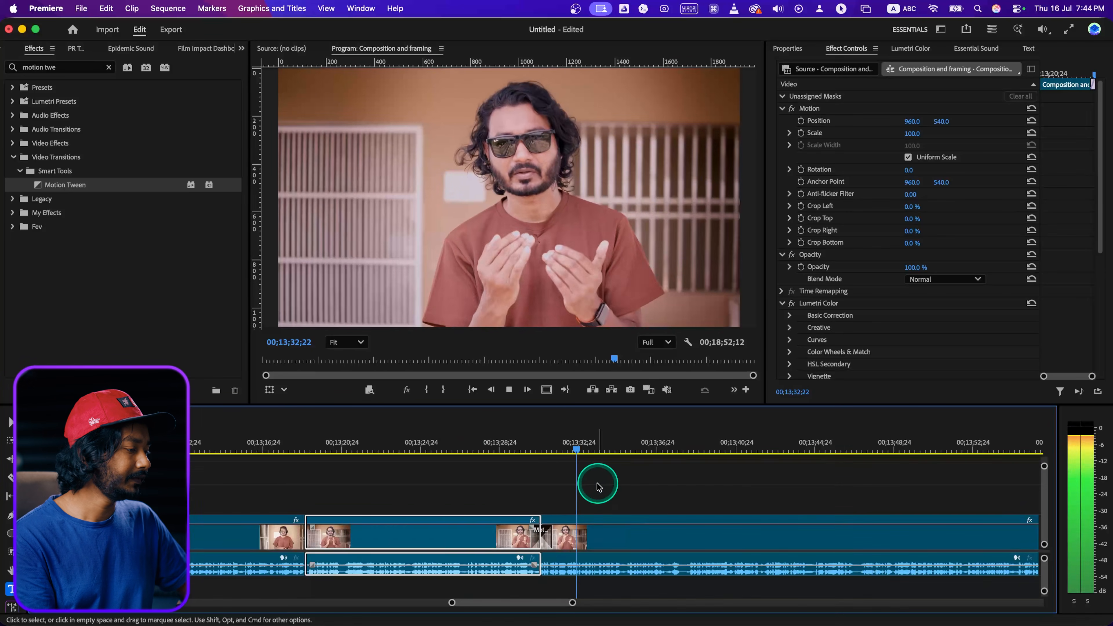
Split the zoomed-in talking-head clip at 00;13;33;15.
scroll(599, 485, right, 5)
click(418, 517)
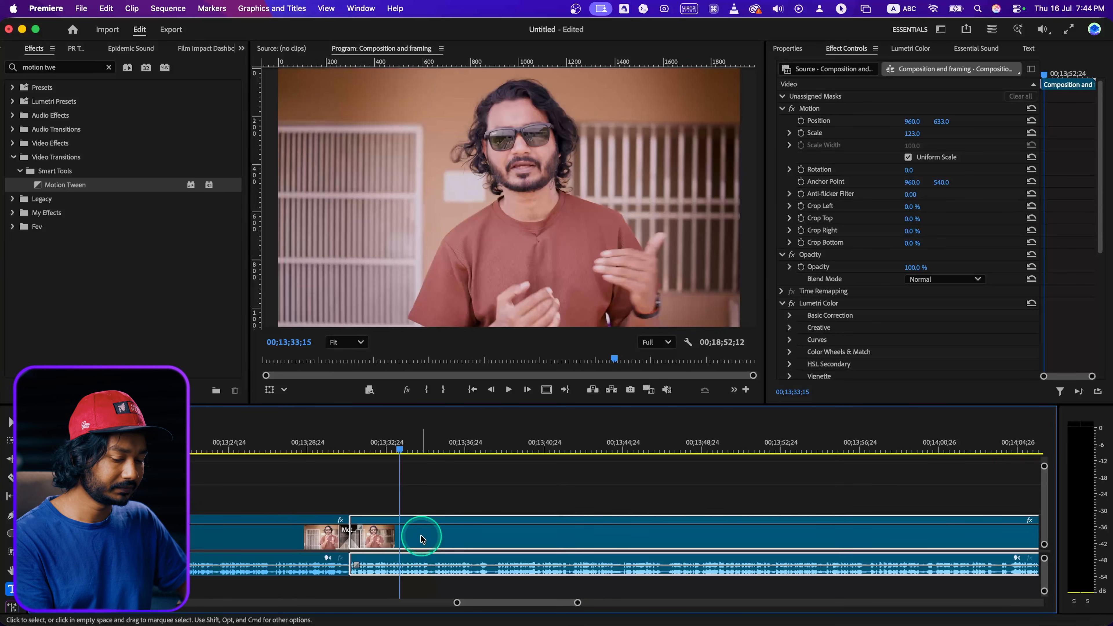
key(super+k)
Reset the Position and Scale of the segment after the new cut to their defaults.
click(423, 537)
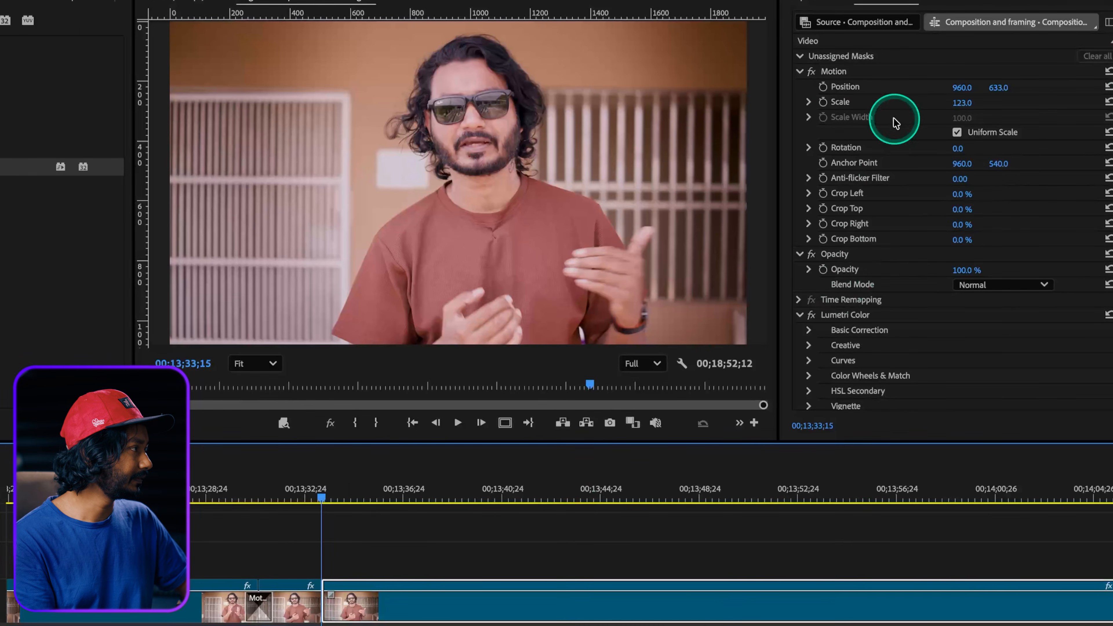
click(1108, 87)
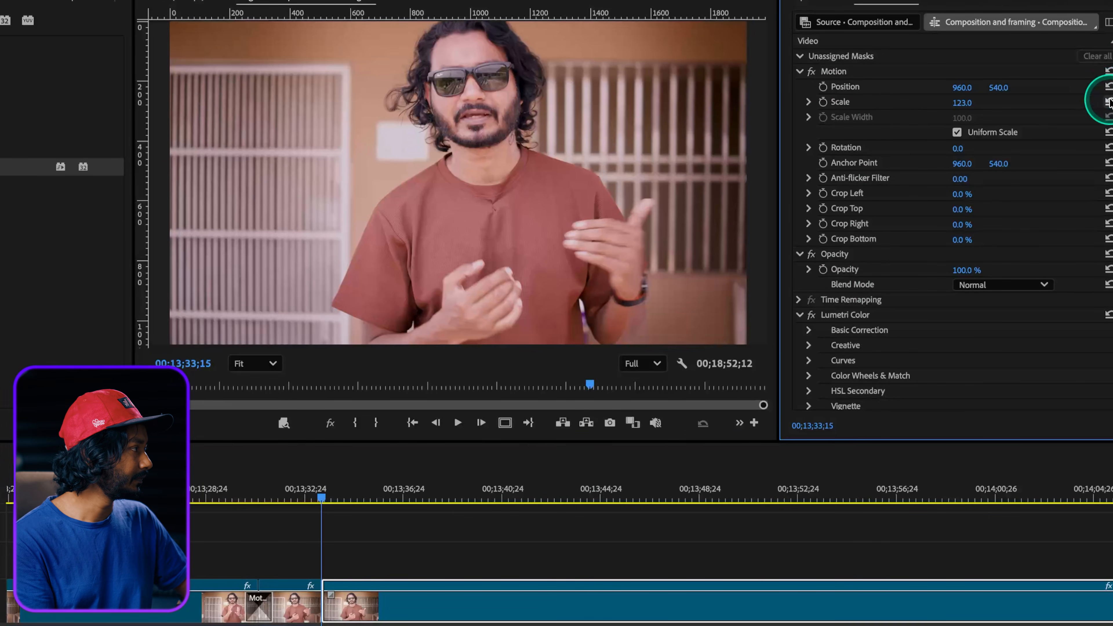
click(1108, 102)
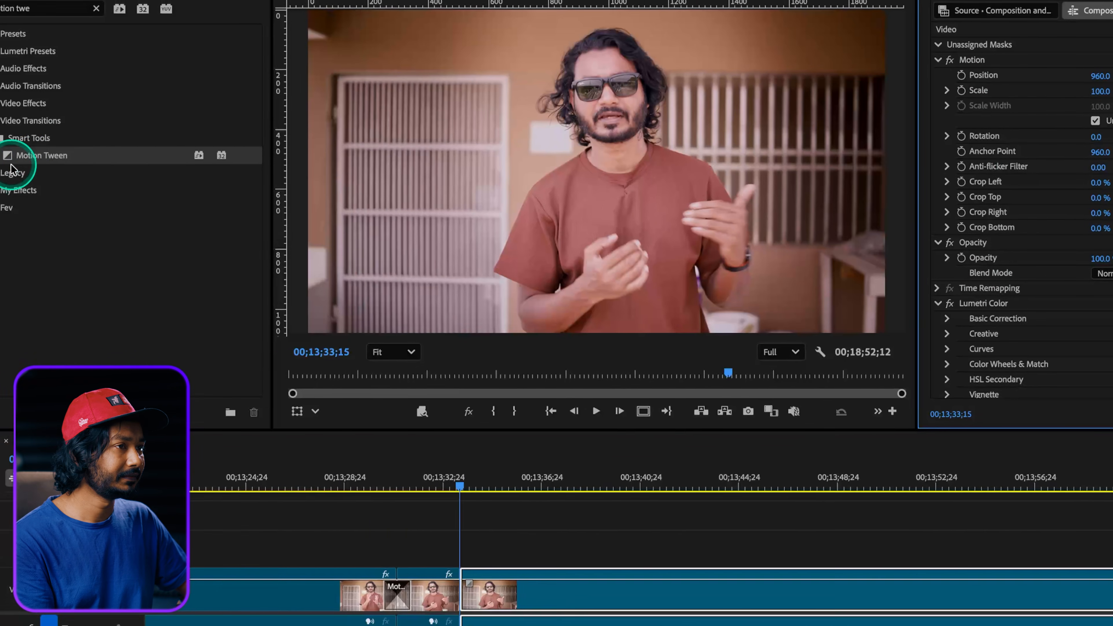
Apply a default Motion Tween to the second cut and play back the zoom-out.
drag(11, 166, 428, 568)
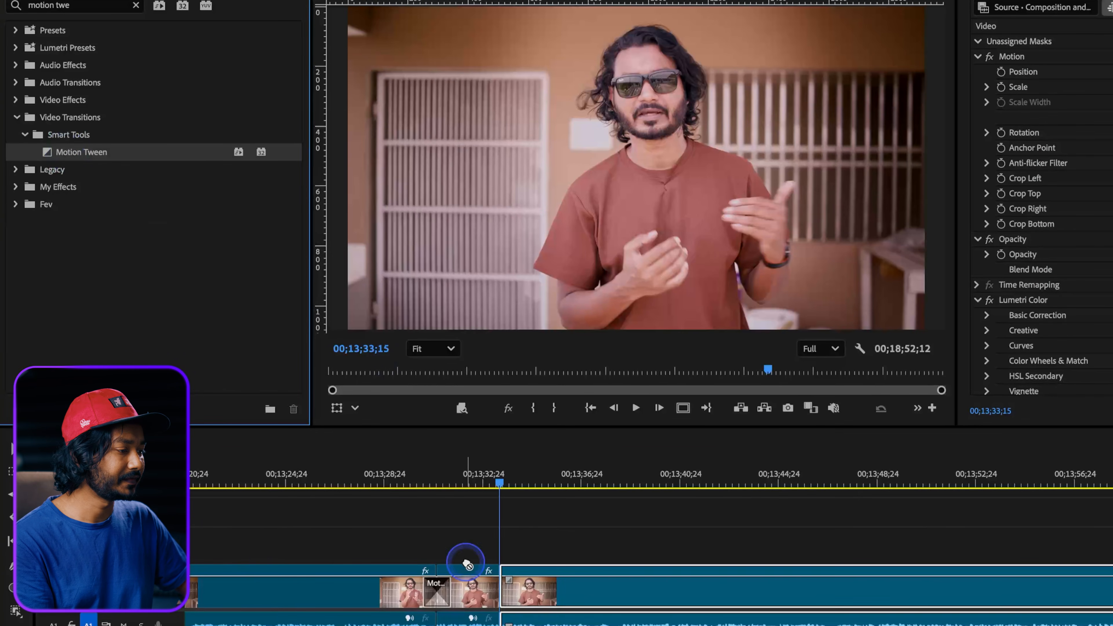
drag(502, 599, 501, 597)
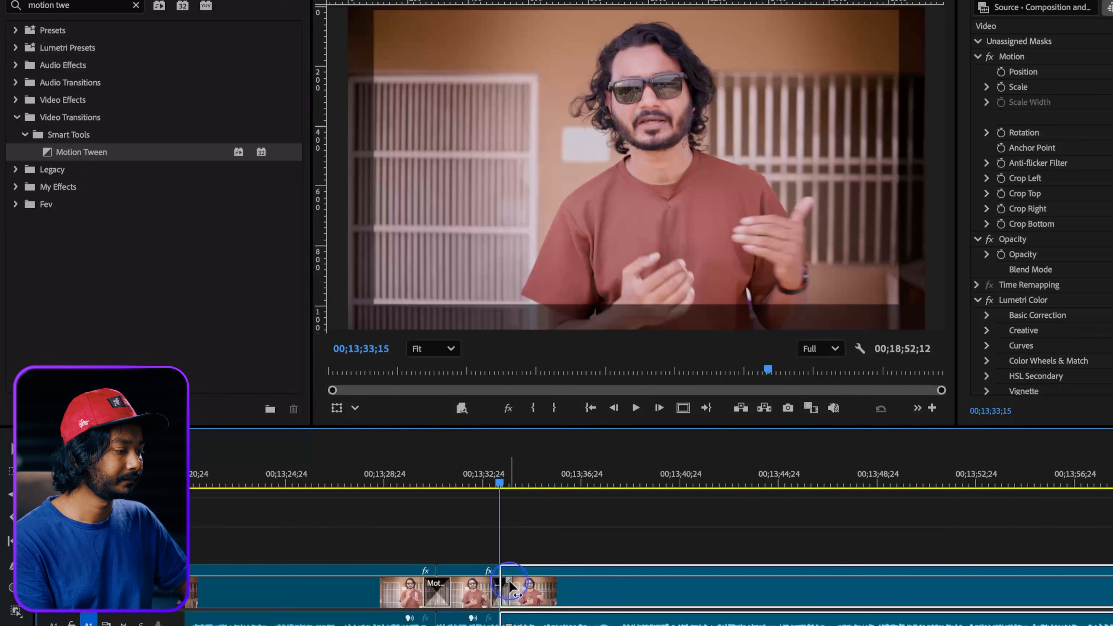
key(space)
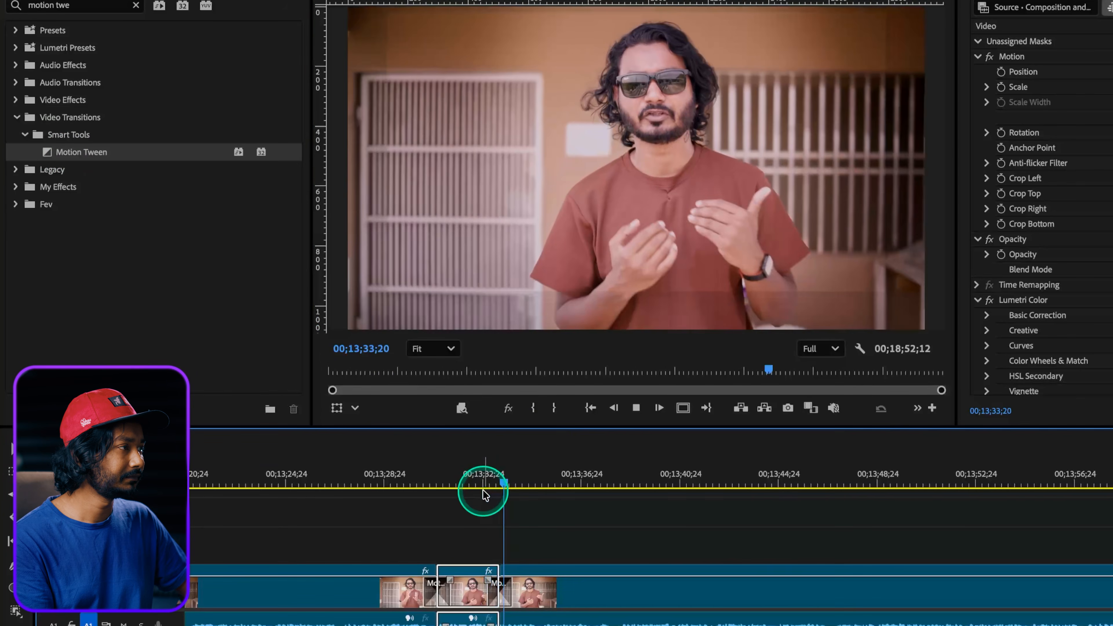
key(space)
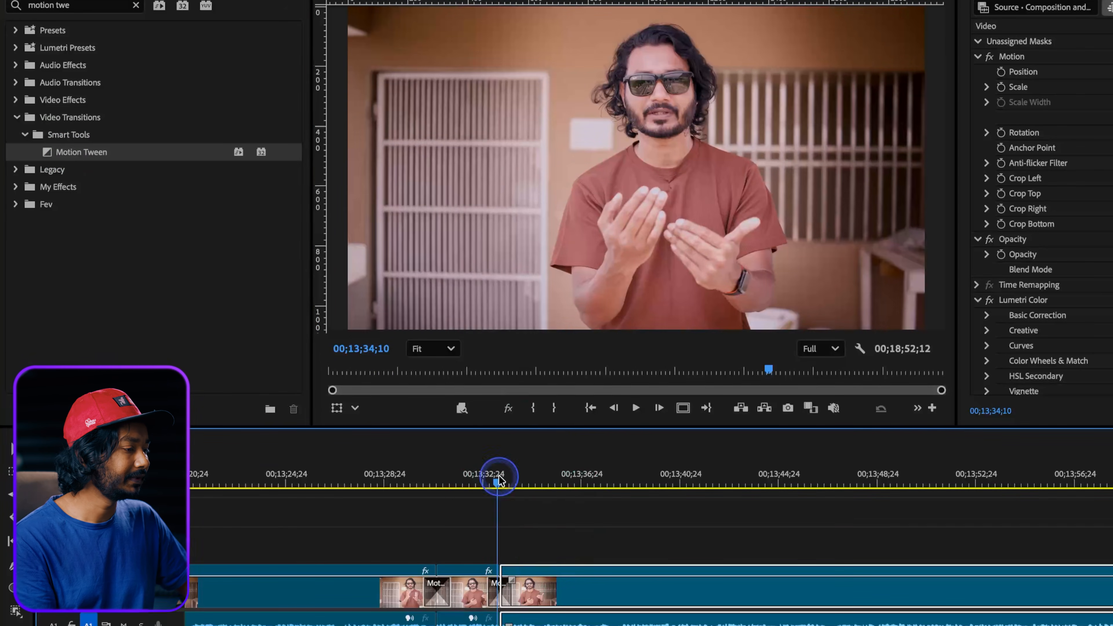
Replace the second cut's Motion Tween with a copy of the customized one from the first cut.
click(499, 480)
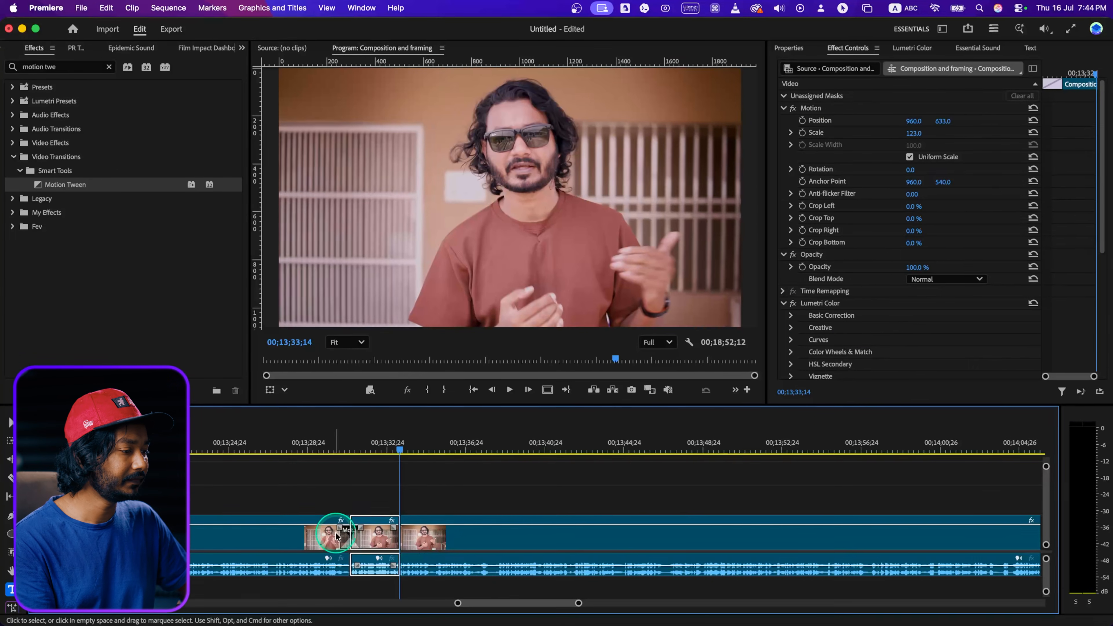
click(433, 595)
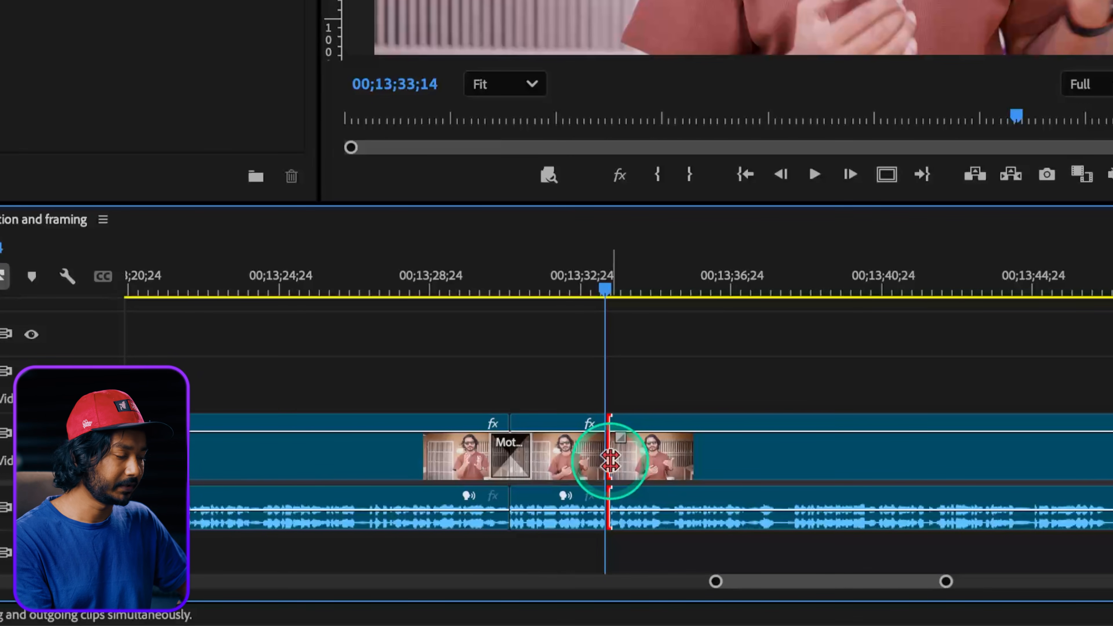
key(super+d)
Play back the second cut and inspect the settings of its copied Motion Tween.
click(583, 260)
key(space)
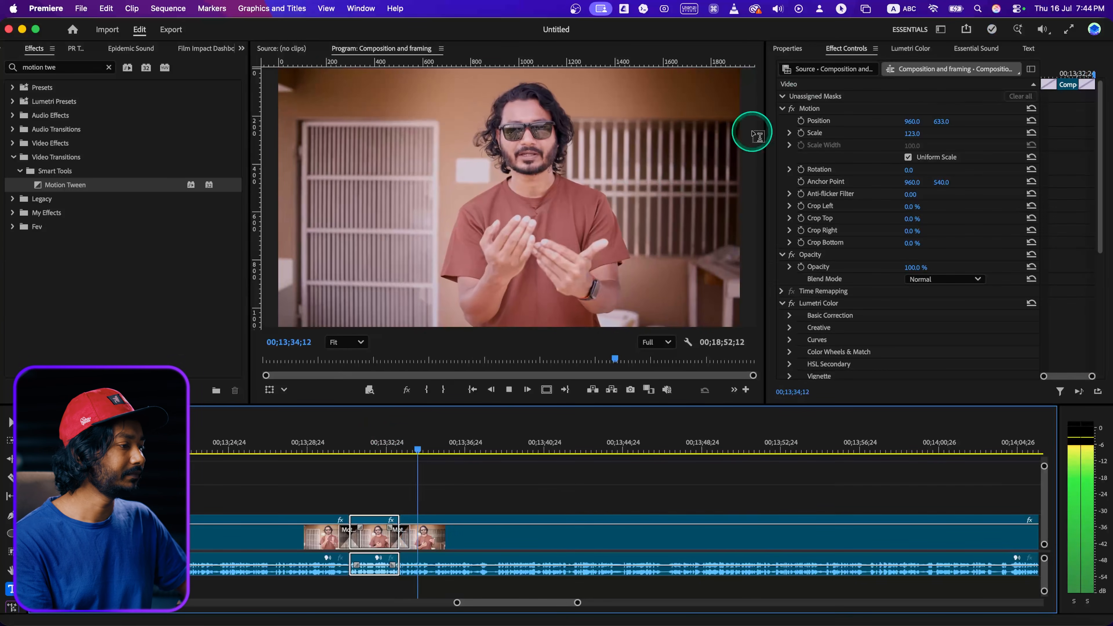
click(500, 396)
click(406, 545)
click(402, 542)
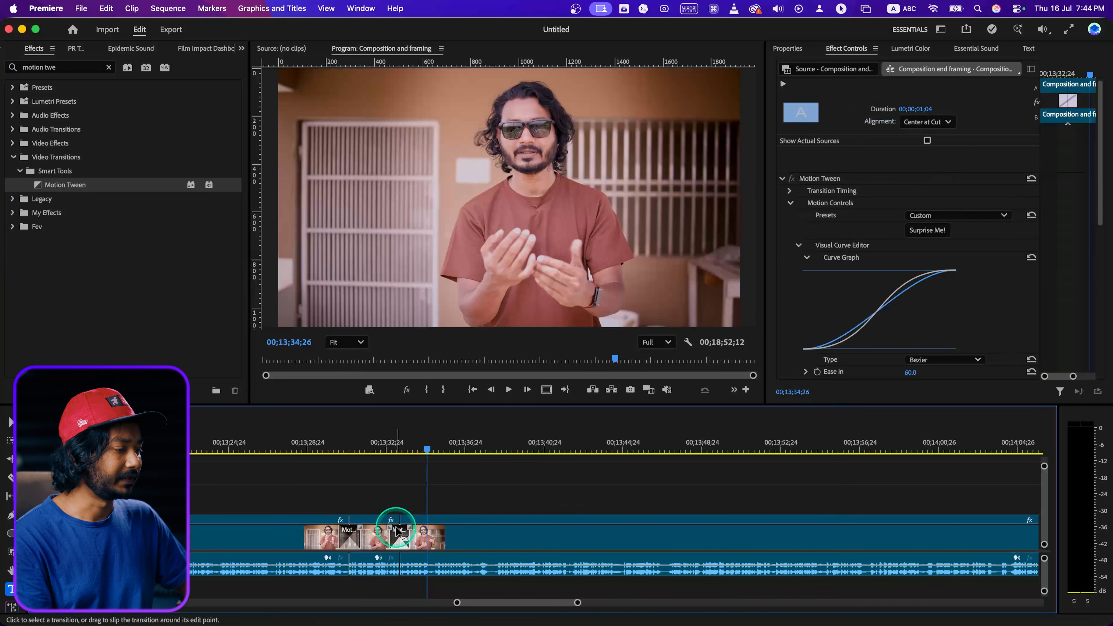